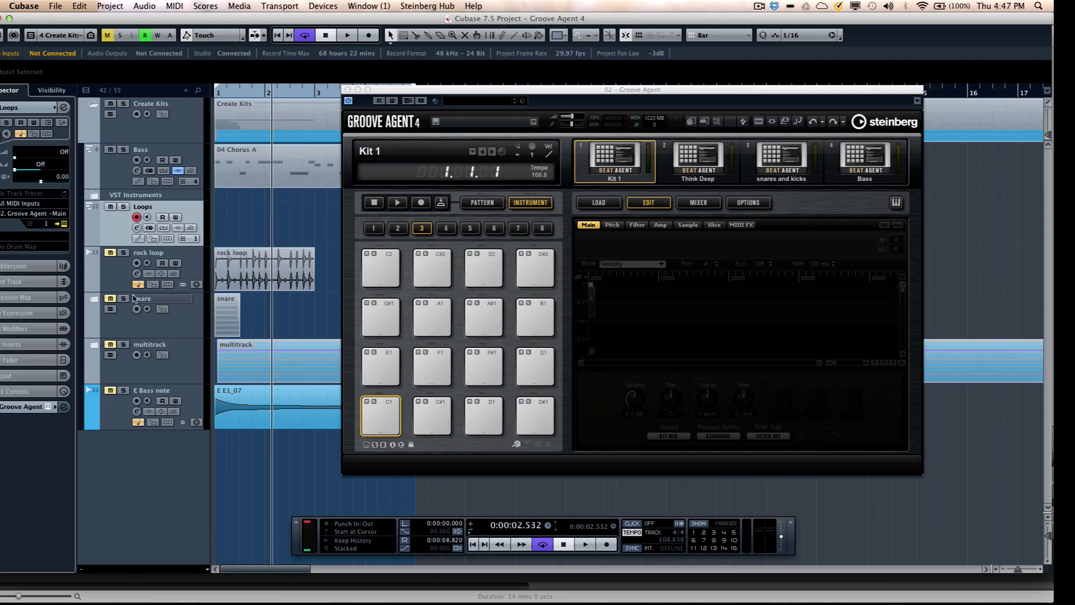
# - Expand the snare folder, zoom in, and audition the first snare event with the Play tool
pyautogui.click(110, 299)
pyautogui.click(94, 299)
pyautogui.scroll(-3, 281, 350)
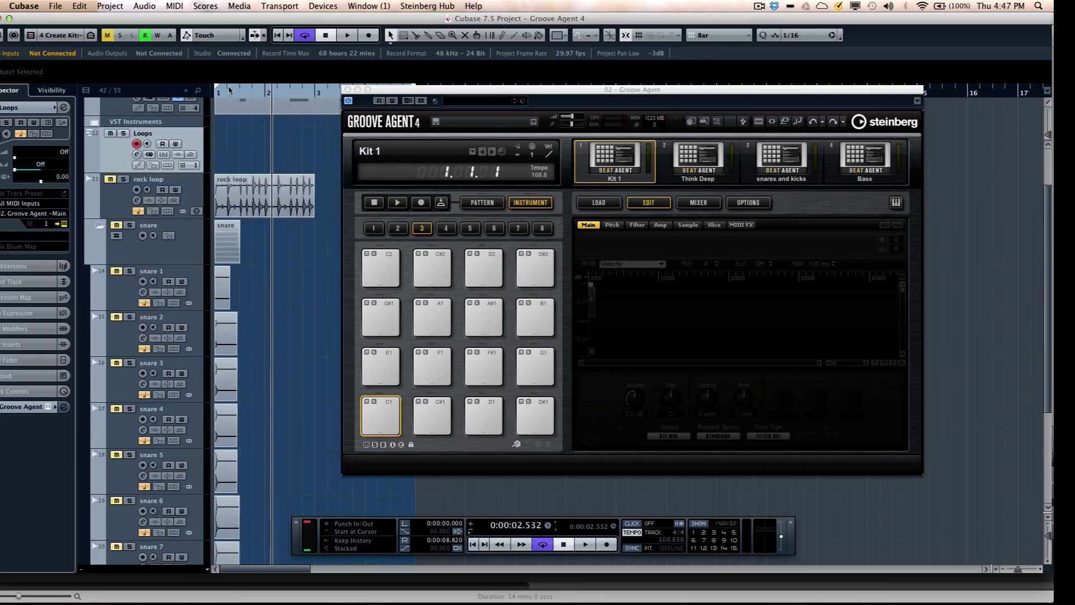
pyautogui.moveTo(230, 95); pyautogui.dragTo(269, 178)
pyautogui.rightClick(241, 320)
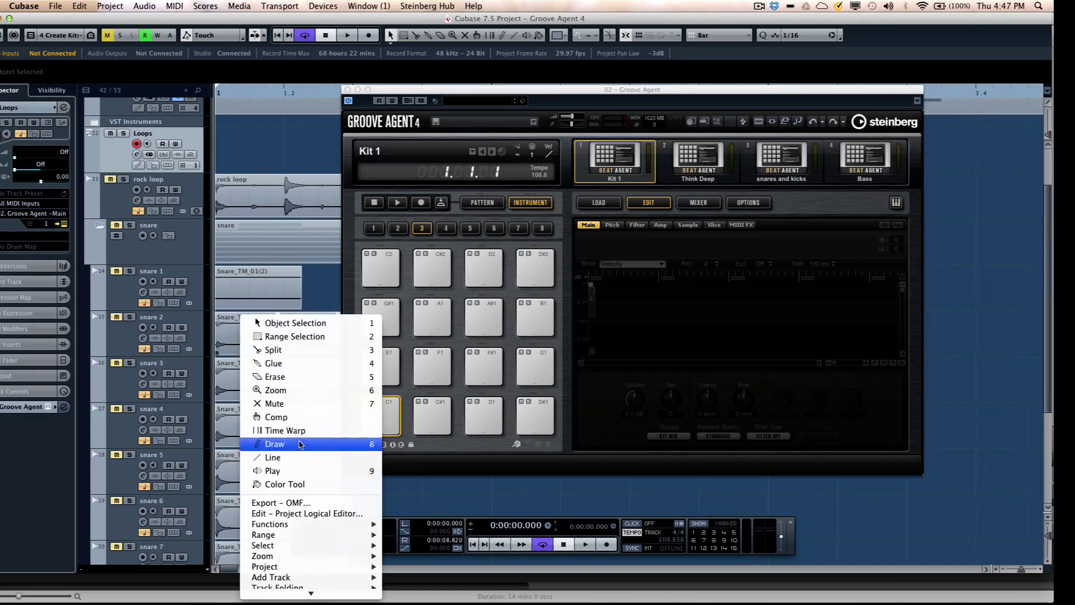
pyautogui.click(309, 469)
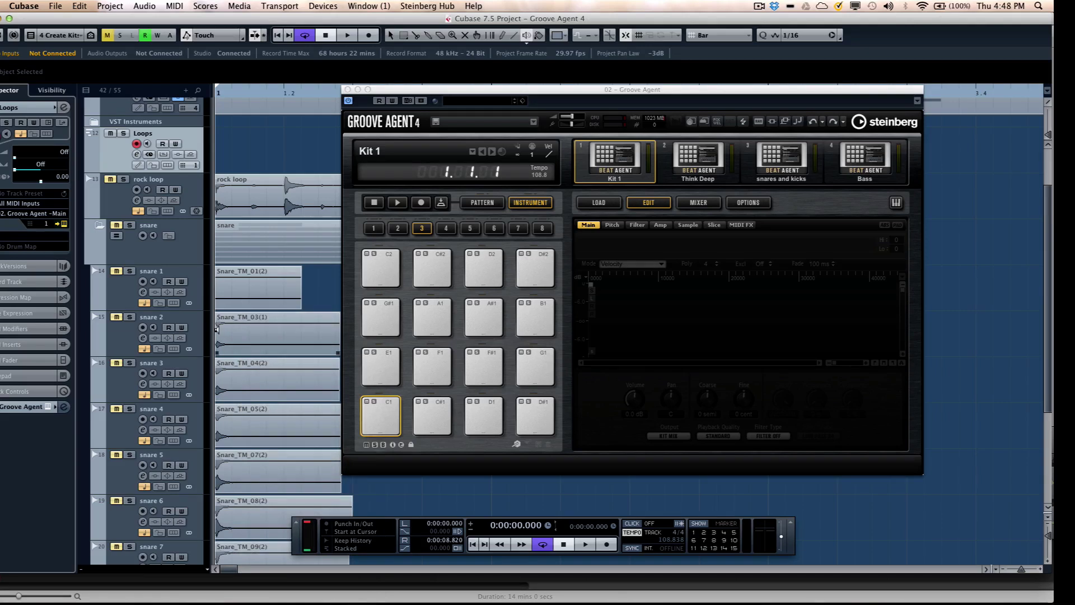
pyautogui.moveTo(216, 331); pyautogui.dragTo(228, 363)
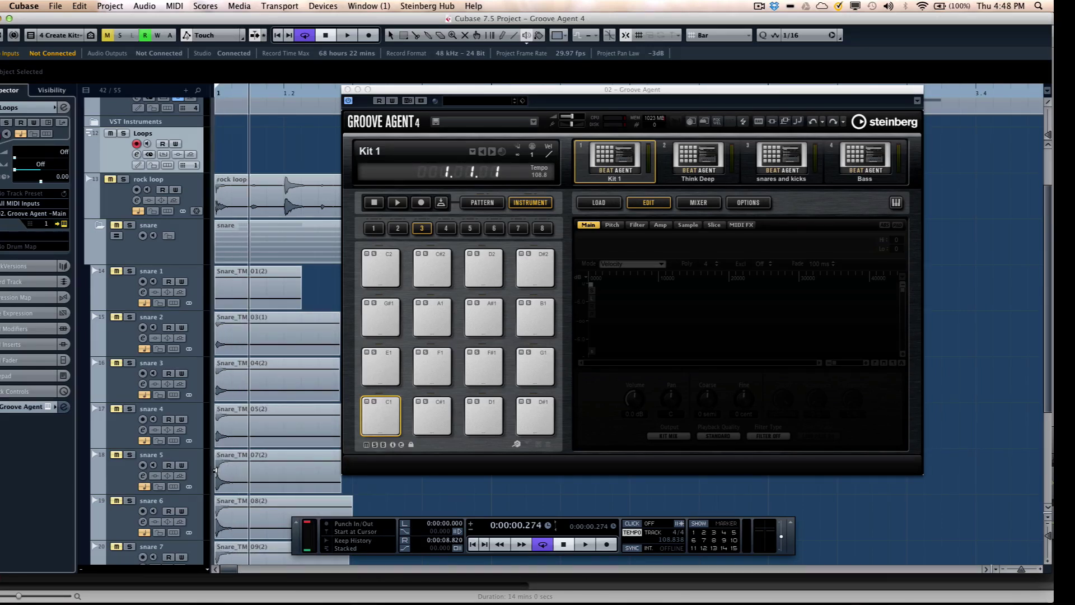
pyautogui.scroll(-4, 232, 438)
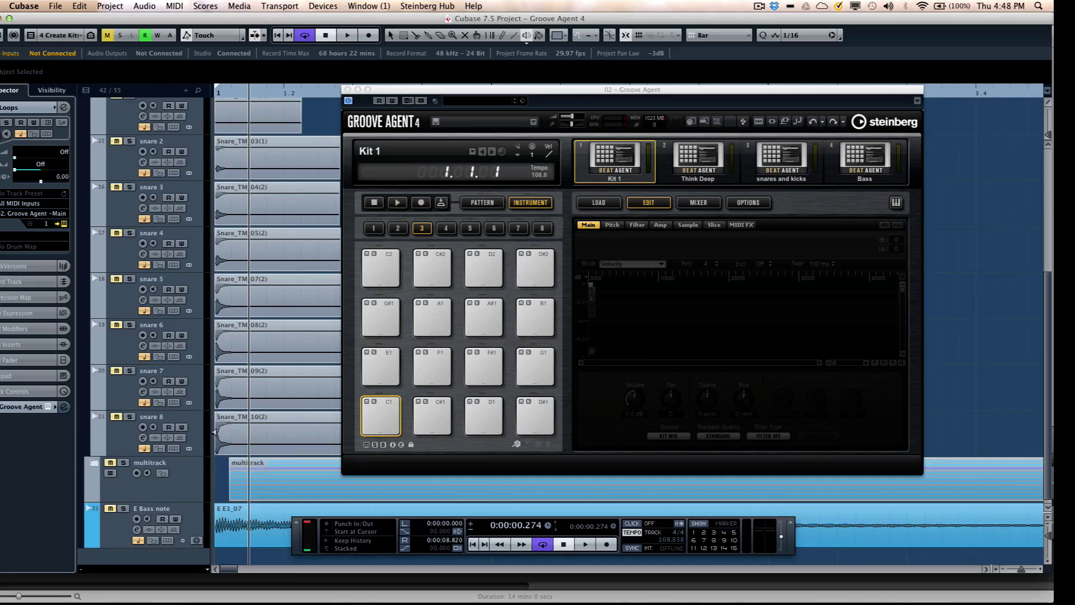
pyautogui.scroll(6, 269, 366)
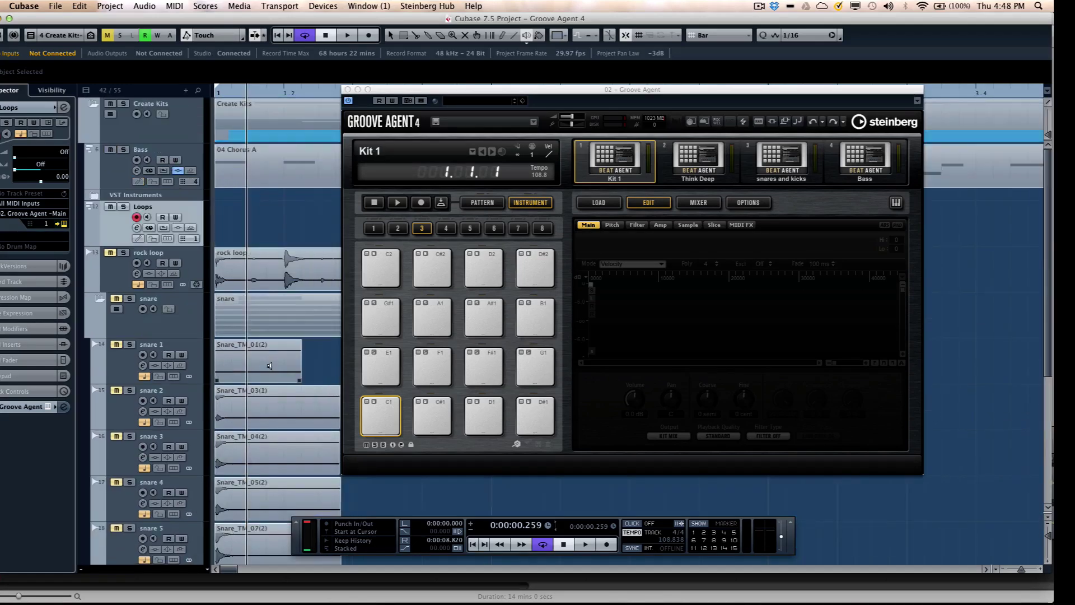
# - Return to bar 1, zoom out, and rubber-band select all snare 1–8 events with Object Selection
pyautogui.click(228, 88)
pyautogui.press('g')
pyautogui.press('g')
pyautogui.rightClick(280, 345)
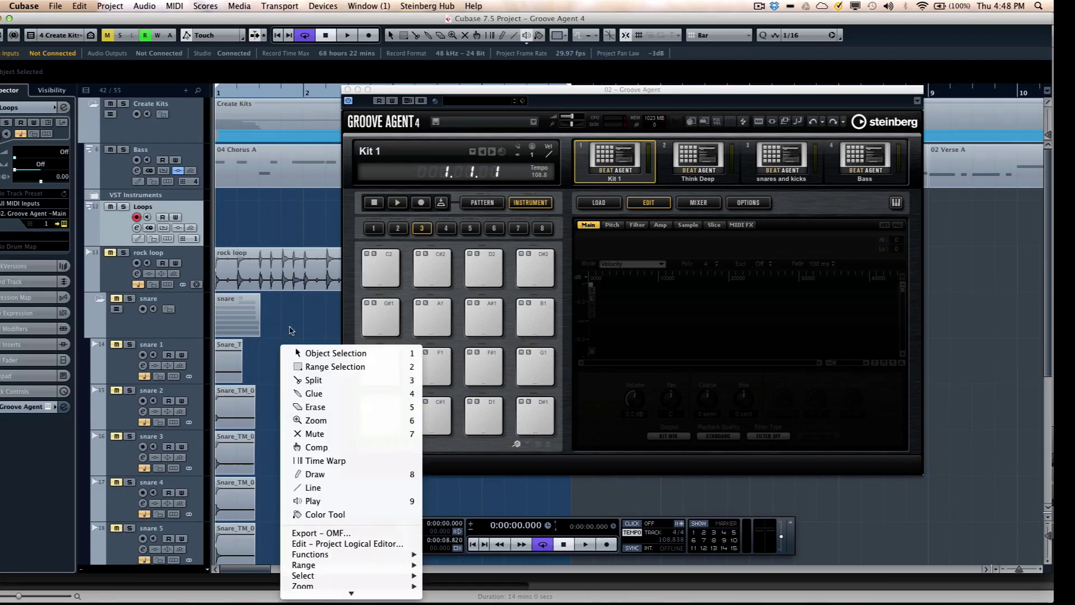
pyautogui.click(303, 352)
pyautogui.moveTo(259, 366); pyautogui.dragTo(227, 490)
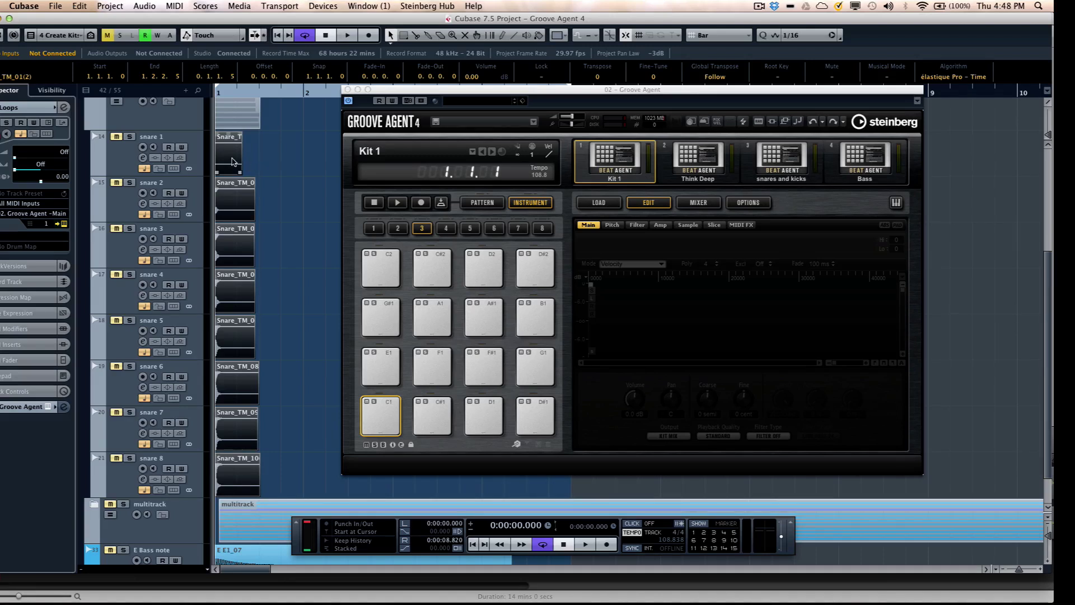
pyautogui.moveTo(370, 382); pyautogui.dragTo(388, 404)
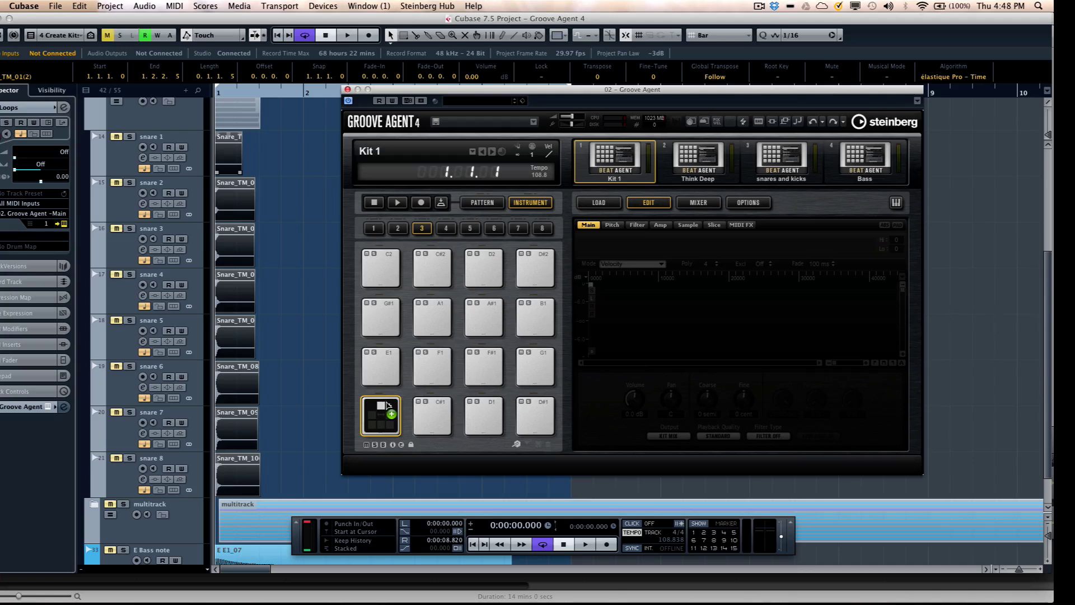
pyautogui.moveTo(388, 404); pyautogui.dragTo(388, 412)
pyautogui.moveTo(394, 417); pyautogui.dragTo(384, 414)
pyautogui.click(423, 416)
pyautogui.click(473, 415)
pyautogui.click(524, 416)
pyautogui.click(539, 375)
pyautogui.click(484, 371)
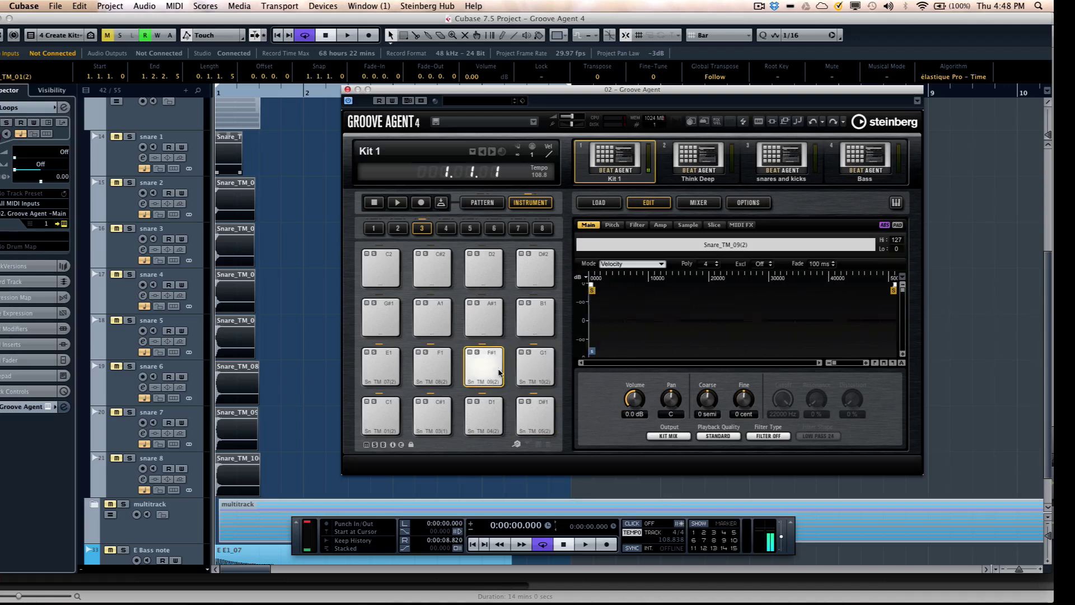
pyautogui.click(433, 371)
pyautogui.click(377, 371)
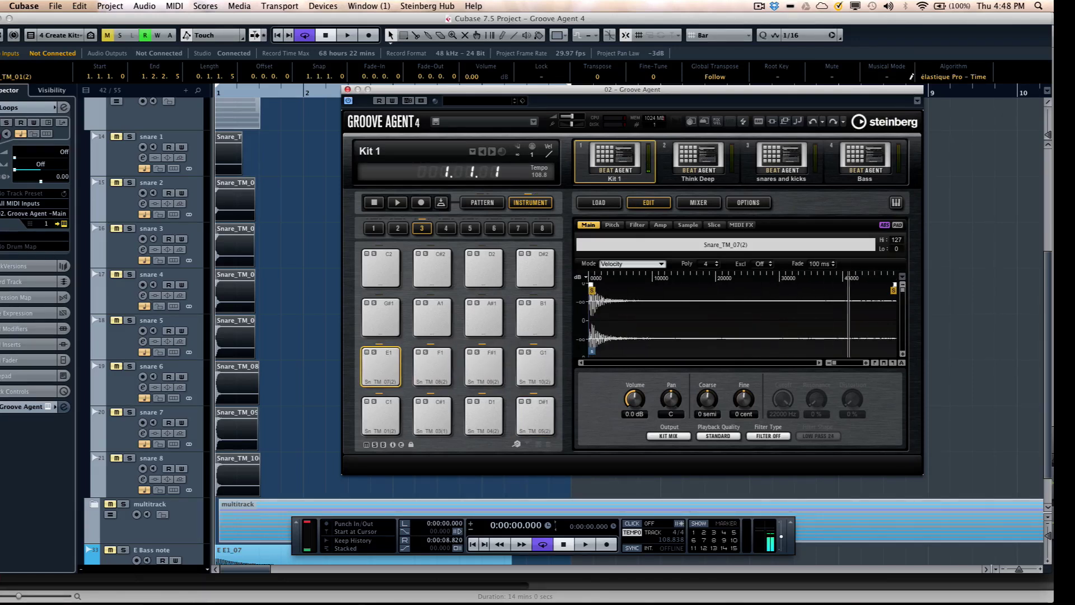
pyautogui.click(813, 123)
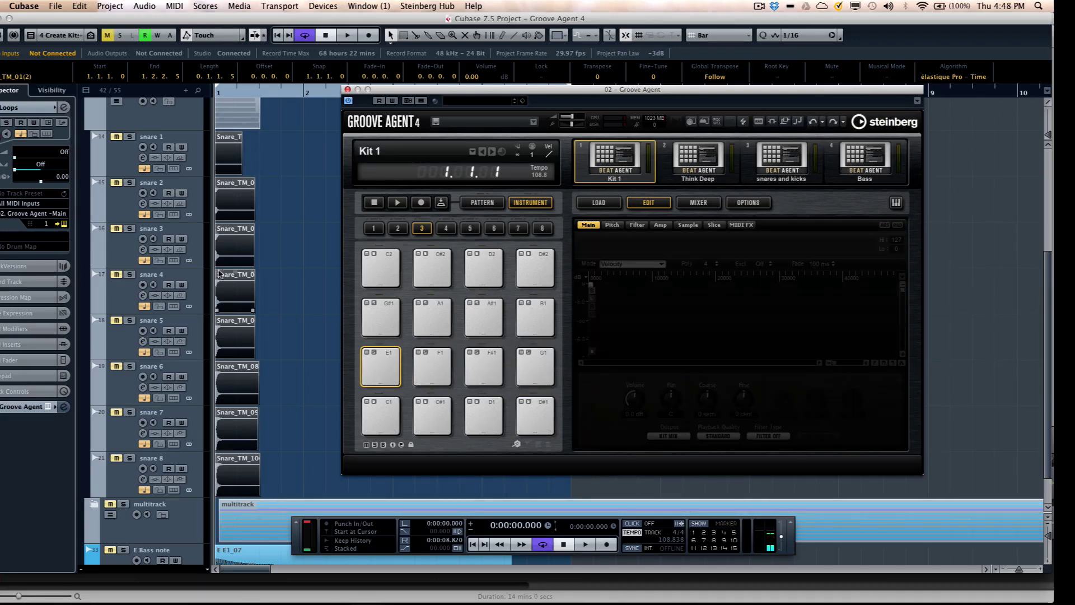
# - Drop the selected snare events onto pad D1 and hit it at rising and falling velocities
pyautogui.moveTo(238, 200); pyautogui.dragTo(489, 415)
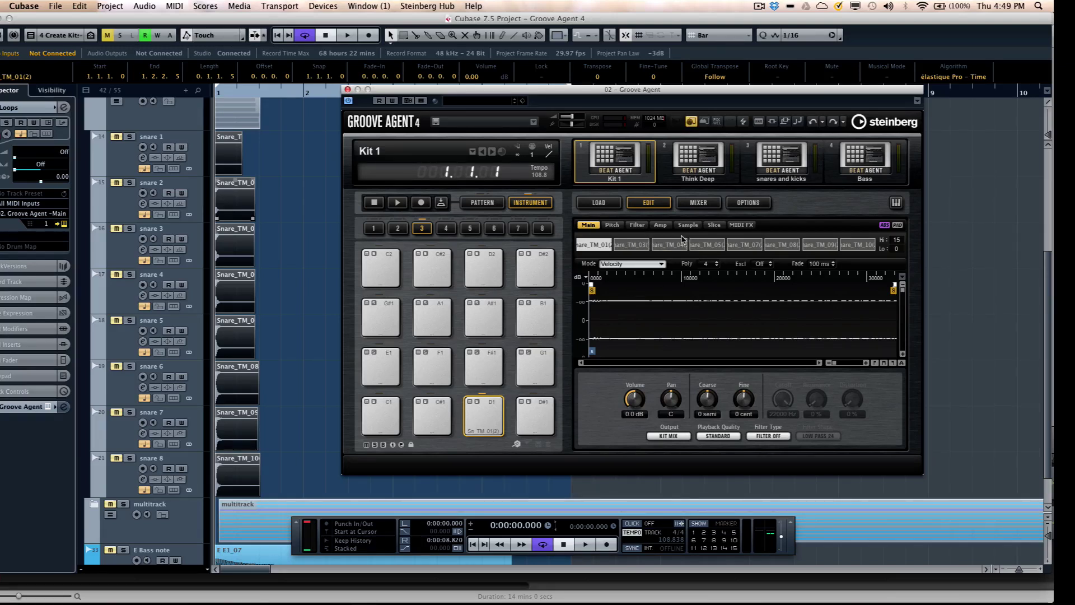
pyautogui.click(487, 431)
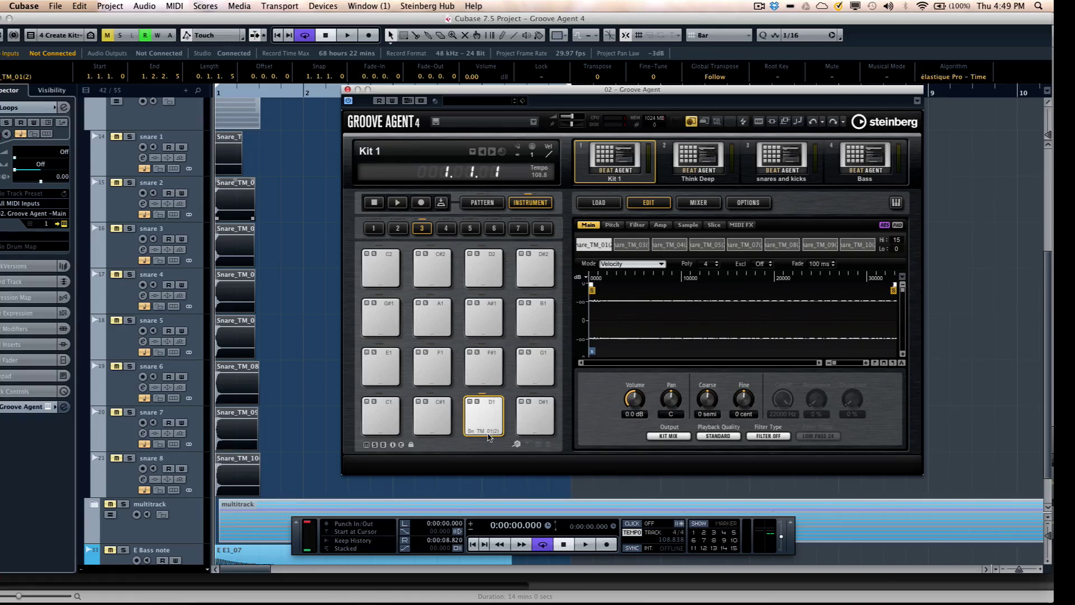
pyautogui.click(489, 434)
pyautogui.click(488, 426)
pyautogui.click(488, 420)
pyautogui.click(488, 416)
pyautogui.click(487, 411)
pyautogui.click(486, 406)
pyautogui.click(486, 401)
pyautogui.click(486, 406)
pyautogui.click(486, 411)
pyautogui.click(486, 417)
pyautogui.click(485, 423)
pyautogui.click(486, 427)
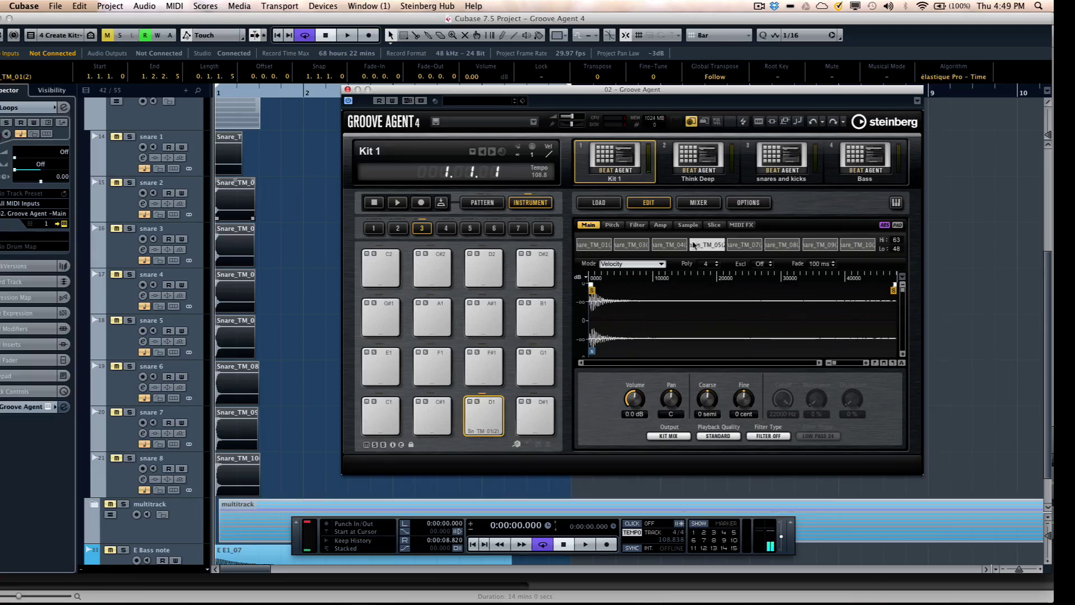
# - Raise Snare_TM_05's lower velocity limit to 49 and replay pad D1 to compare layers
pyautogui.moveTo(688, 245); pyautogui.dragTo(687, 245)
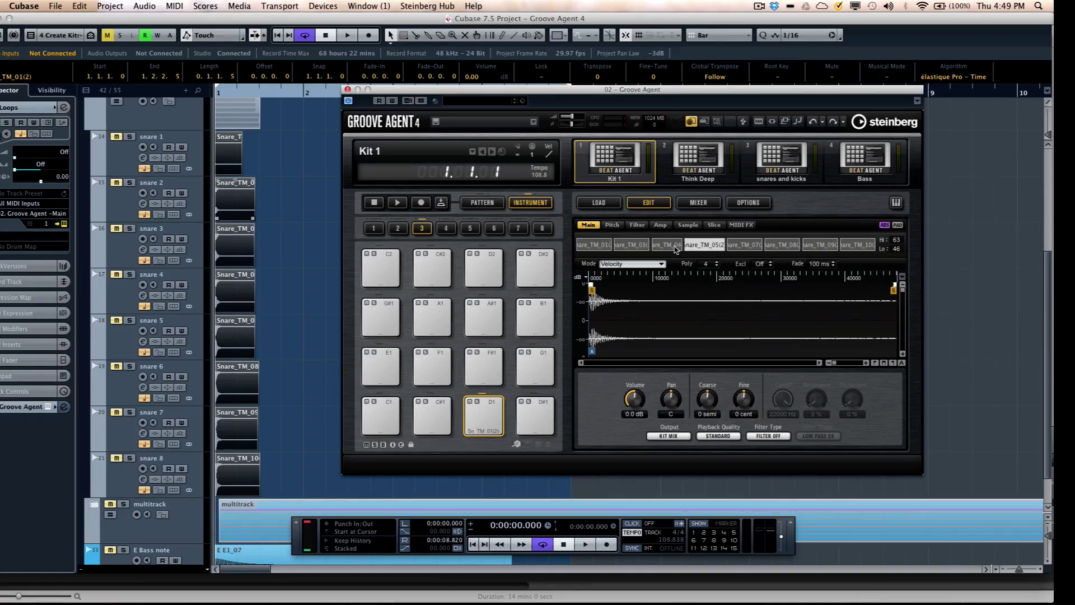
pyautogui.click(481, 414)
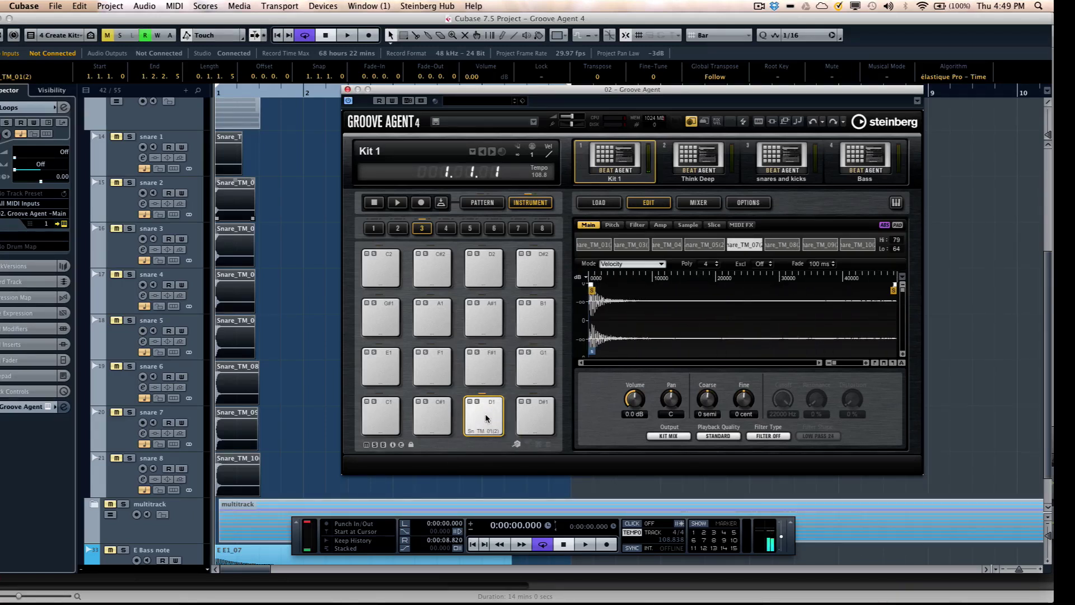
pyautogui.click(493, 427)
pyautogui.click(493, 427)
pyautogui.click(493, 429)
pyautogui.click(493, 430)
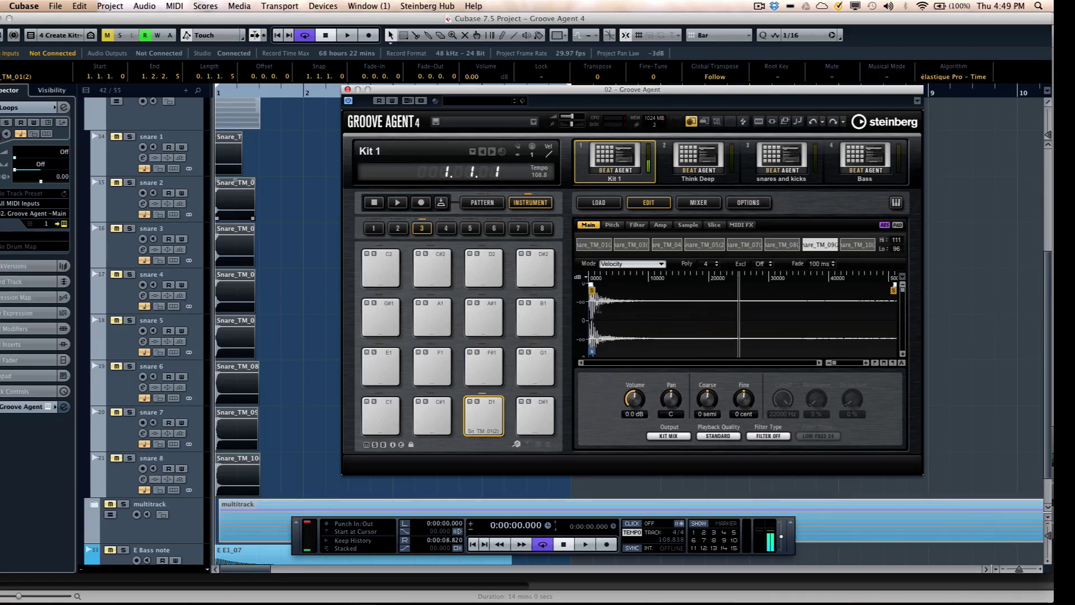
# - Set pad D1's layer mode to Round Robin and hit it repeatedly to hear the snares cycle
pyautogui.click(628, 263)
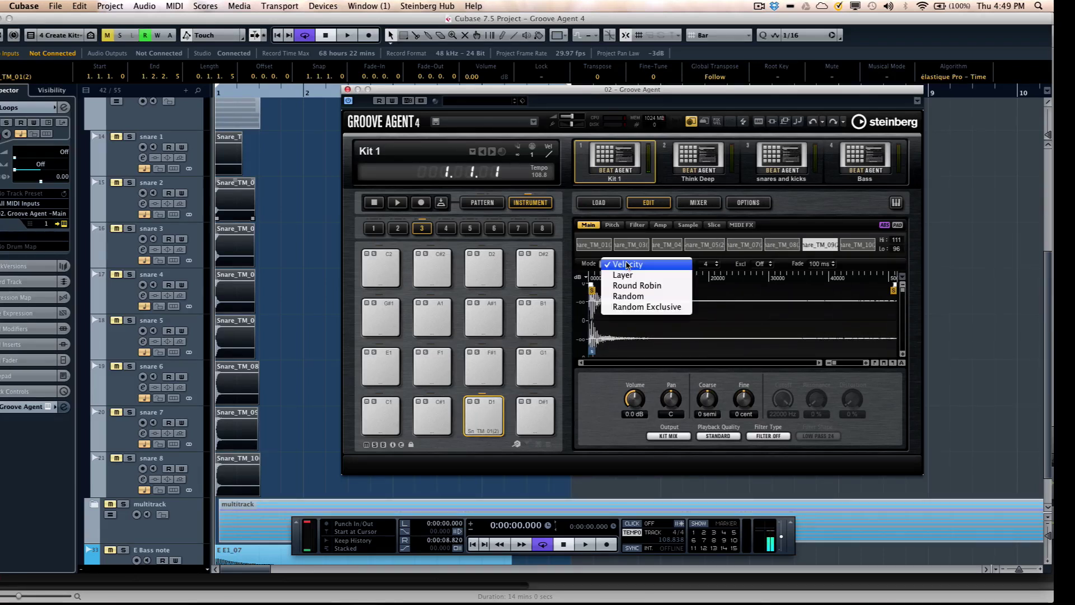
pyautogui.click(649, 286)
pyautogui.click(491, 410)
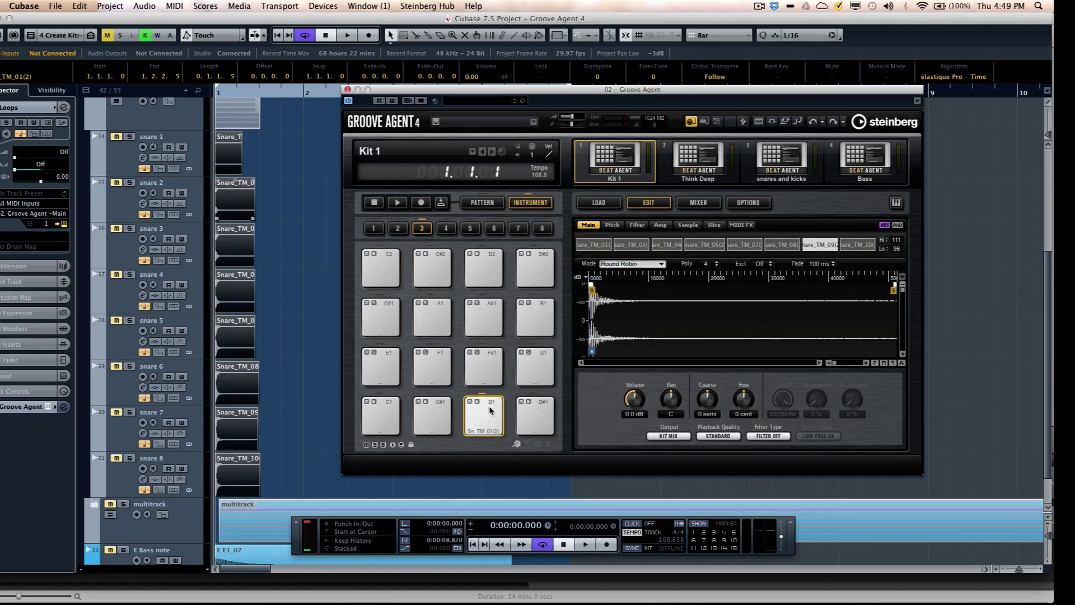
pyautogui.click(490, 409)
pyautogui.click(491, 410)
pyautogui.click(491, 410)
pyautogui.click(490, 409)
pyautogui.click(491, 410)
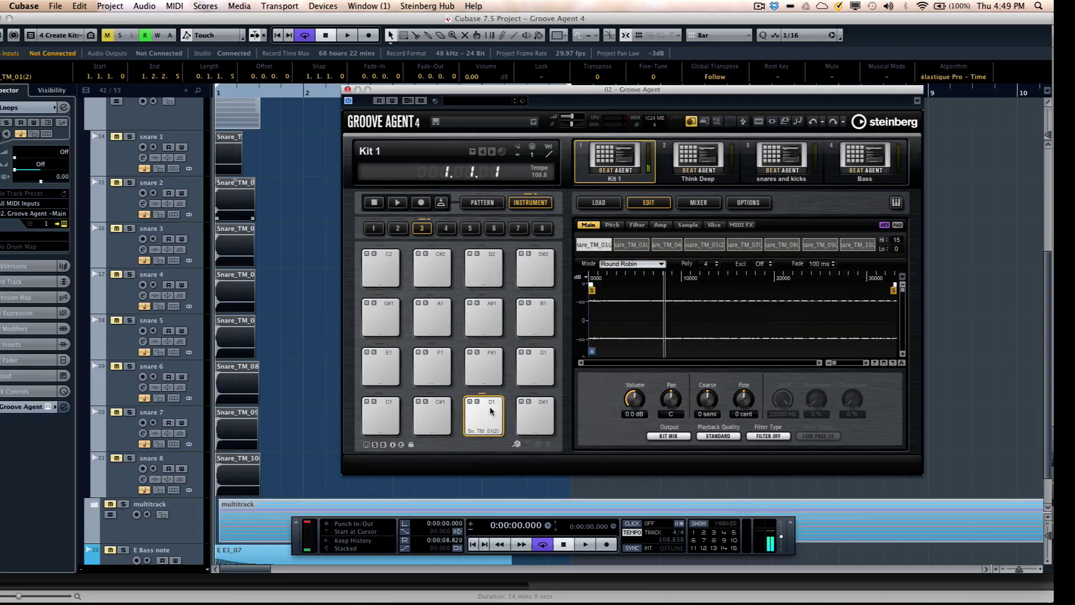
pyautogui.click(490, 410)
pyautogui.click(491, 410)
pyautogui.click(490, 410)
pyautogui.click(491, 410)
pyautogui.click(490, 410)
pyautogui.click(490, 410)
pyautogui.click(491, 410)
pyautogui.click(490, 411)
pyautogui.click(491, 411)
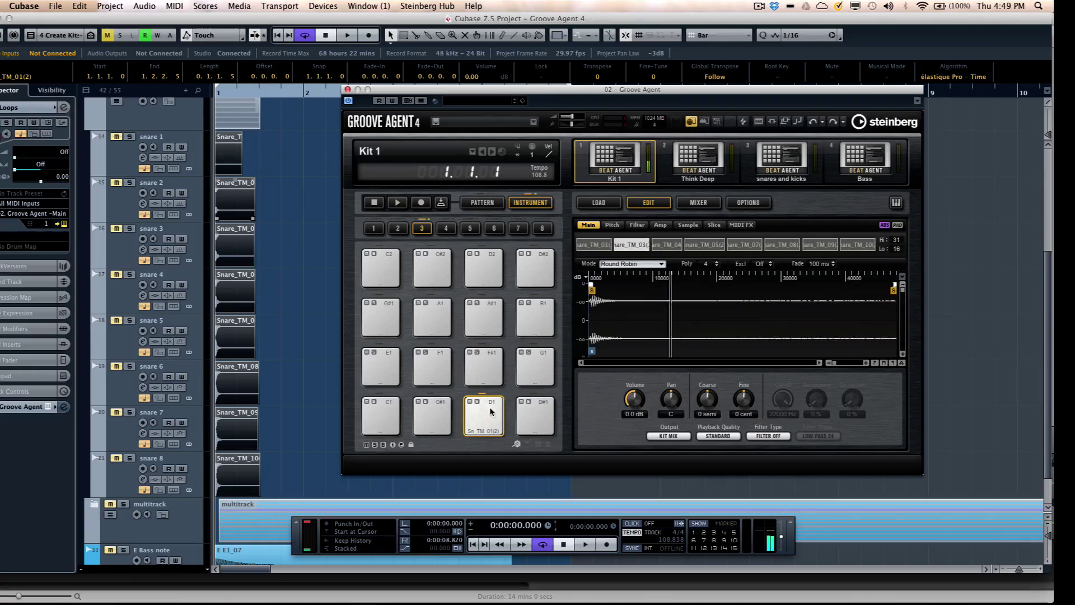
# - Switch pad D1's layer mode to Random and hit it repeatedly to hear random snares
pyautogui.click(616, 264)
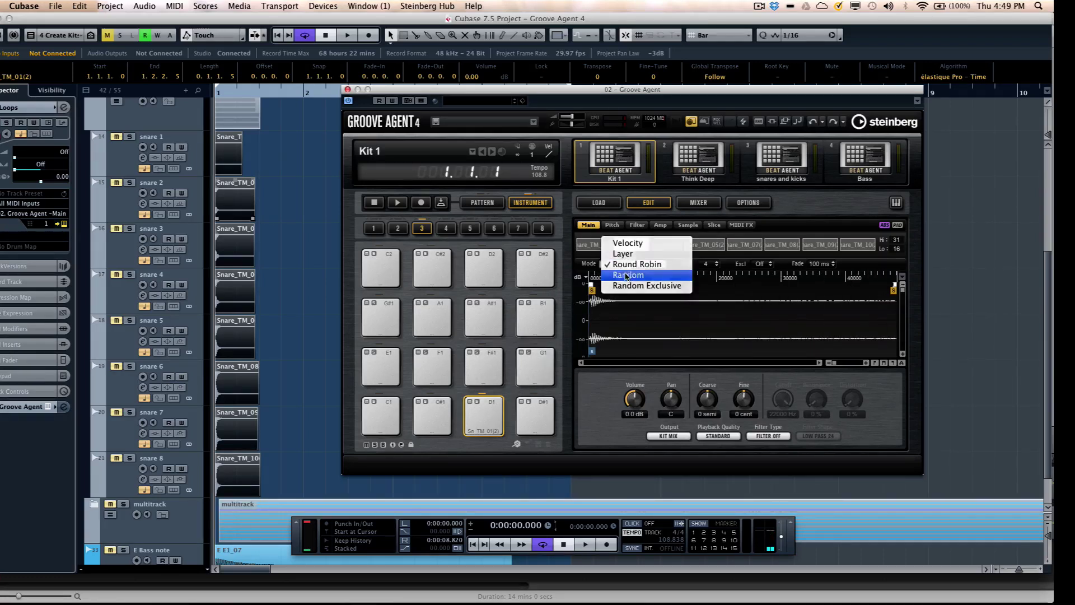
pyautogui.click(630, 275)
pyautogui.click(486, 406)
pyautogui.click(486, 406)
pyautogui.click(486, 407)
pyautogui.click(487, 408)
pyautogui.click(488, 408)
pyautogui.click(489, 408)
pyautogui.click(490, 409)
pyautogui.click(490, 409)
pyautogui.click(491, 409)
pyautogui.click(491, 408)
pyautogui.click(491, 408)
pyautogui.click(492, 408)
pyautogui.click(493, 408)
pyautogui.click(493, 408)
pyautogui.click(493, 408)
pyautogui.click(493, 408)
pyautogui.click(493, 408)
pyautogui.click(493, 408)
pyautogui.click(493, 407)
pyautogui.click(492, 407)
pyautogui.click(492, 407)
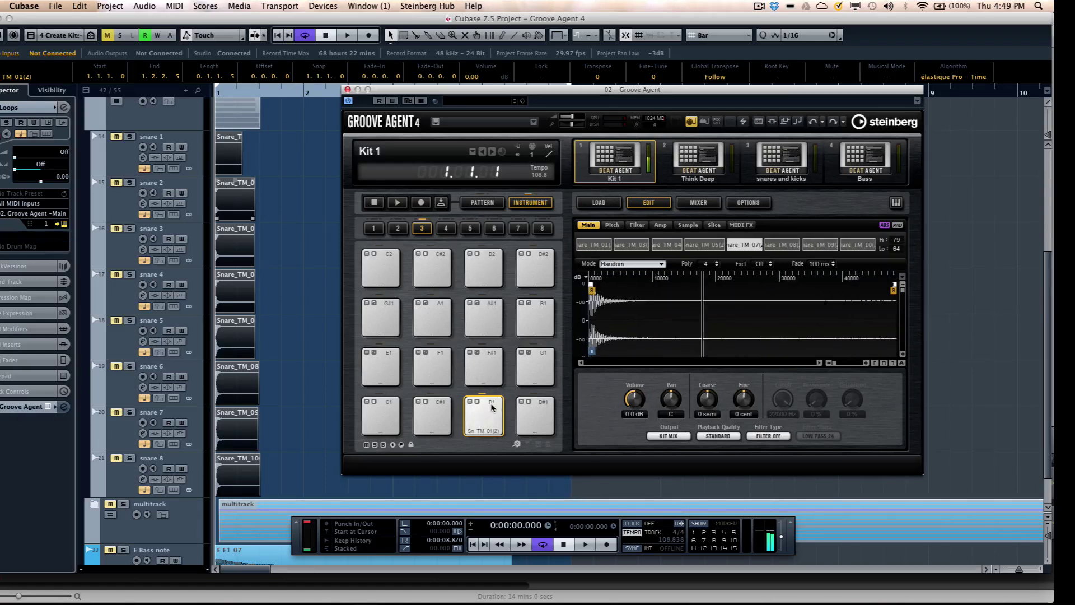
# - Change the mode to Random Exclusive and play pad D1 to hear non-repeating snares
pyautogui.click(631, 264)
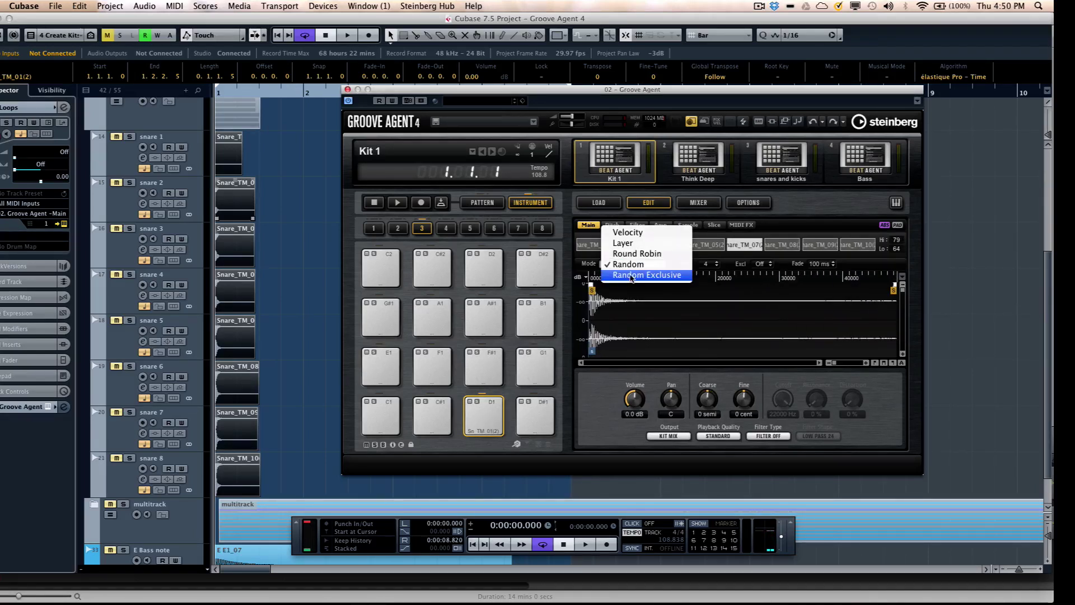
pyautogui.click(632, 275)
pyautogui.click(493, 408)
pyautogui.click(494, 408)
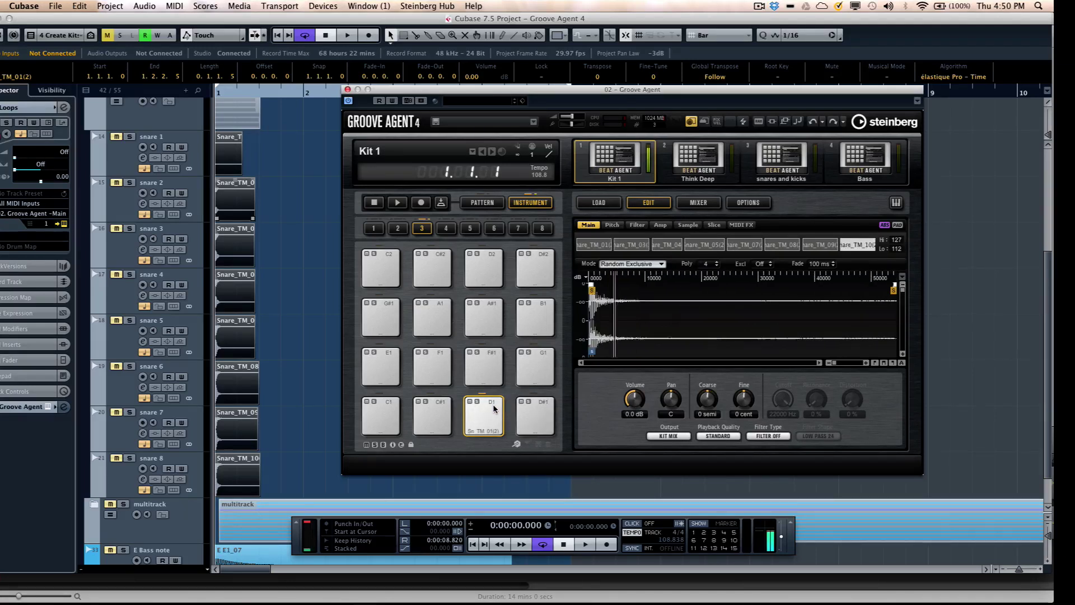
pyautogui.click(494, 408)
pyautogui.click(493, 409)
pyautogui.click(493, 408)
pyautogui.click(493, 409)
pyautogui.click(493, 408)
pyautogui.click(493, 408)
pyautogui.click(493, 408)
pyautogui.click(493, 408)
pyautogui.click(494, 408)
pyautogui.click(493, 408)
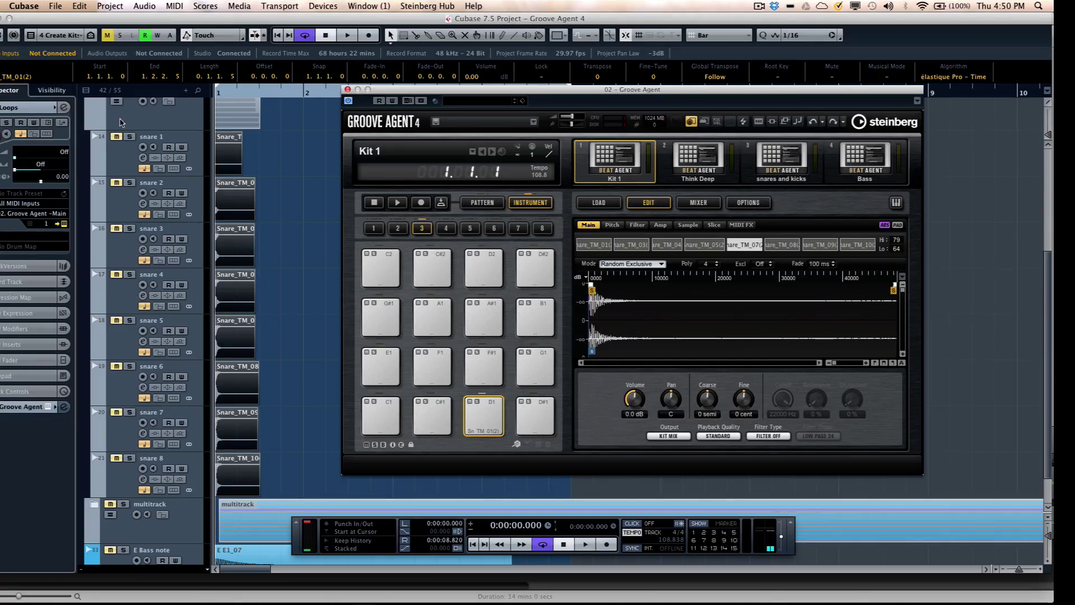
# - Collapse the snare folder, expand the multitrack folder, and zoom out over the project
pyautogui.scroll(1, 118, 136)
pyautogui.scroll(1, 118, 130)
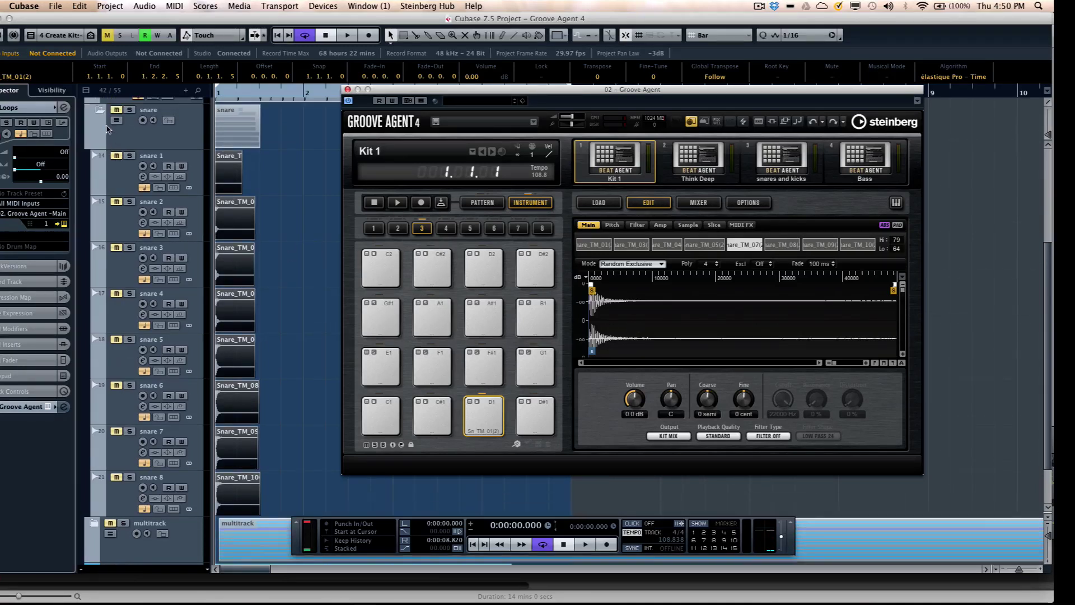
pyautogui.click(102, 114)
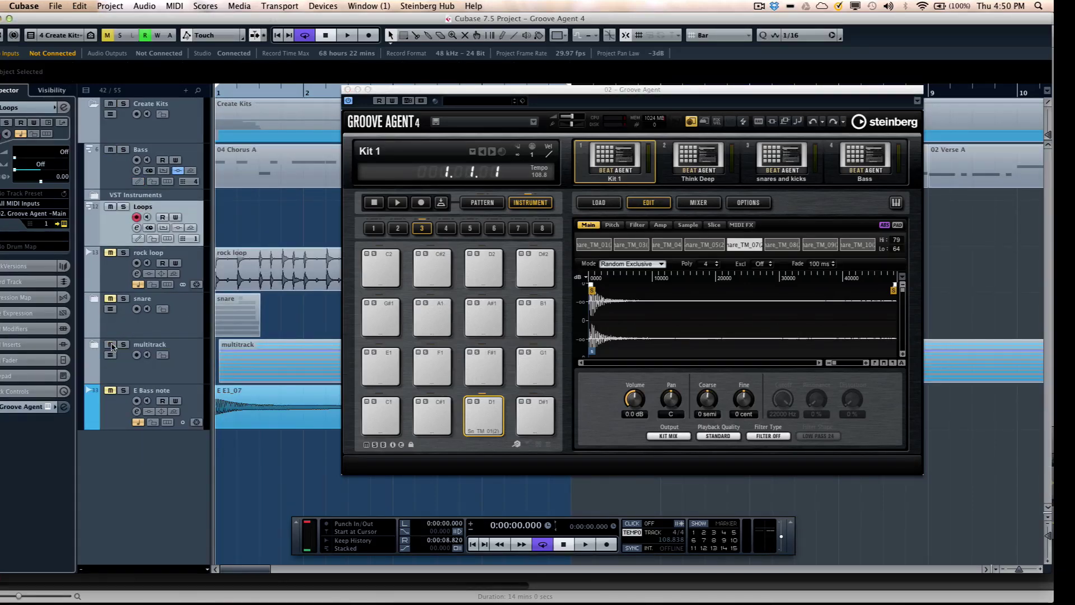
pyautogui.click(94, 346)
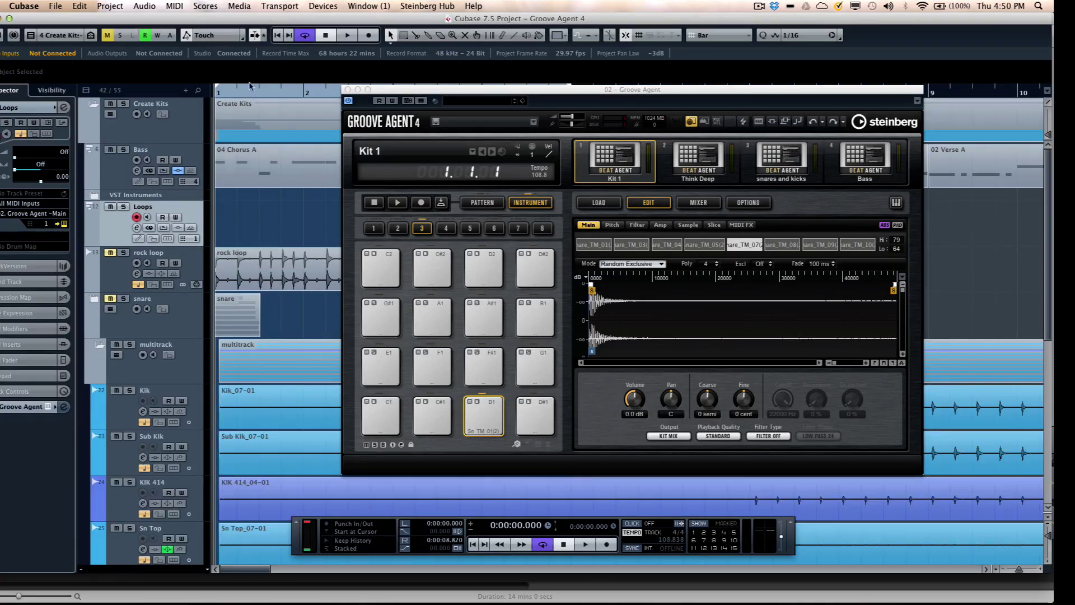
pyautogui.moveTo(252, 87); pyautogui.dragTo(278, 200)
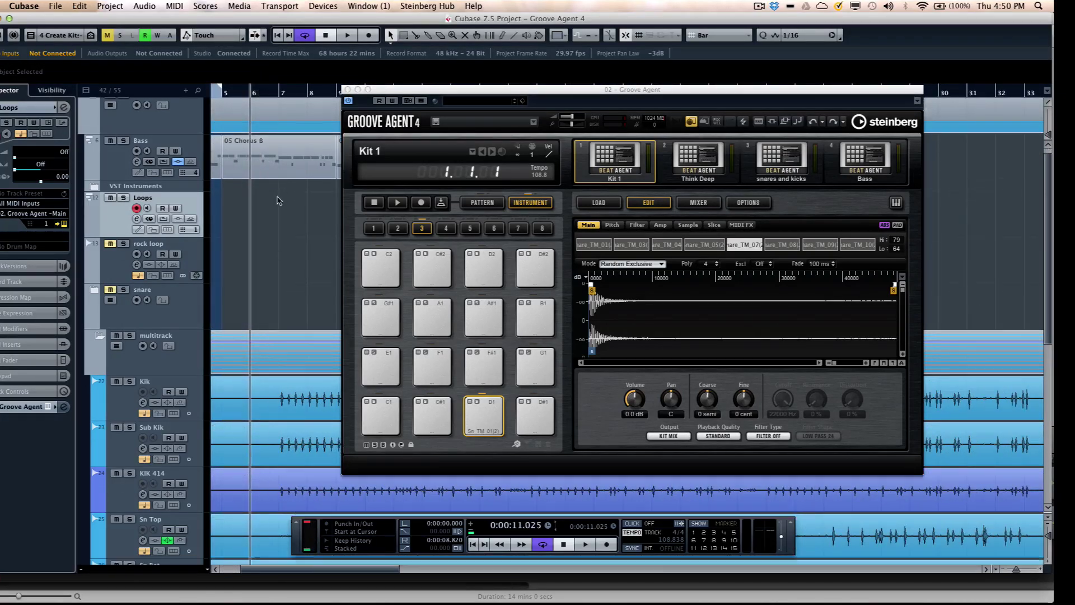
pyautogui.scroll(-1, 278, 201)
# - Play from bar 7 trying kick solos, ending with Kik, Sub Kik and KIK 414 soloed, then stop
pyautogui.click(289, 99)
pyautogui.press('space')
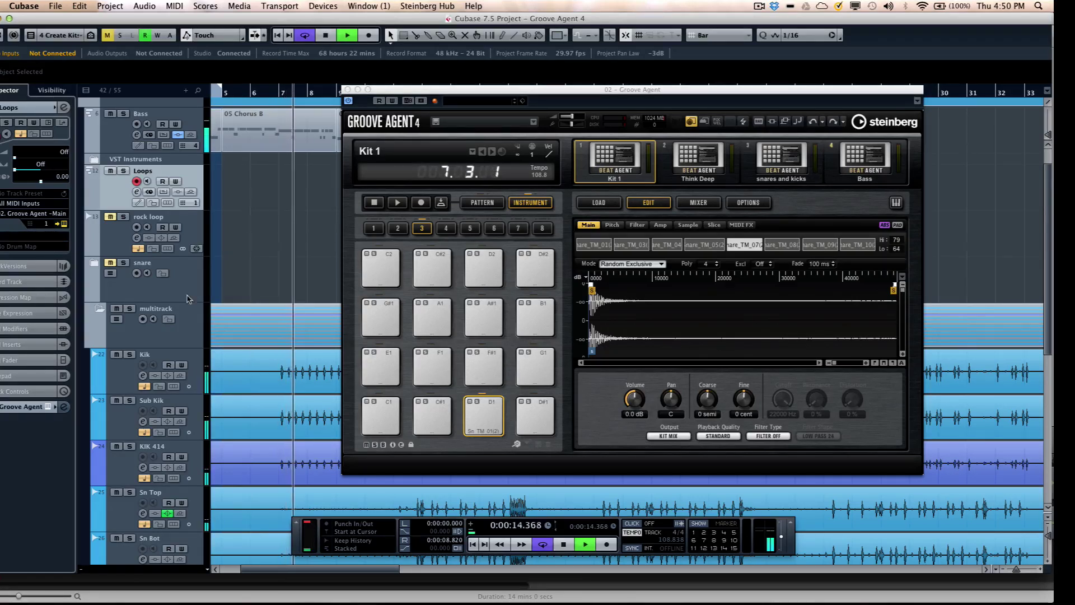
pyautogui.click(129, 355)
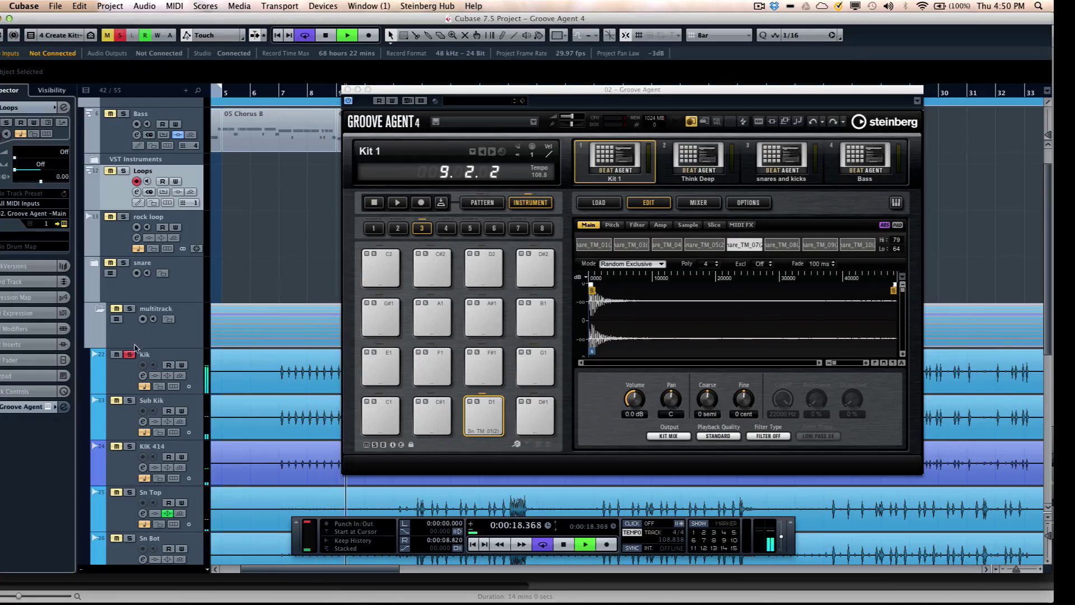
pyautogui.keyDown('super'); pyautogui.click(129, 401); pyautogui.keyUp('super')
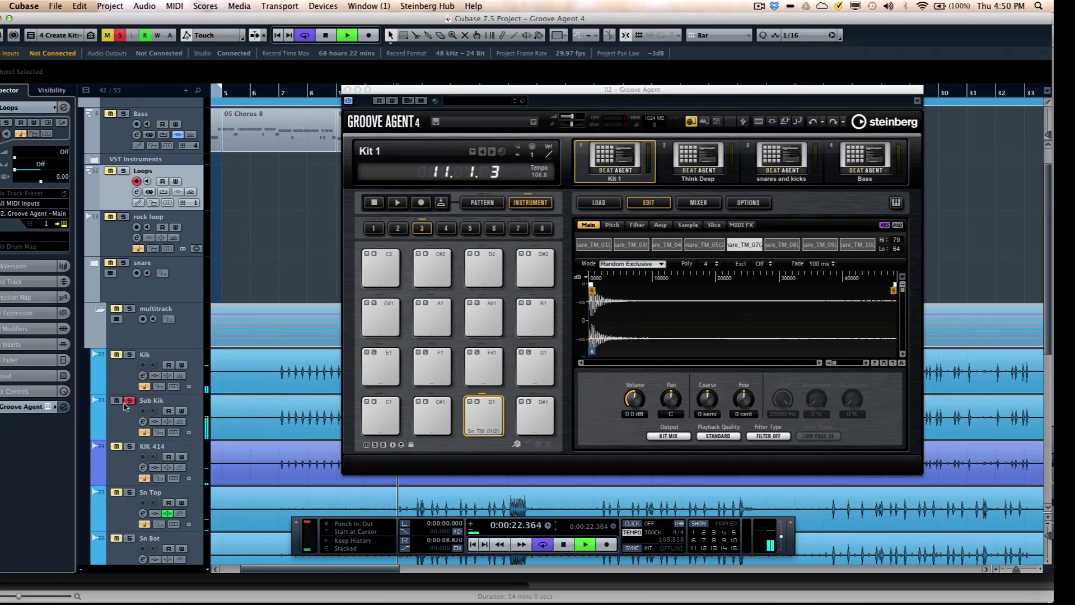
pyautogui.click(130, 401)
pyautogui.click(128, 447)
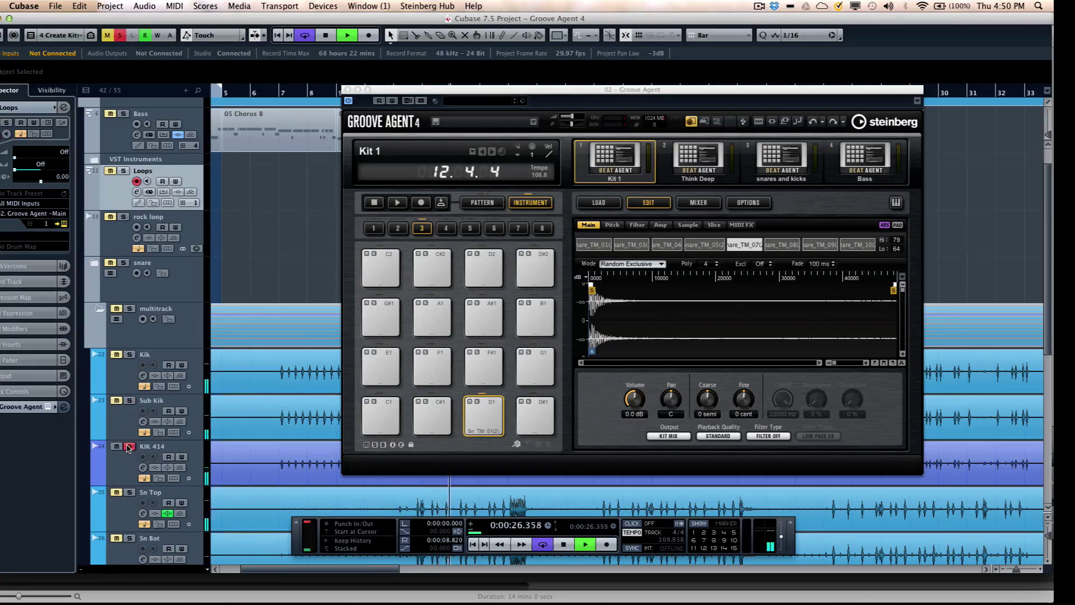
pyautogui.click(129, 401)
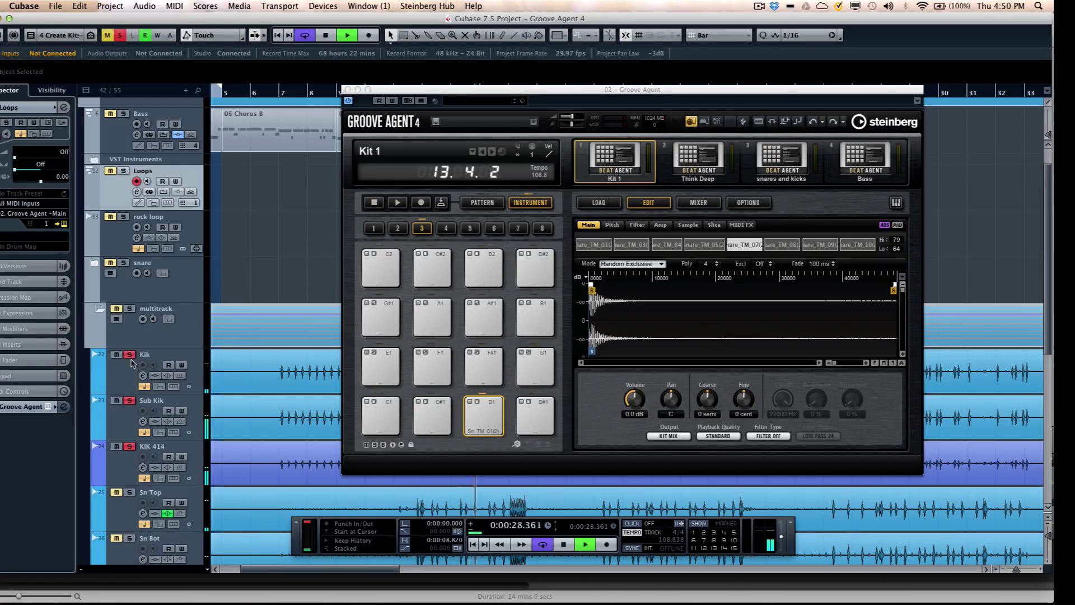
pyautogui.click(130, 355)
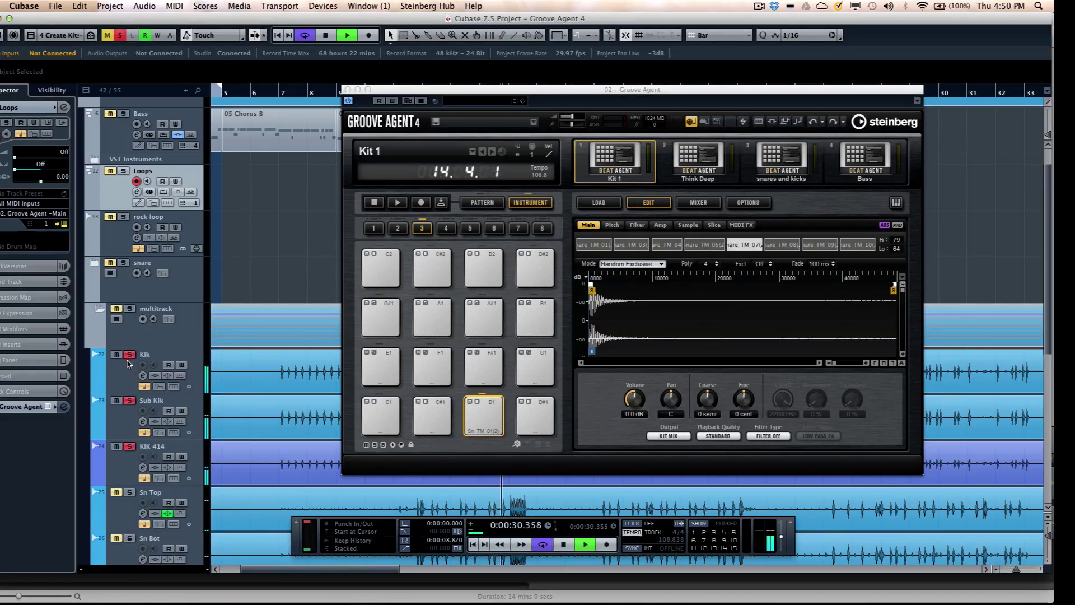
pyautogui.press('space')
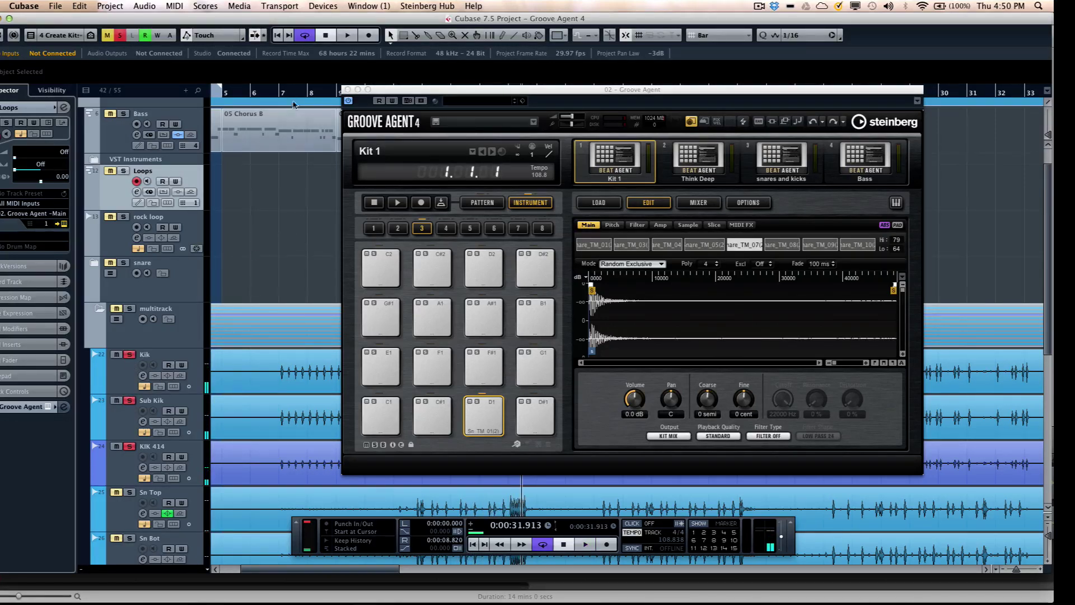
pyautogui.moveTo(291, 98); pyautogui.dragTo(263, 125)
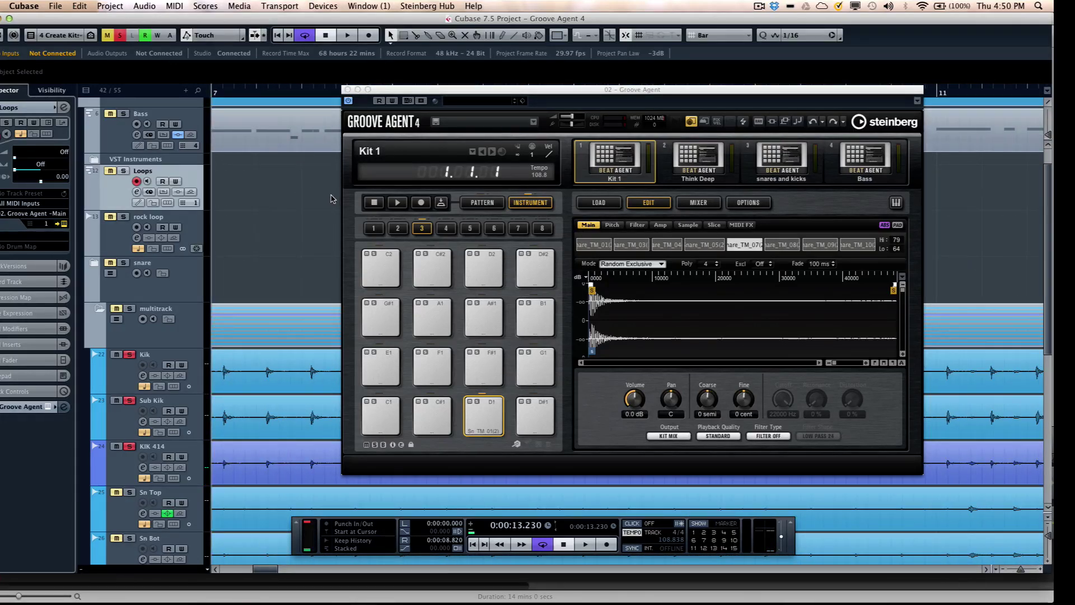
# - Range-select one kick hit across the three kick tracks, trimming the start to its onset
pyautogui.rightClick(263, 327)
pyautogui.click(277, 348)
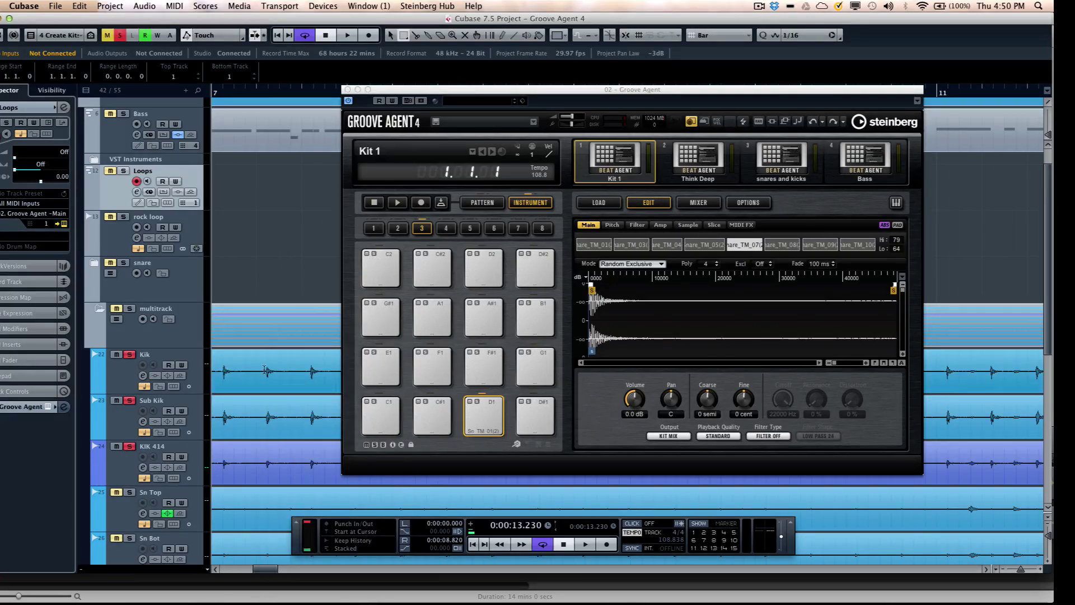
pyautogui.moveTo(264, 392); pyautogui.dragTo(262, 430)
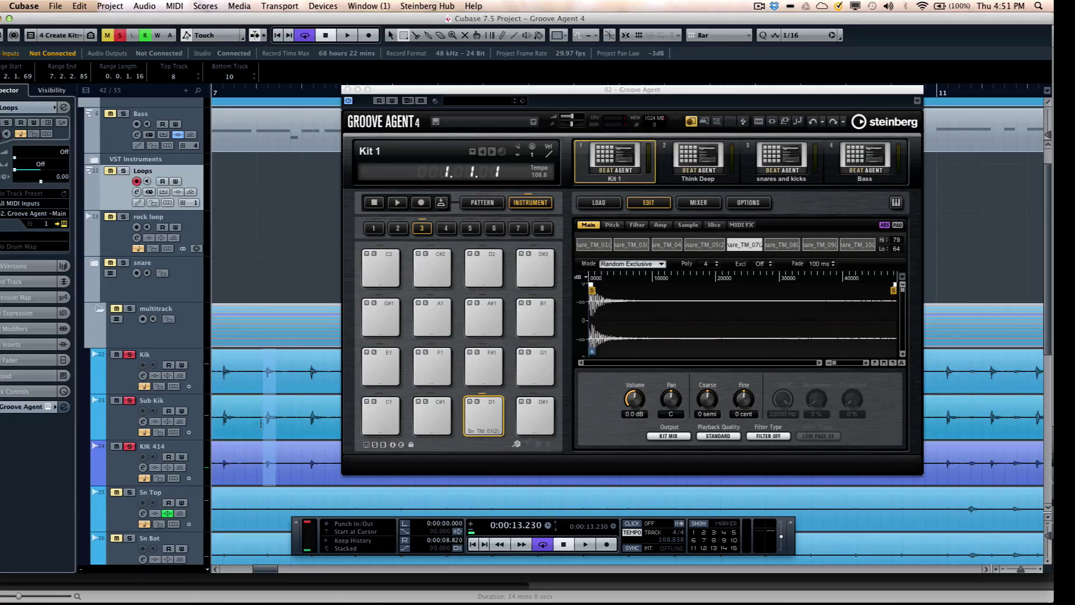
pyautogui.moveTo(265, 426); pyautogui.dragTo(267, 426)
# - Drop the kick hit onto pad C1, clear all solos, and audition it at several velocities
pyautogui.moveTo(377, 439); pyautogui.dragTo(389, 414)
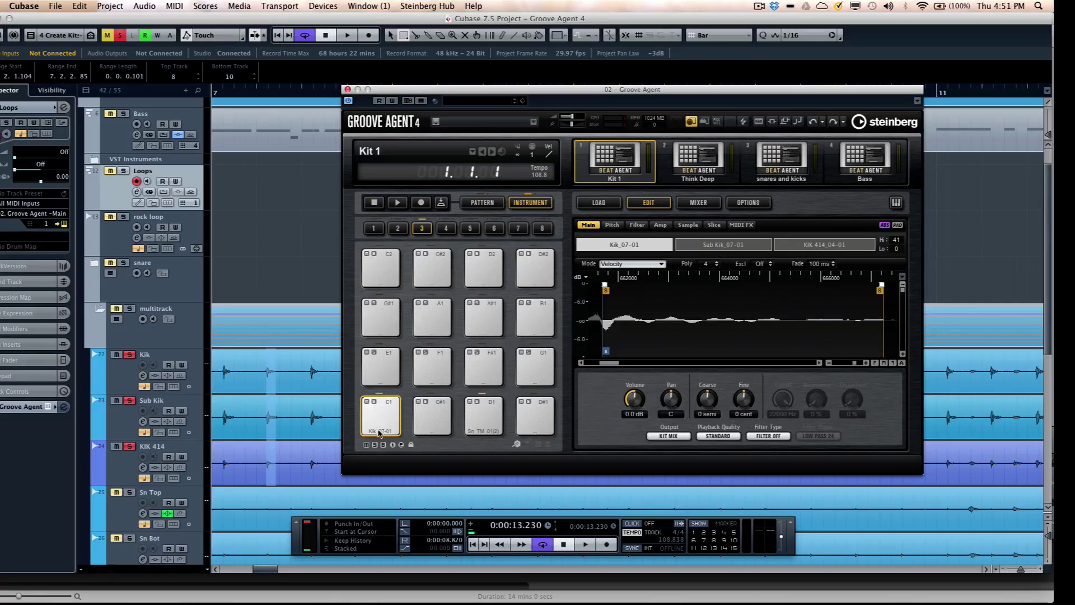
pyautogui.click(381, 421)
pyautogui.click(381, 415)
pyautogui.click(383, 409)
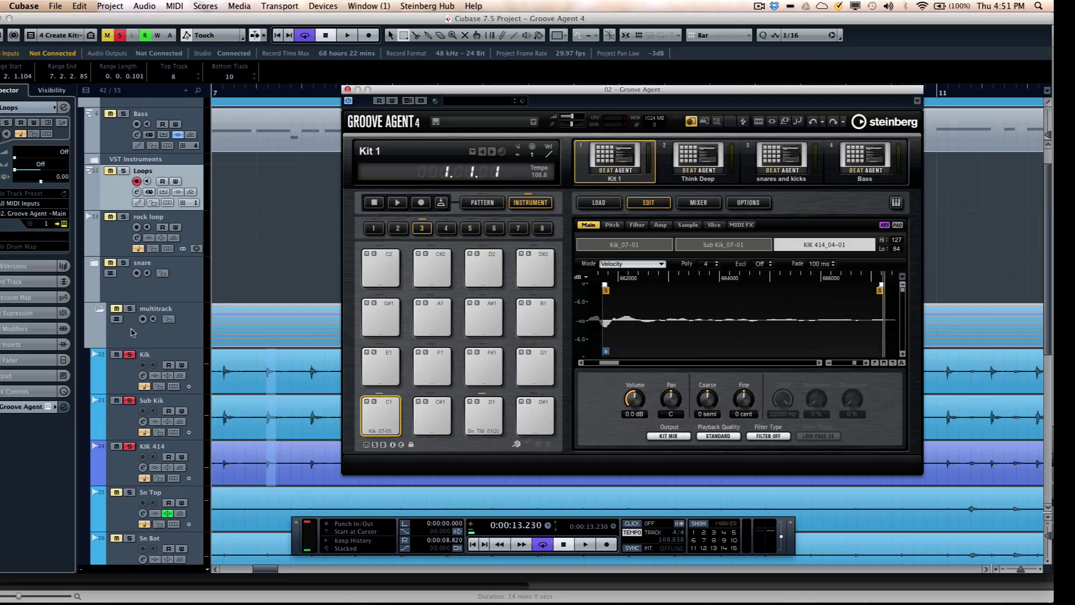
pyautogui.click(120, 35)
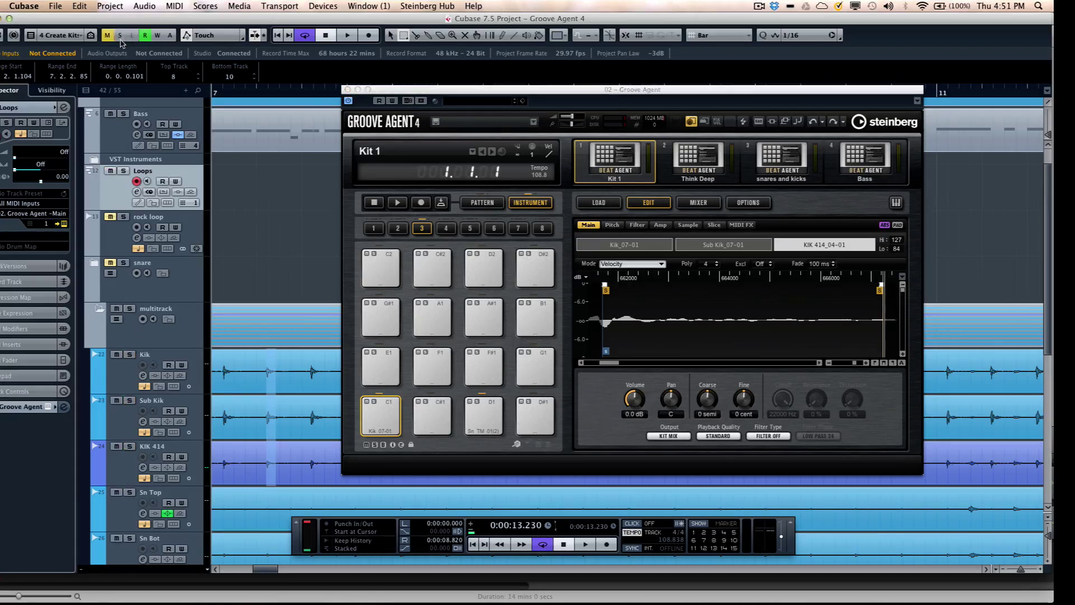
pyautogui.click(386, 432)
pyautogui.click(386, 425)
pyautogui.click(386, 420)
pyautogui.click(386, 414)
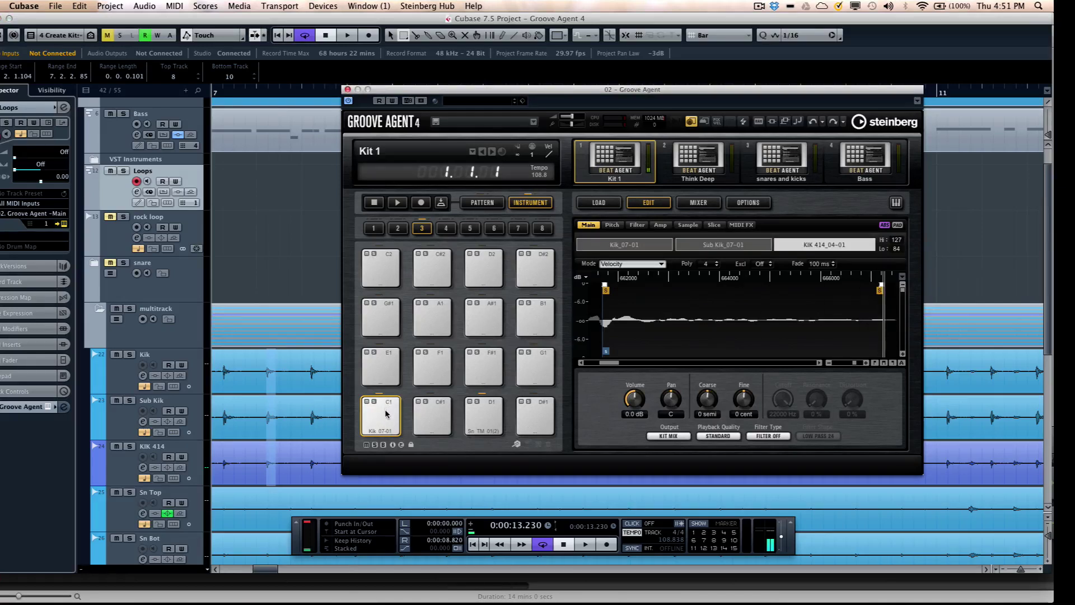
pyautogui.click(386, 433)
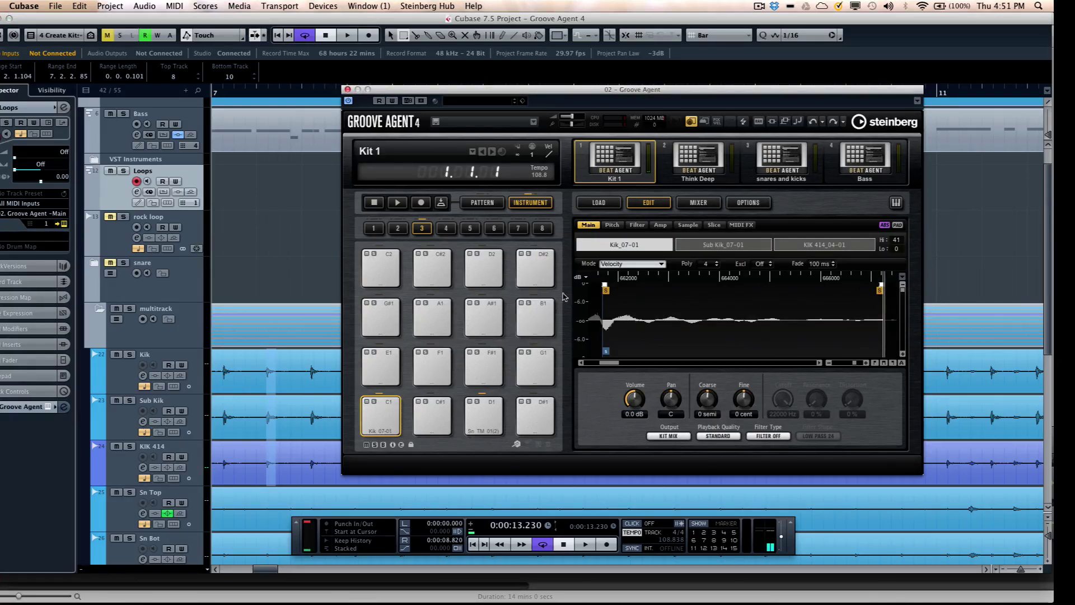
# - Set pad C1's layer mode to Layer and audition the combined three-layer kick
pyautogui.click(616, 264)
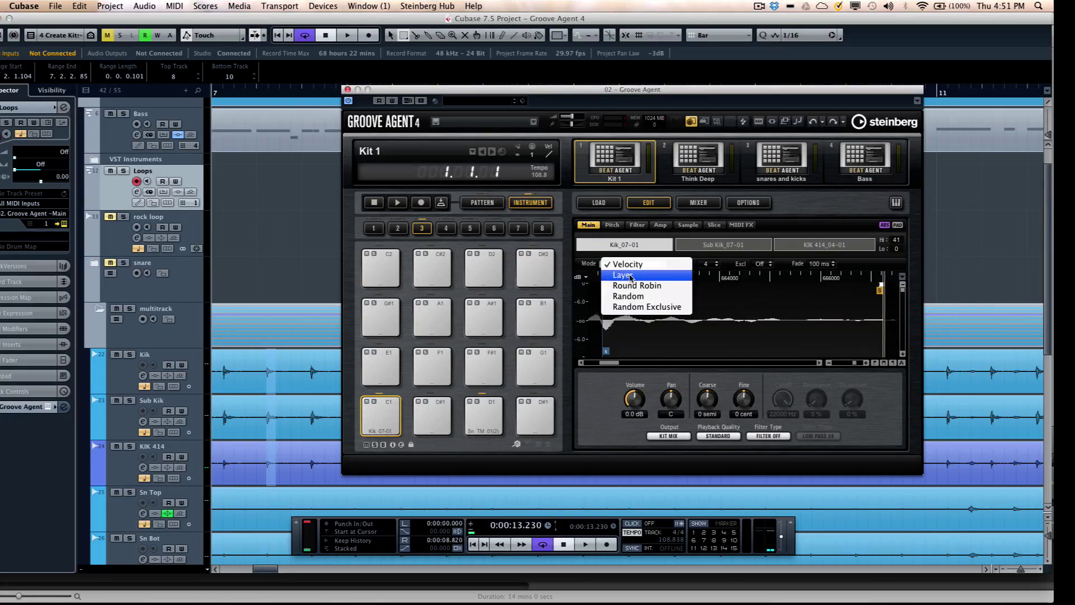
pyautogui.click(631, 277)
pyautogui.click(386, 417)
pyautogui.click(386, 417)
pyautogui.click(386, 417)
pyautogui.click(386, 417)
pyautogui.click(386, 417)
pyautogui.click(385, 416)
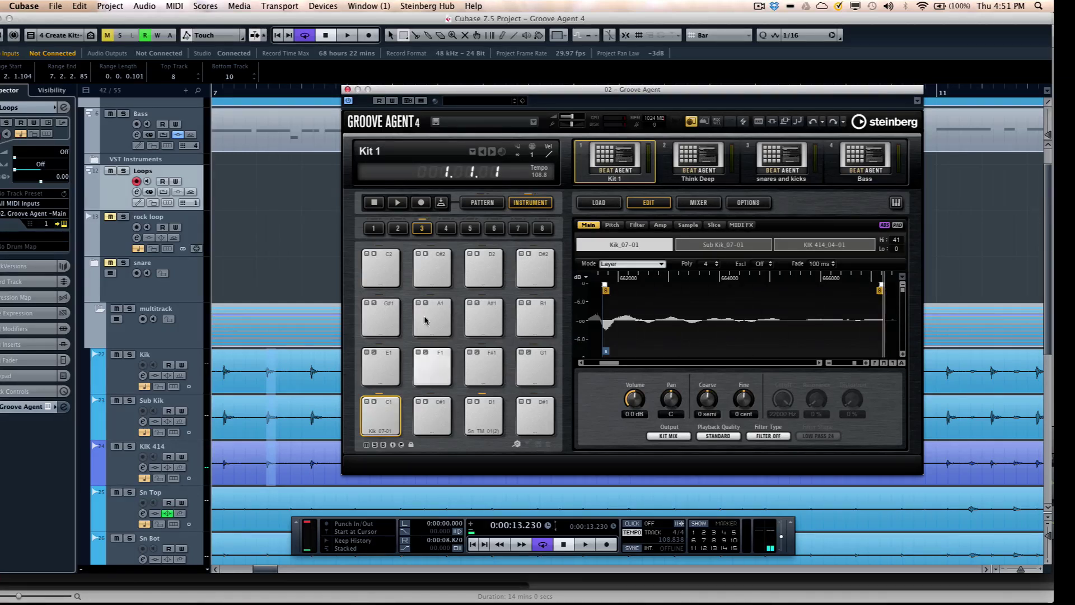
# - Remove the snare samples from pad D1 and the layered kick from pad C1
pyautogui.rightClick(485, 417)
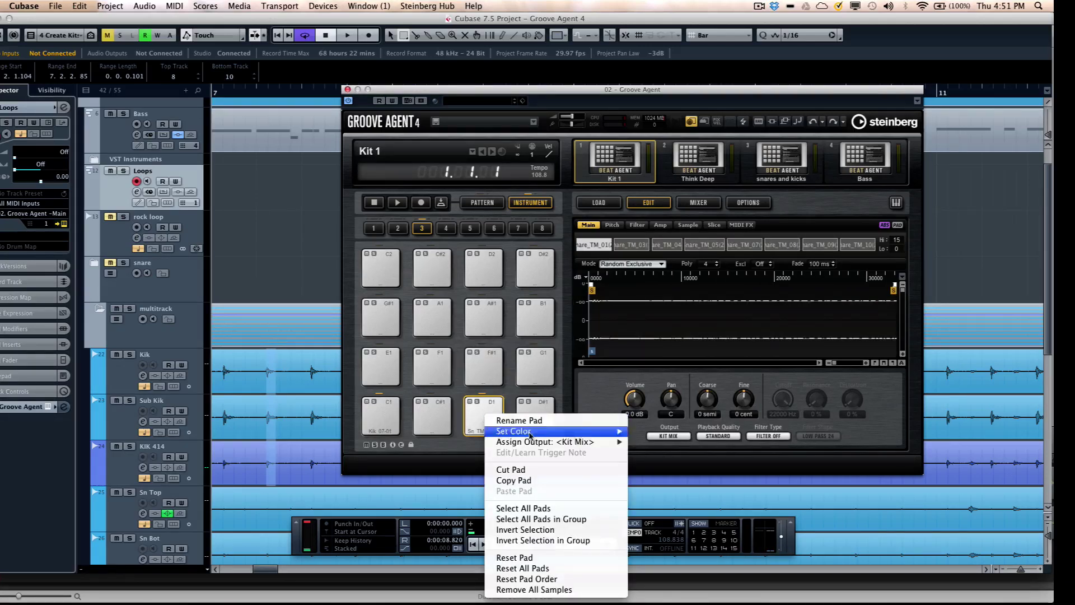
pyautogui.click(532, 470)
pyautogui.rightClick(379, 418)
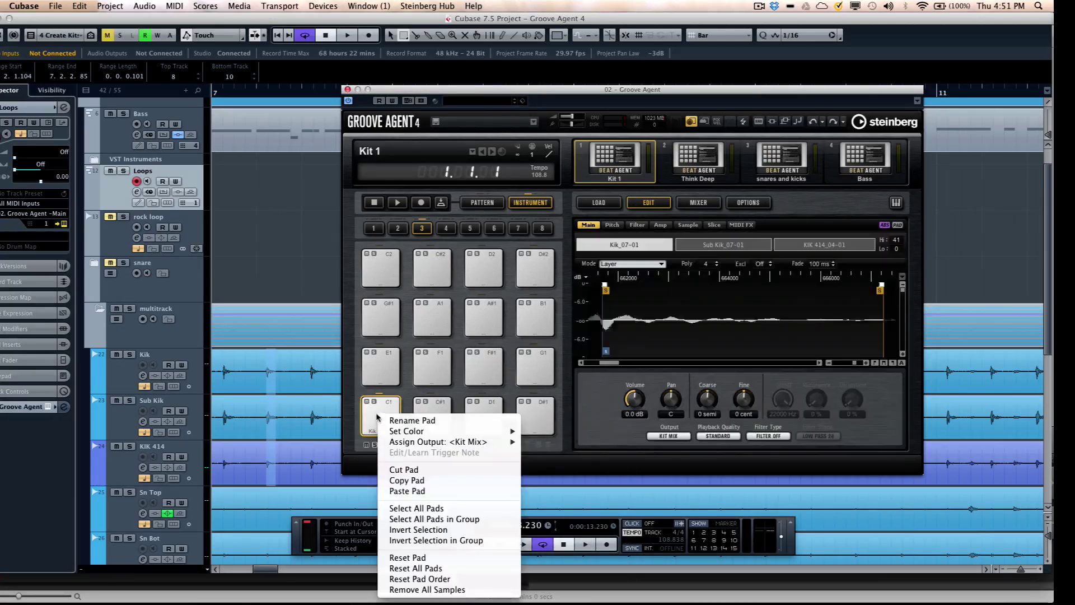
pyautogui.click(423, 477)
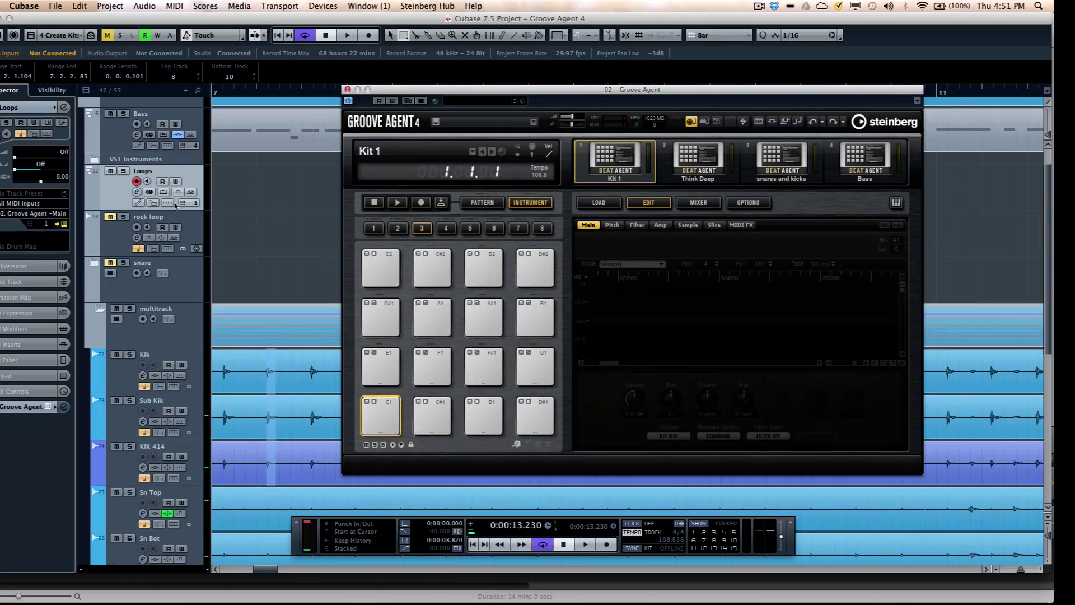
# - Mute and collapse the multitrack folder, clear the range selection, and return to Object Selection
pyautogui.click(115, 310)
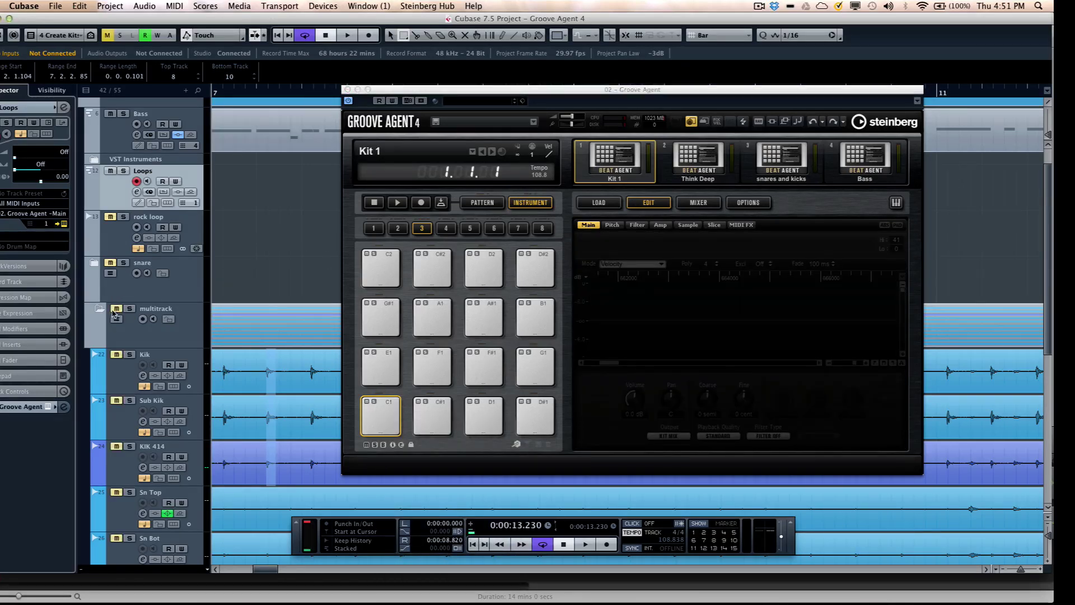
pyautogui.click(99, 311)
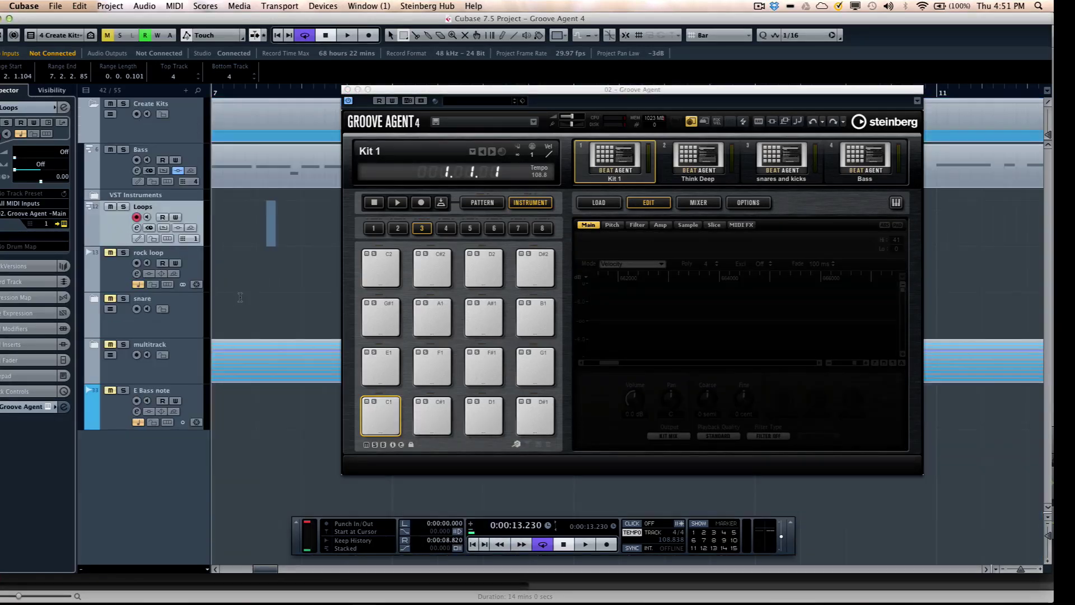
pyautogui.click(230, 254)
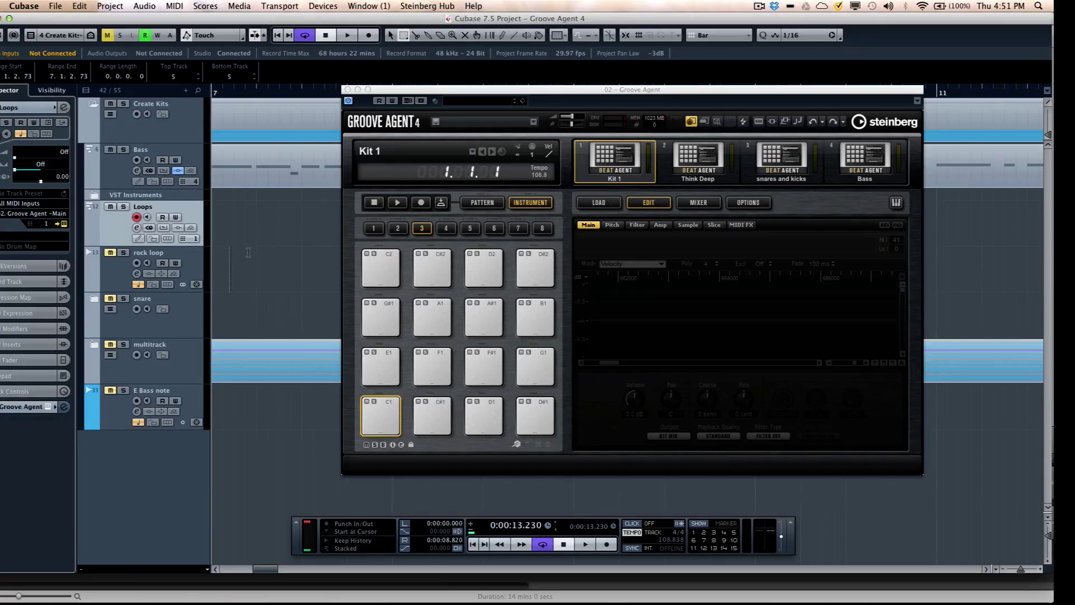
pyautogui.rightClick(252, 250)
pyautogui.click(258, 255)
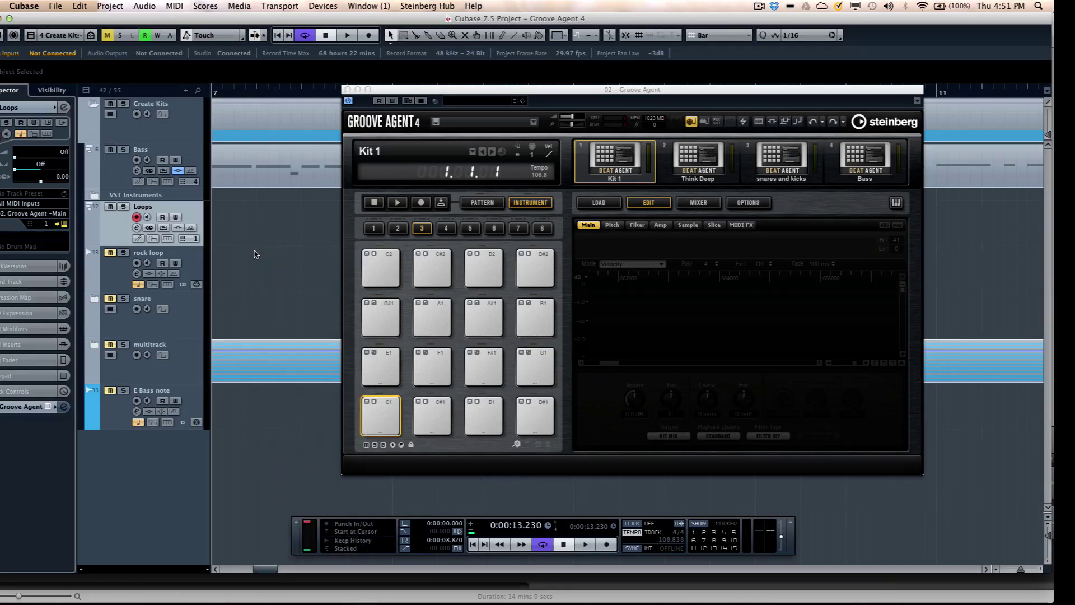
# - Select the rock loop track, jump to the project start, zoom out, and start playback
pyautogui.click(112, 271)
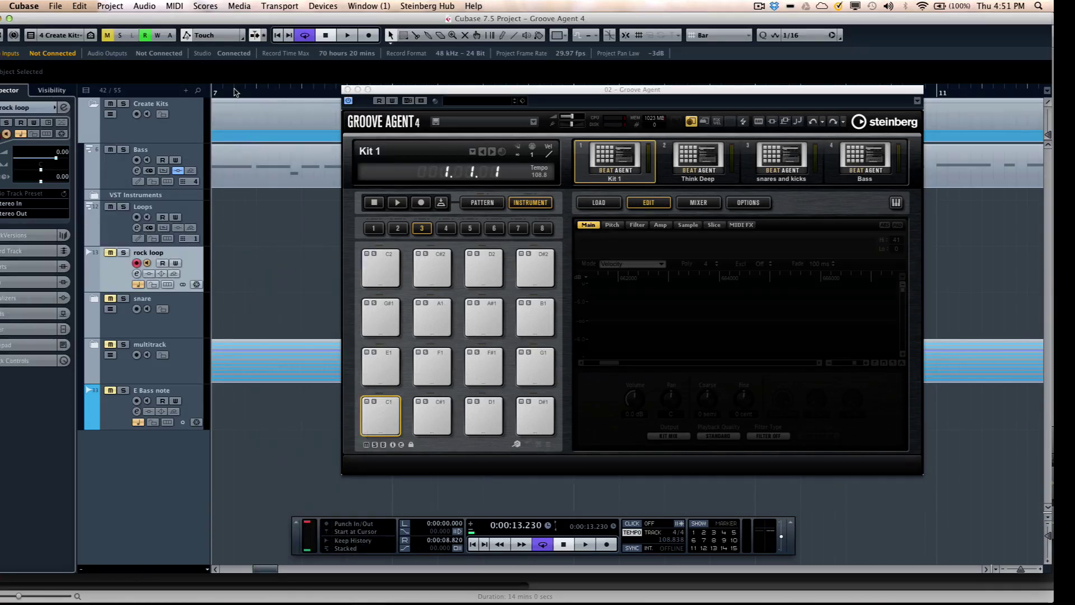
pyautogui.press('Home')
pyautogui.press('g')
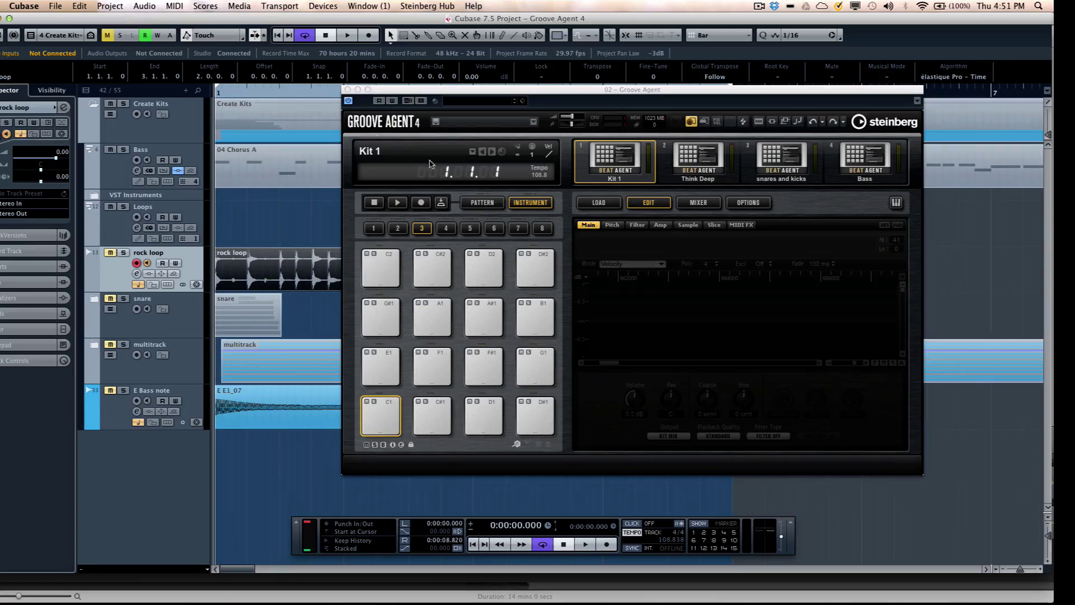
pyautogui.press('g')
pyautogui.press('g')
pyautogui.press('space')
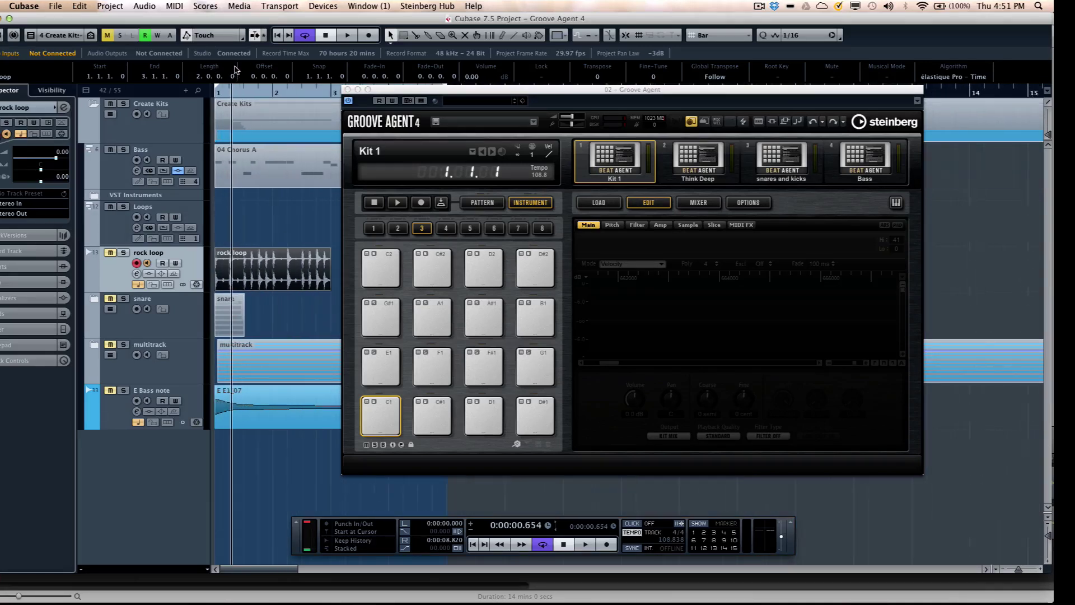
# - Audition with the Play tool, then drop the rock loop event onto pad C1 and play it
pyautogui.rightClick(254, 233)
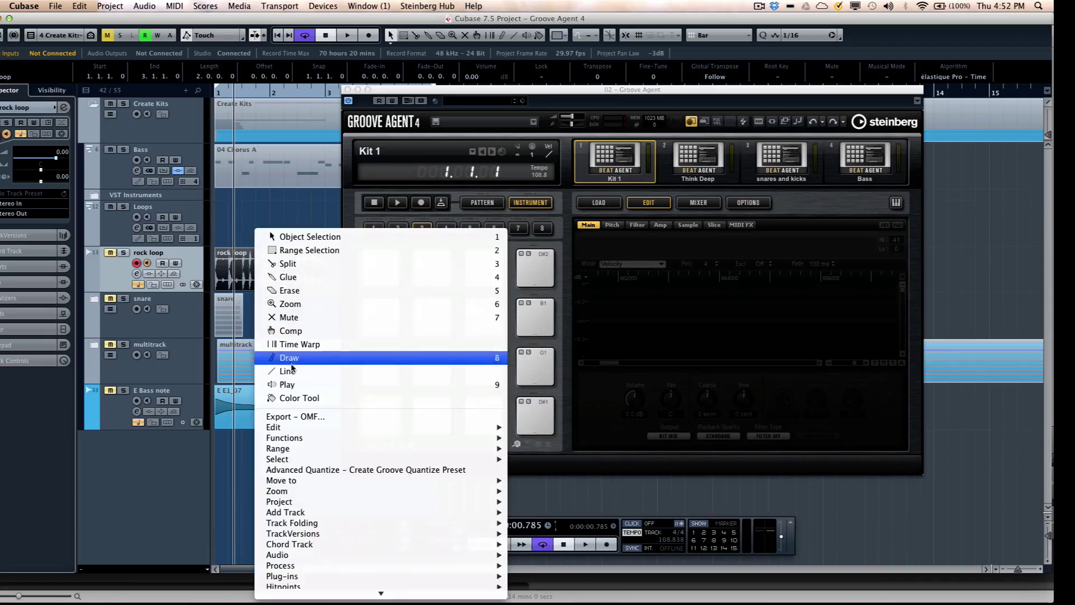
pyautogui.click(287, 384)
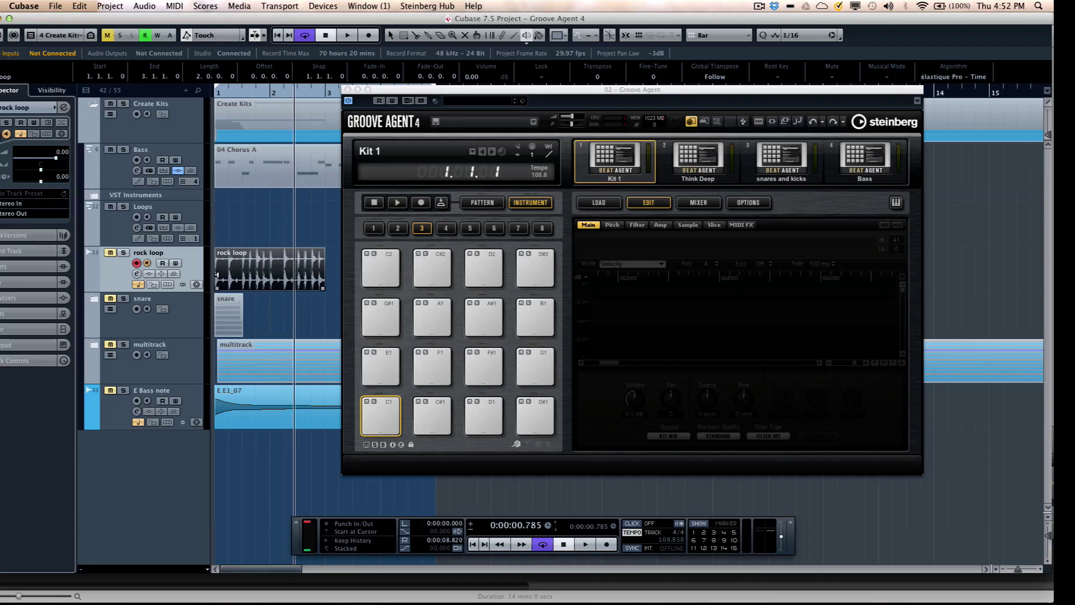
pyautogui.rightClick(238, 261)
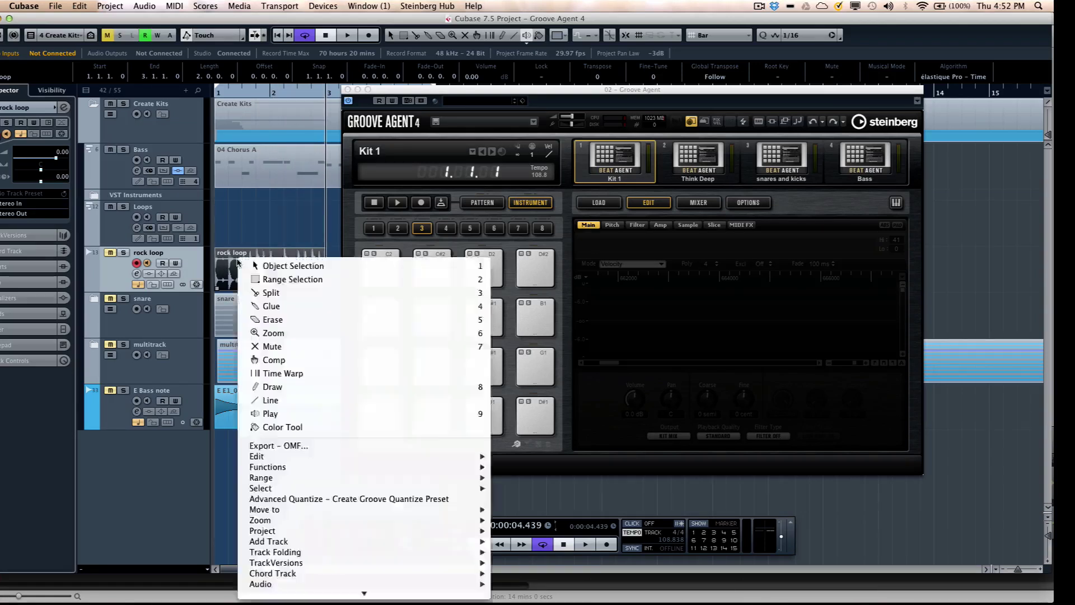
pyautogui.click(249, 266)
pyautogui.moveTo(259, 289); pyautogui.dragTo(381, 407)
pyautogui.click(381, 407)
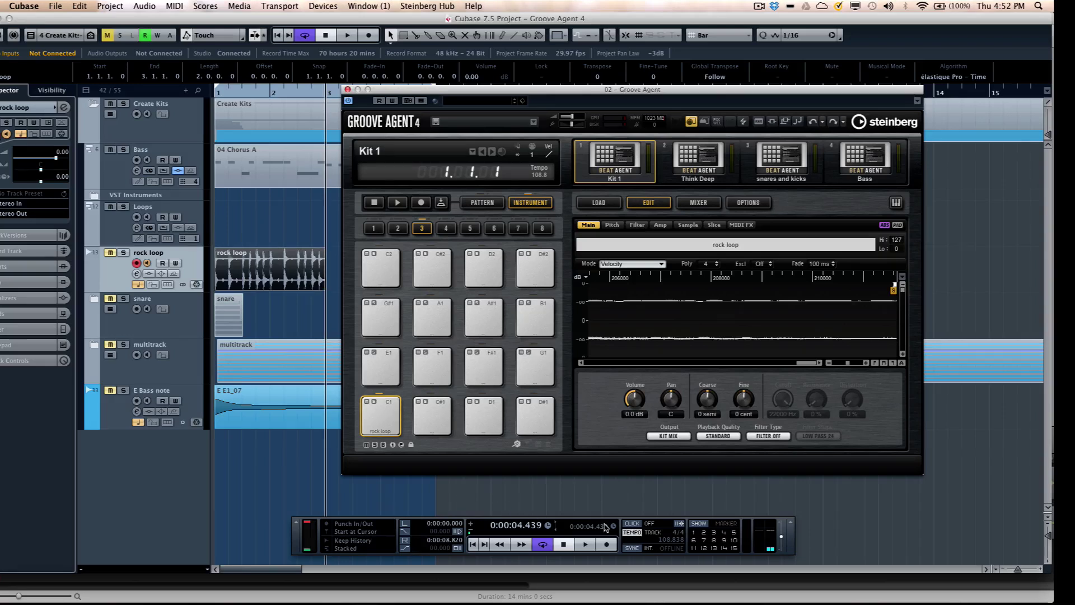
pyautogui.click(633, 532)
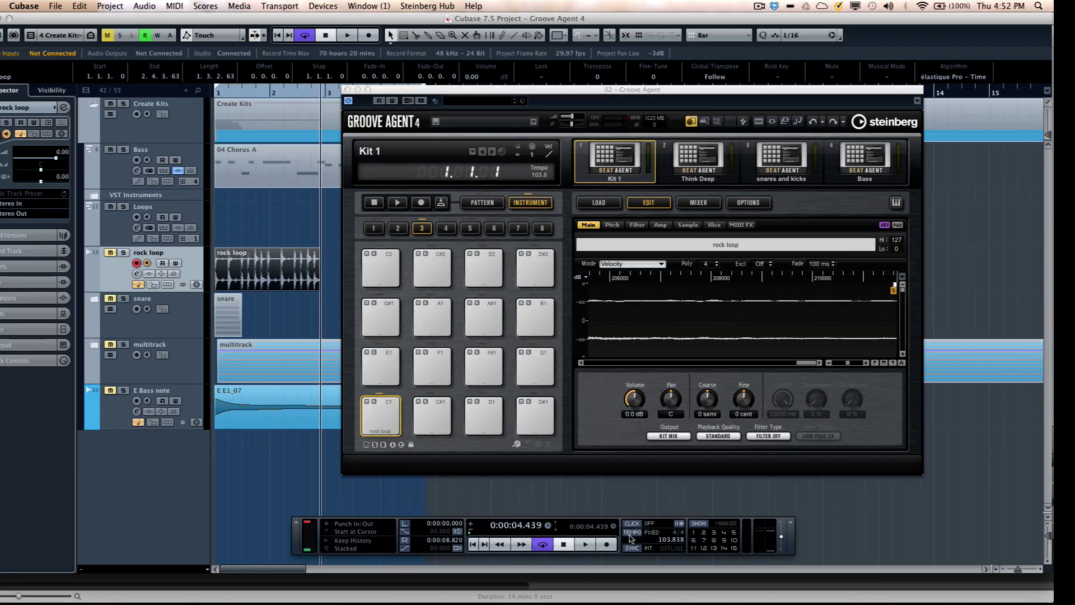
pyautogui.doubleClick(666, 540)
pyautogui.write('144')
pyautogui.press('Return')
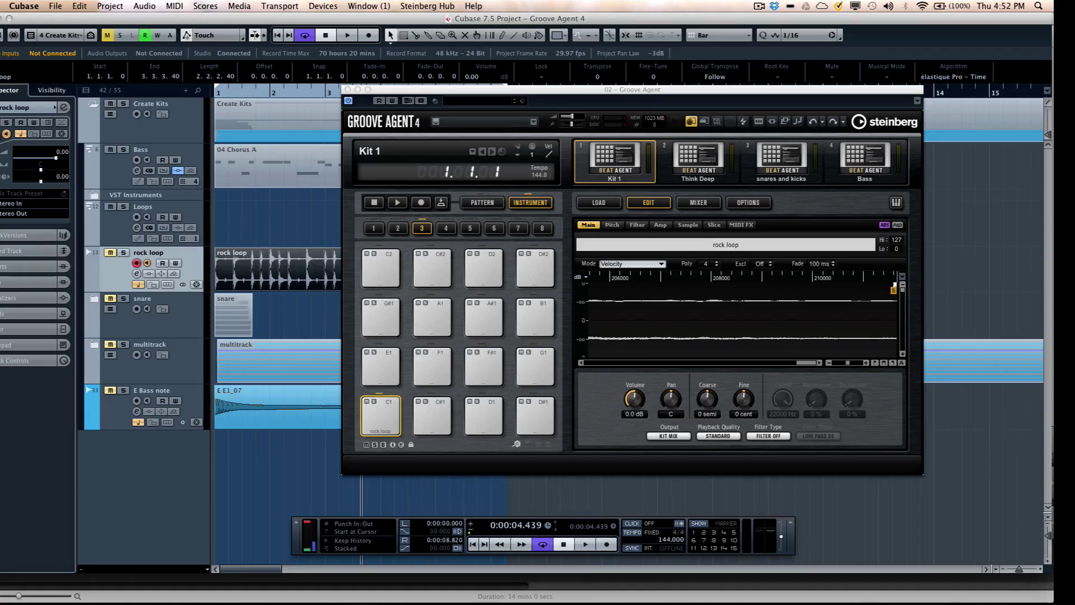
pyautogui.click(386, 409)
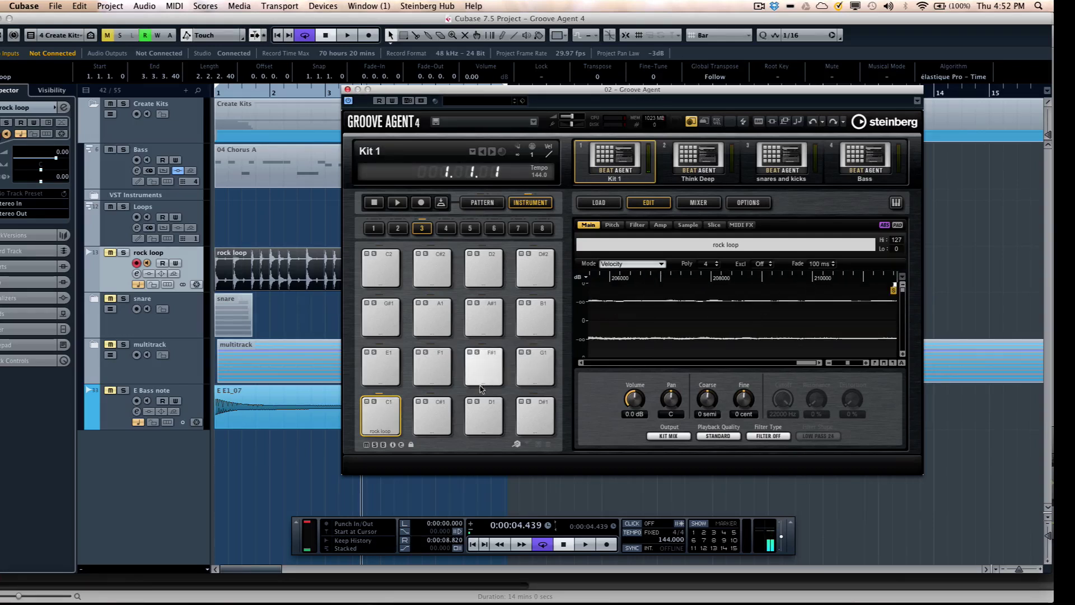
# - Set pad C1's loop to AudioWarp Music with Sync to Tempo, audition it, and switch the tempo from Fixed to Track
pyautogui.click(688, 224)
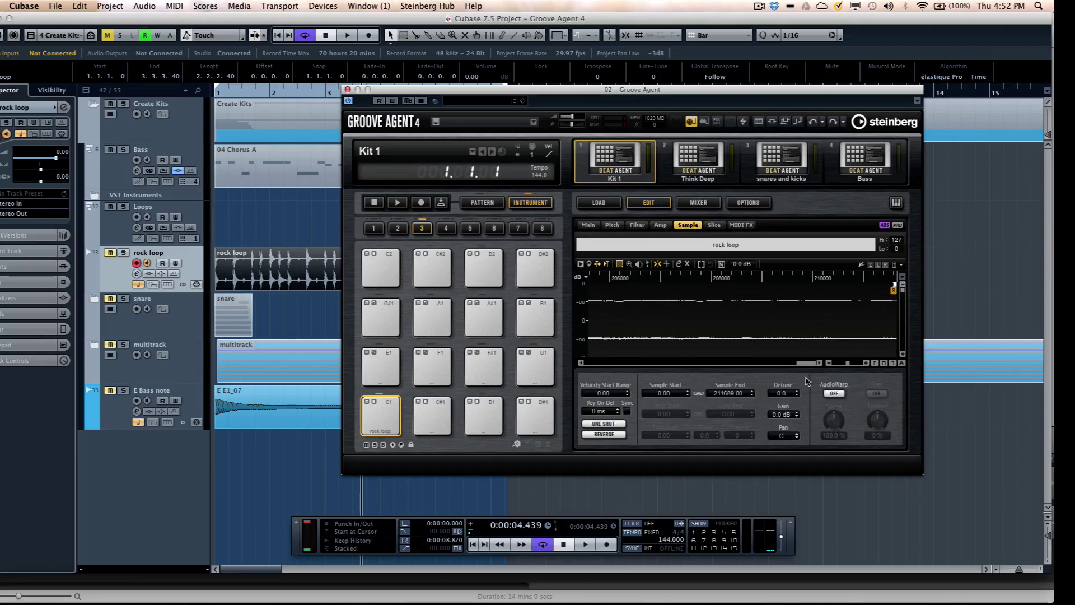
pyautogui.click(839, 394)
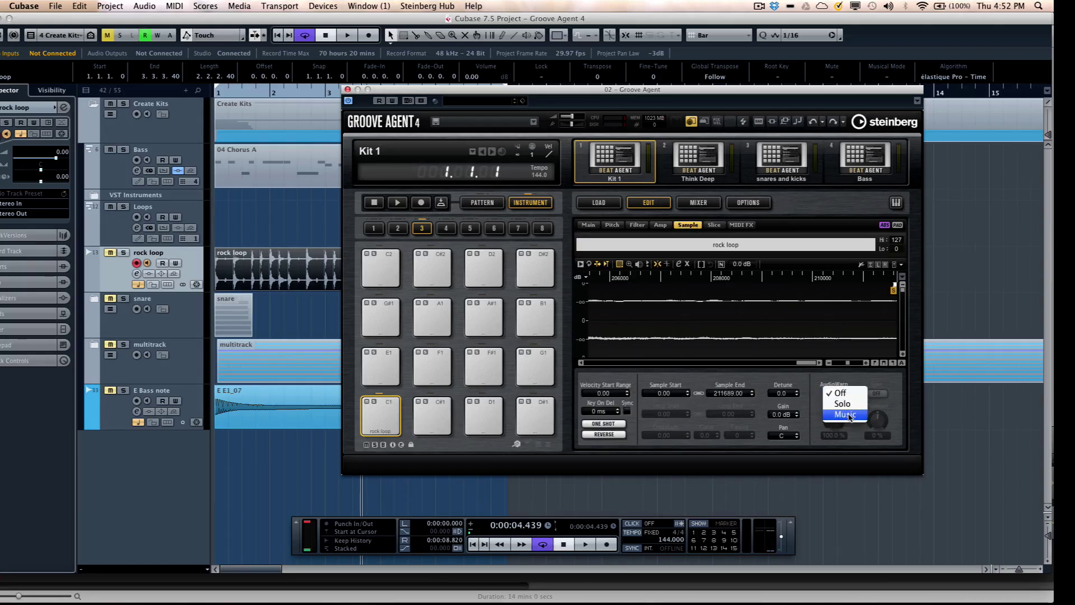
pyautogui.click(845, 414)
pyautogui.click(877, 394)
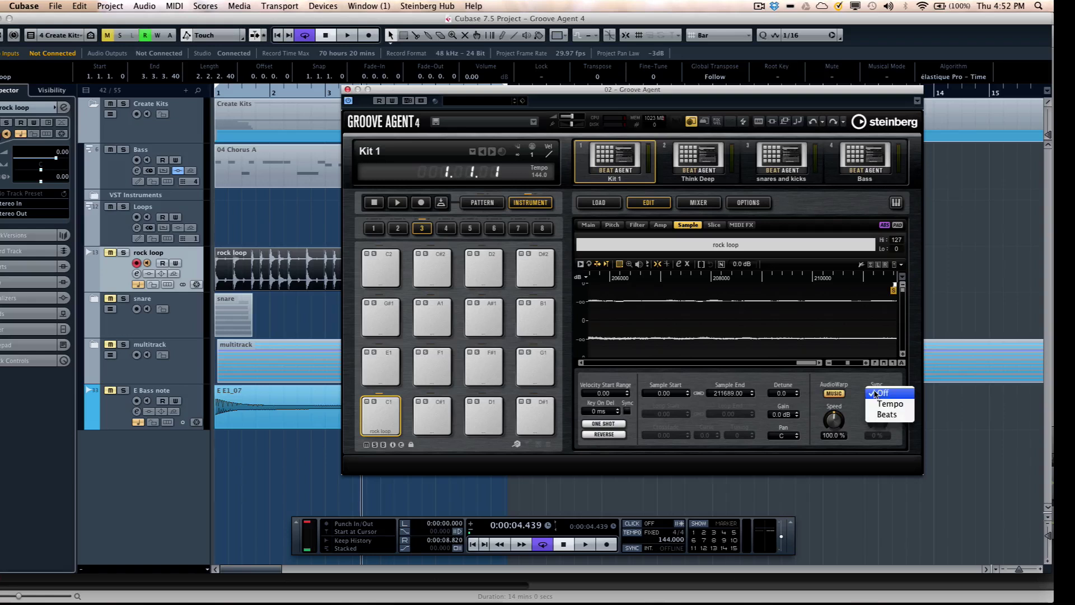
pyautogui.click(884, 404)
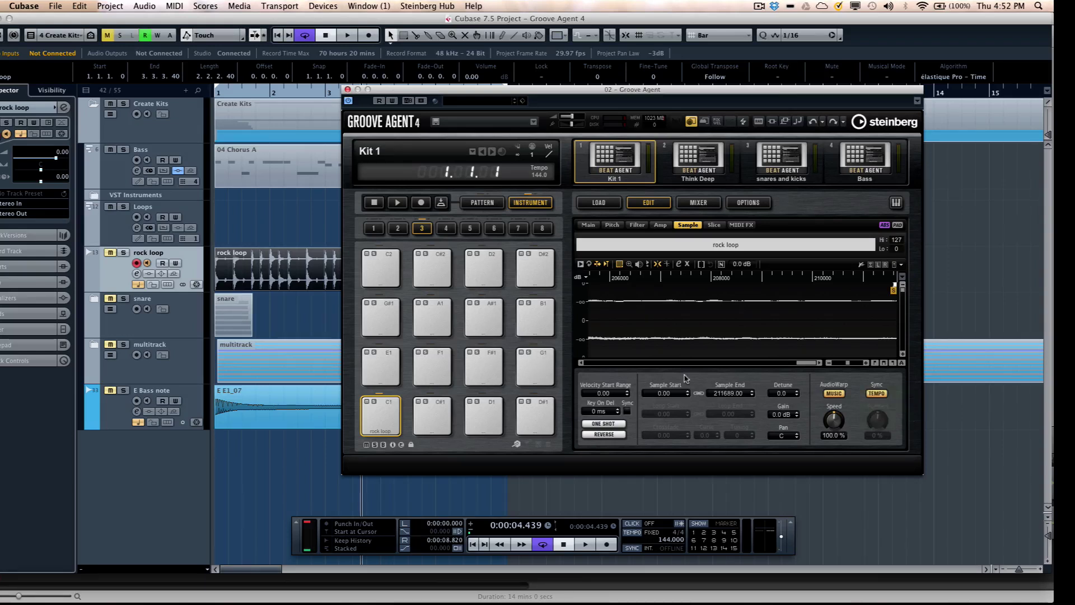
pyautogui.click(391, 410)
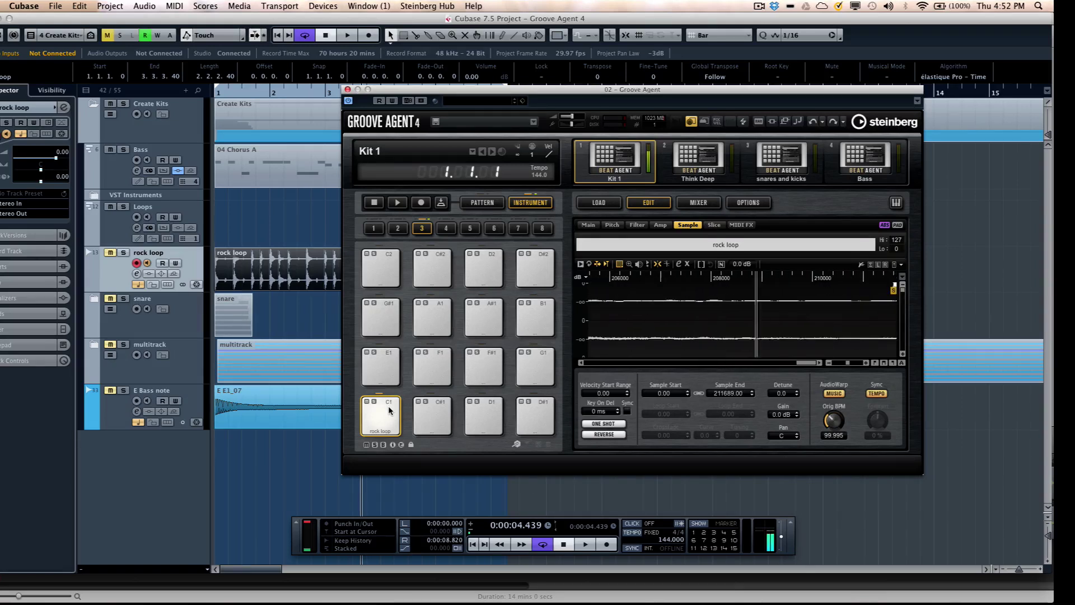
pyautogui.click(636, 535)
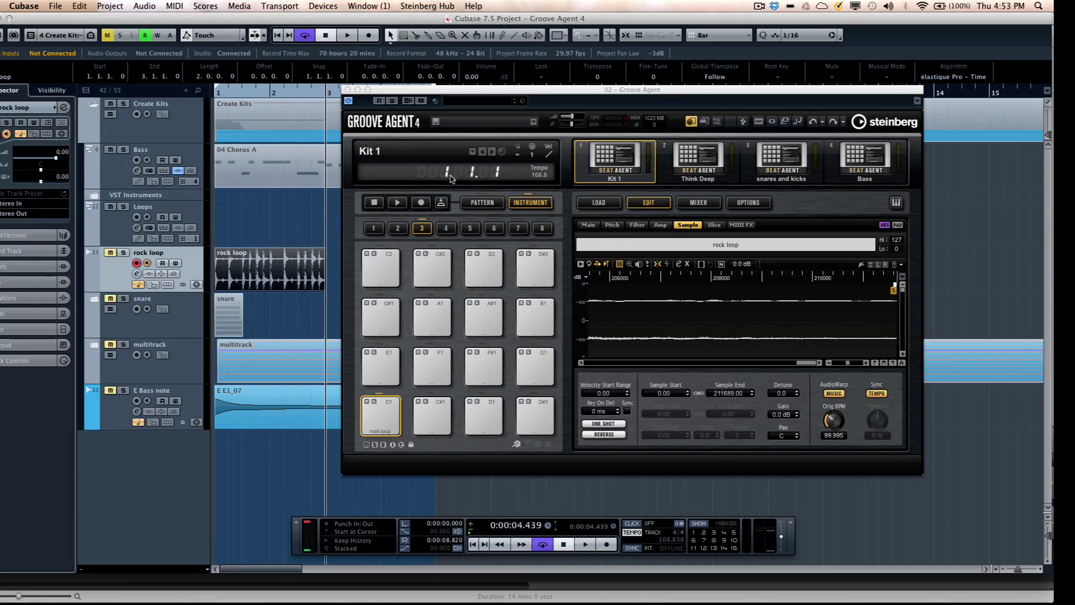
# - Audition the rock loop at the new tempo, then cut it into slices with Create Slices
pyautogui.click(394, 410)
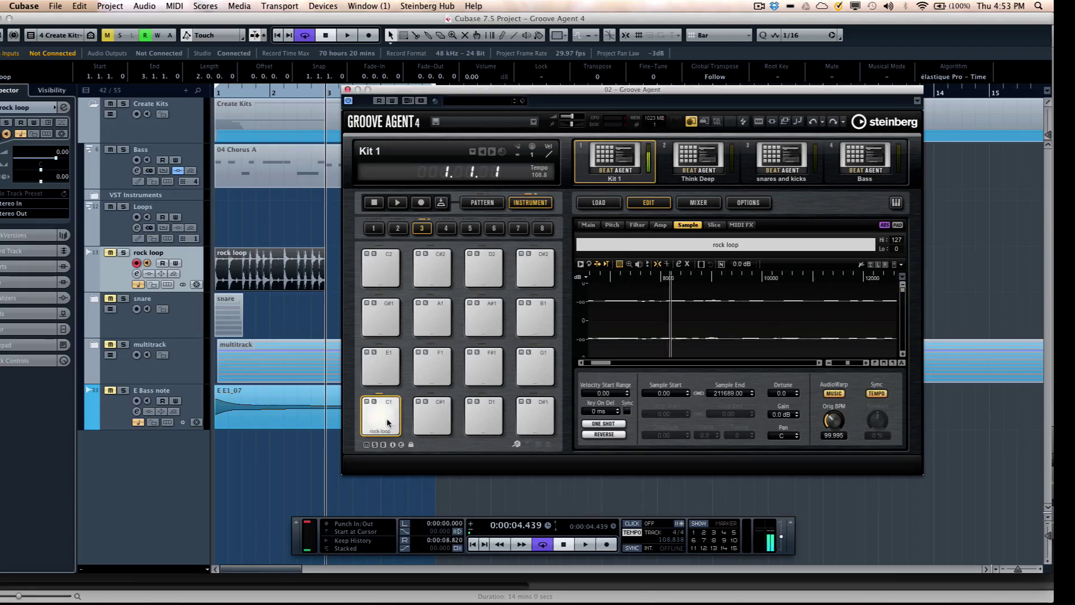
pyautogui.click(392, 416)
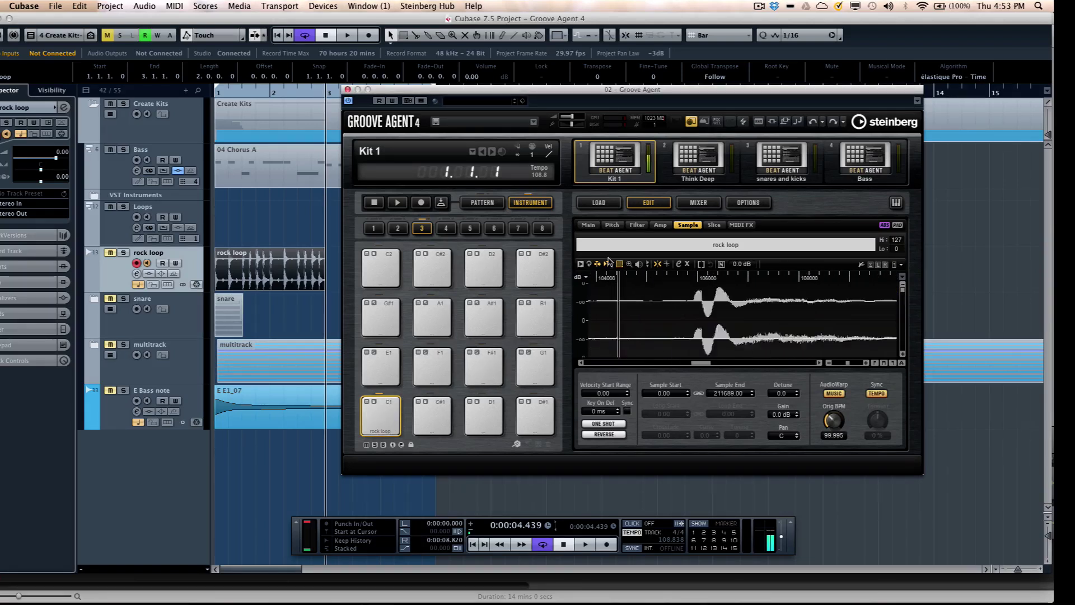
pyautogui.click(714, 225)
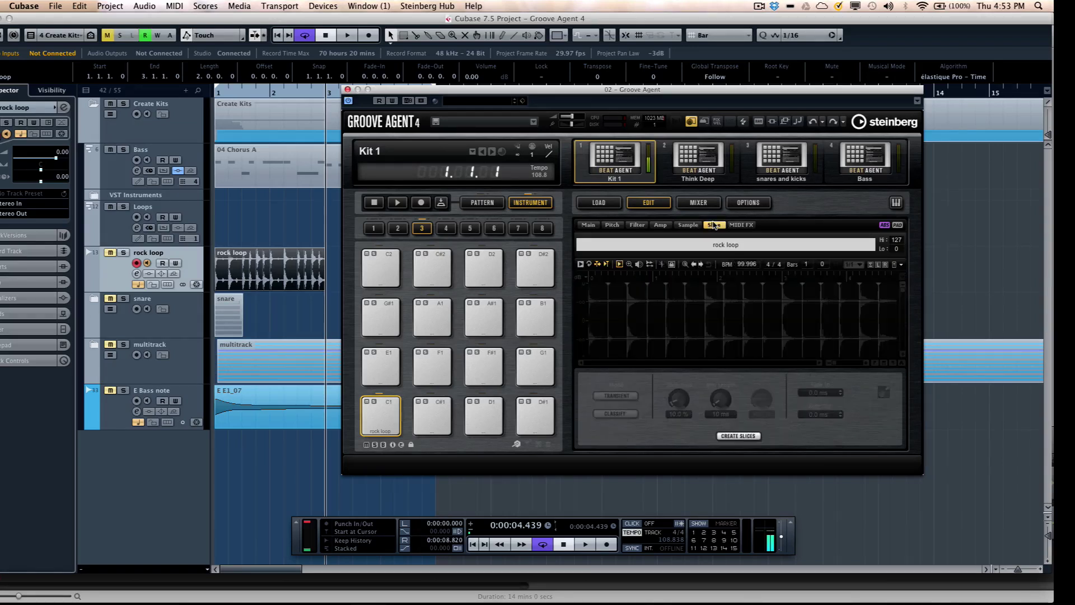
pyautogui.click(738, 436)
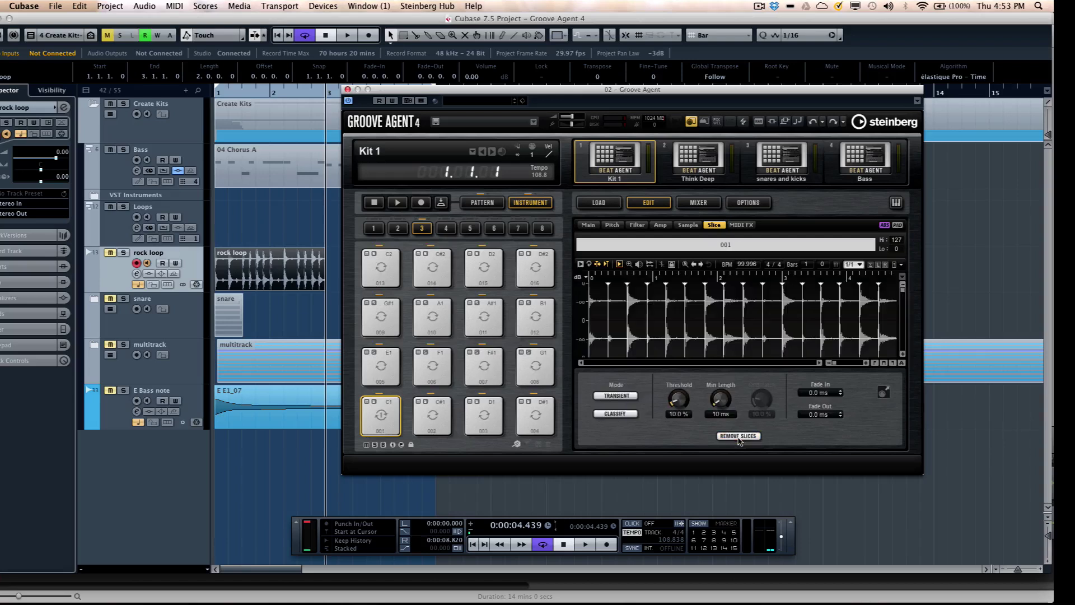
# - Audition slices 001 to 015 on pads C1 through D2 in turn
pyautogui.click(384, 415)
pyautogui.click(432, 416)
pyautogui.click(484, 416)
pyautogui.click(535, 415)
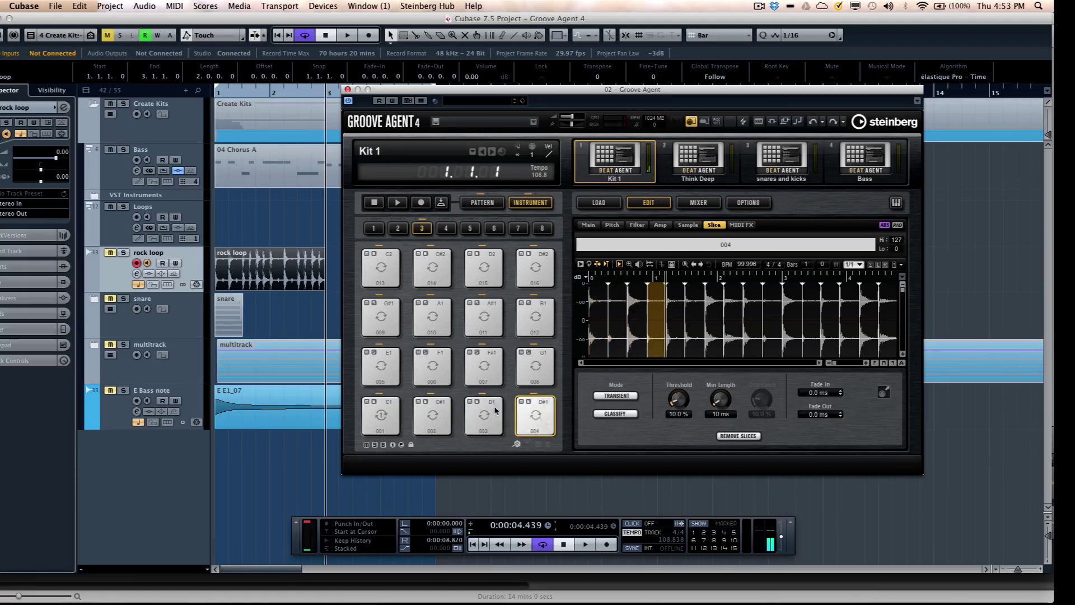
pyautogui.click(382, 368)
pyautogui.click(437, 374)
pyautogui.click(484, 367)
pyautogui.click(534, 367)
pyautogui.click(391, 318)
pyautogui.click(432, 317)
pyautogui.click(484, 316)
pyautogui.click(534, 317)
pyautogui.click(381, 268)
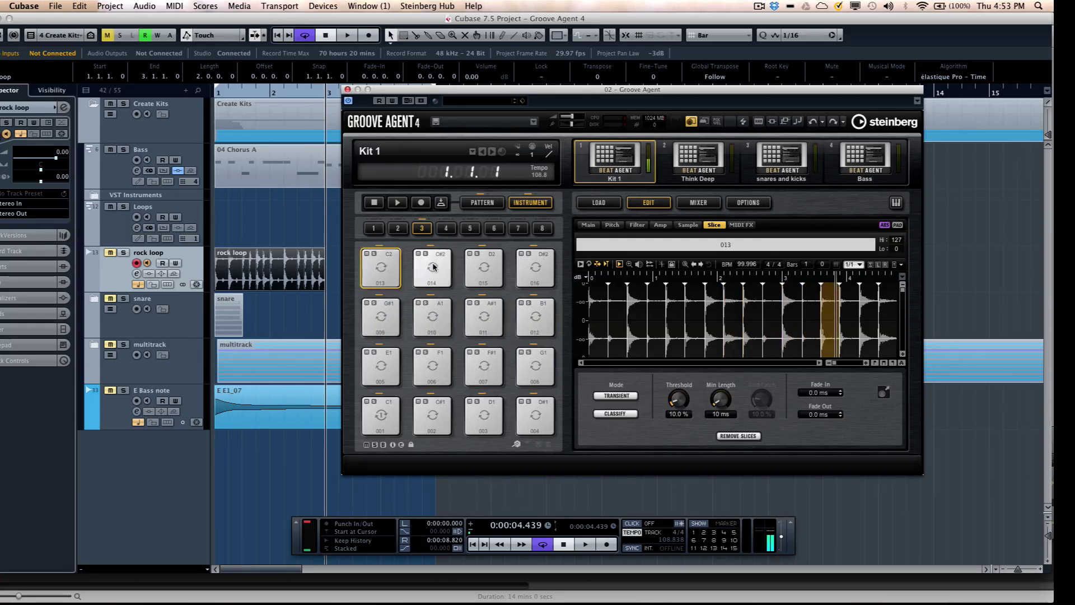
pyautogui.click(432, 267)
pyautogui.click(484, 268)
pyautogui.click(525, 270)
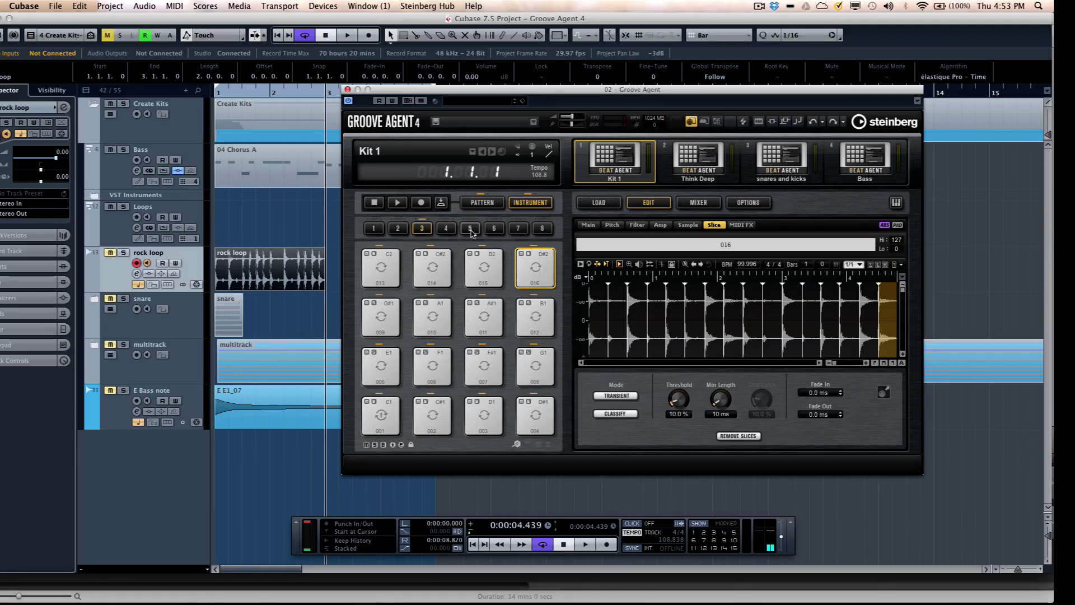
pyautogui.click(482, 202)
pyautogui.click(376, 413)
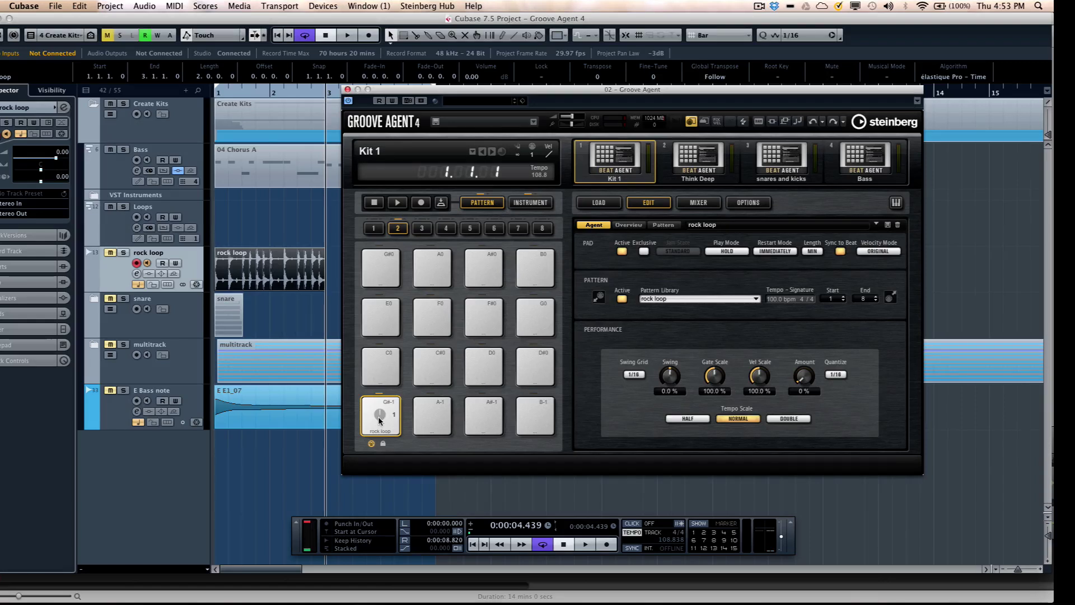
pyautogui.click(379, 418)
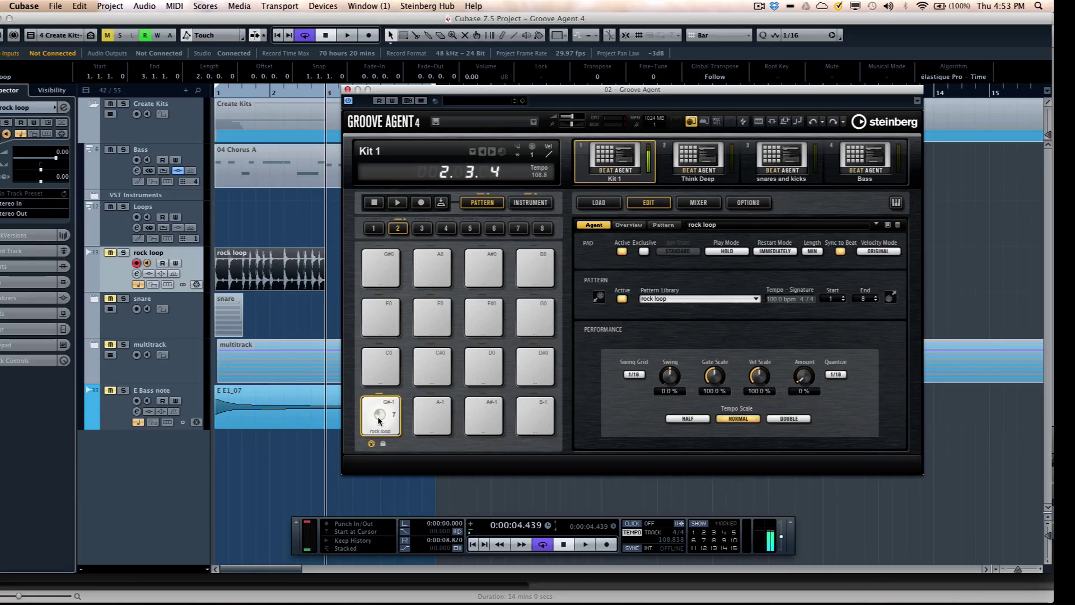
pyautogui.moveTo(379, 420); pyautogui.dragTo(378, 415)
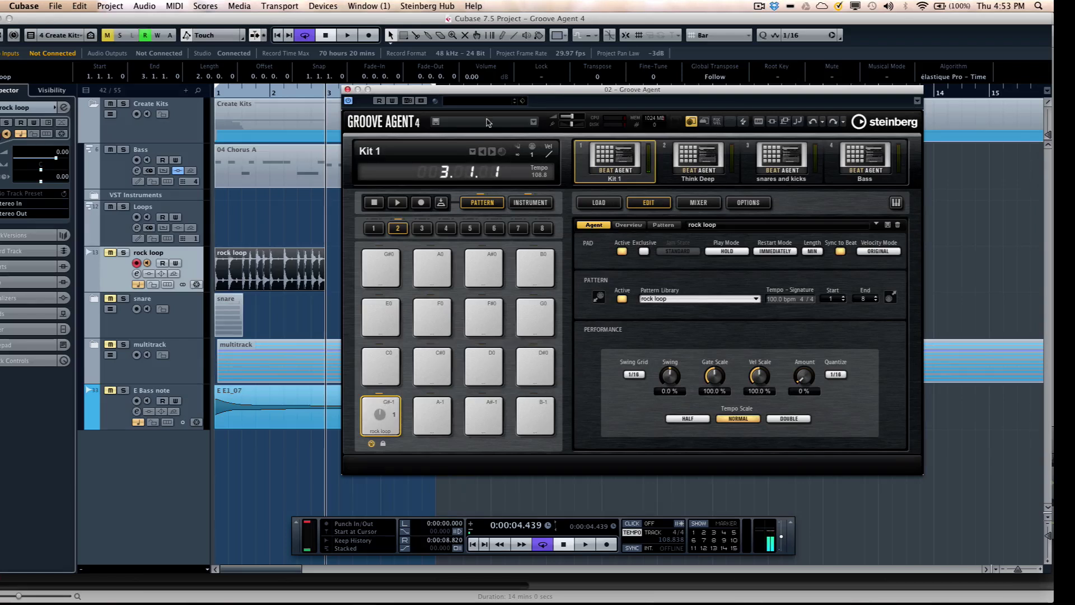
pyautogui.moveTo(459, 91); pyautogui.dragTo(536, 90)
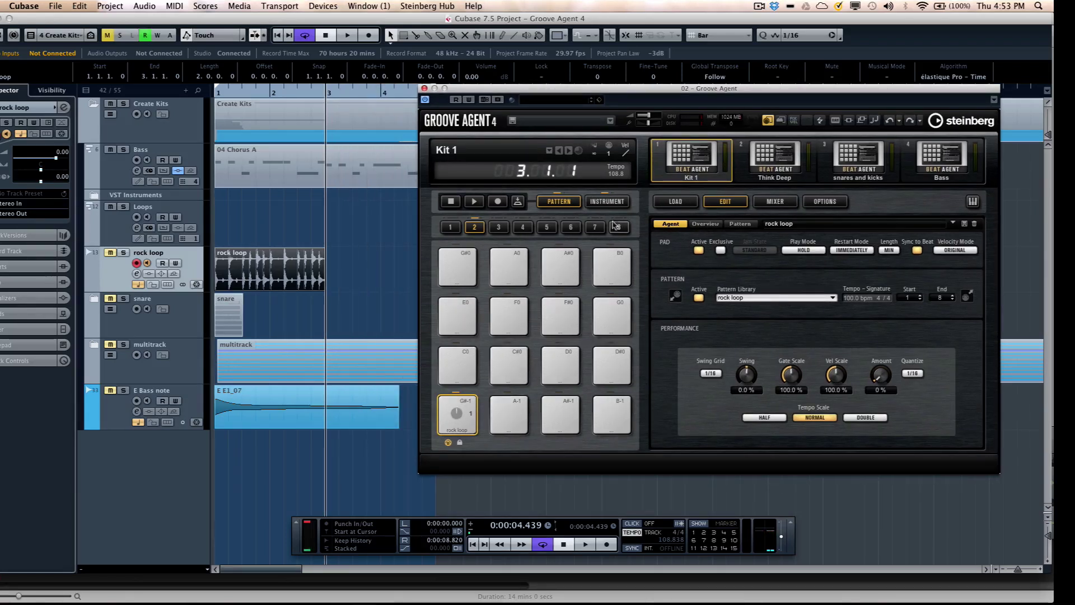
# - Classify the slices, then audition the 001 Kick, 002/004 Hihat and 003/007/011 Snare pads
pyautogui.click(607, 201)
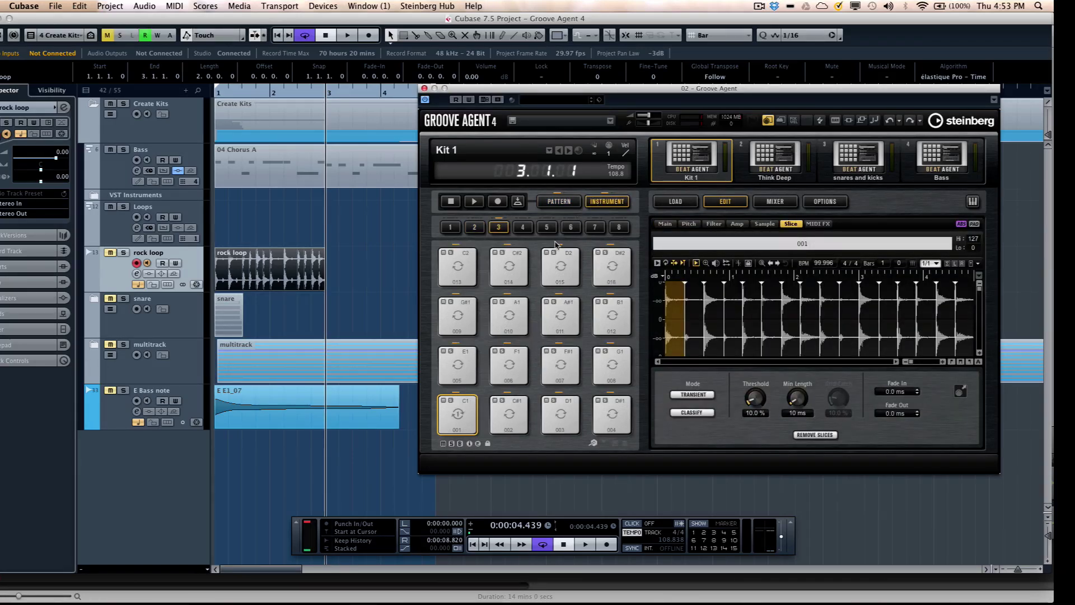
pyautogui.click(691, 412)
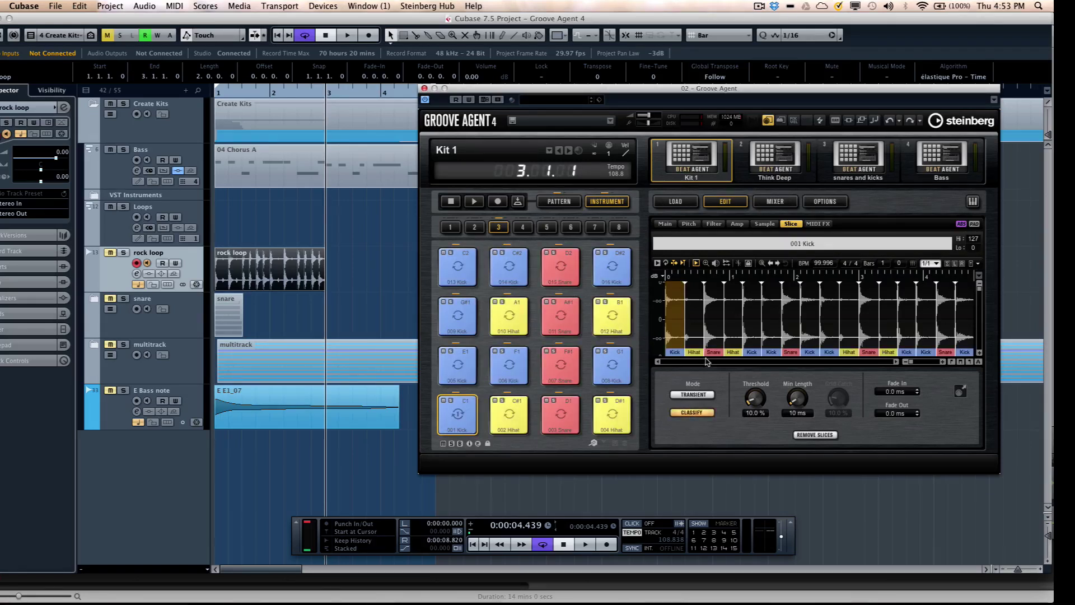
pyautogui.click(473, 417)
pyautogui.click(509, 414)
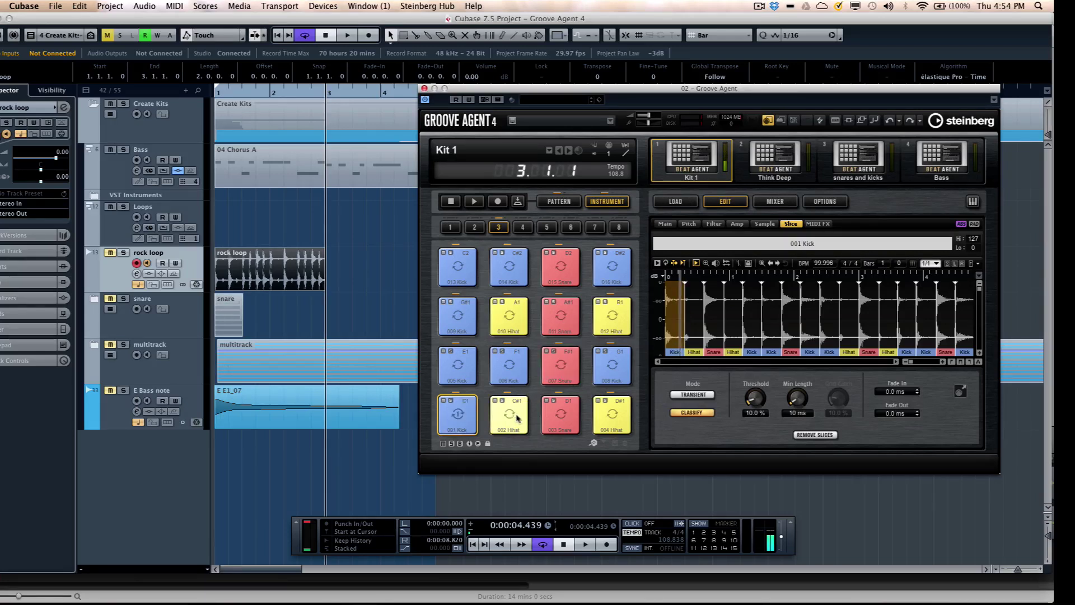
pyautogui.click(608, 417)
pyautogui.click(561, 415)
pyautogui.click(561, 365)
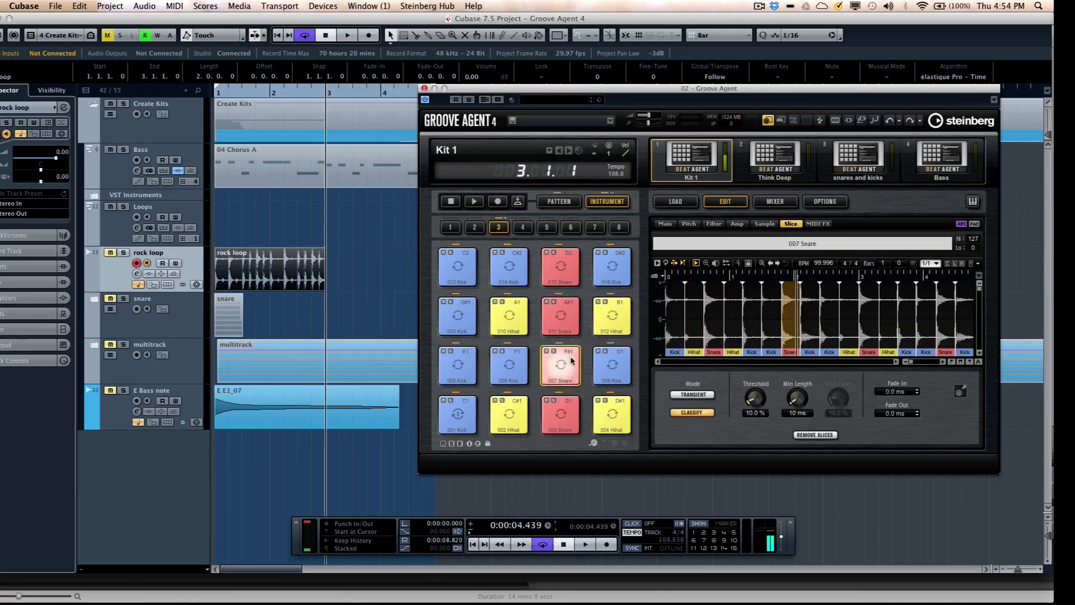
pyautogui.click(572, 328)
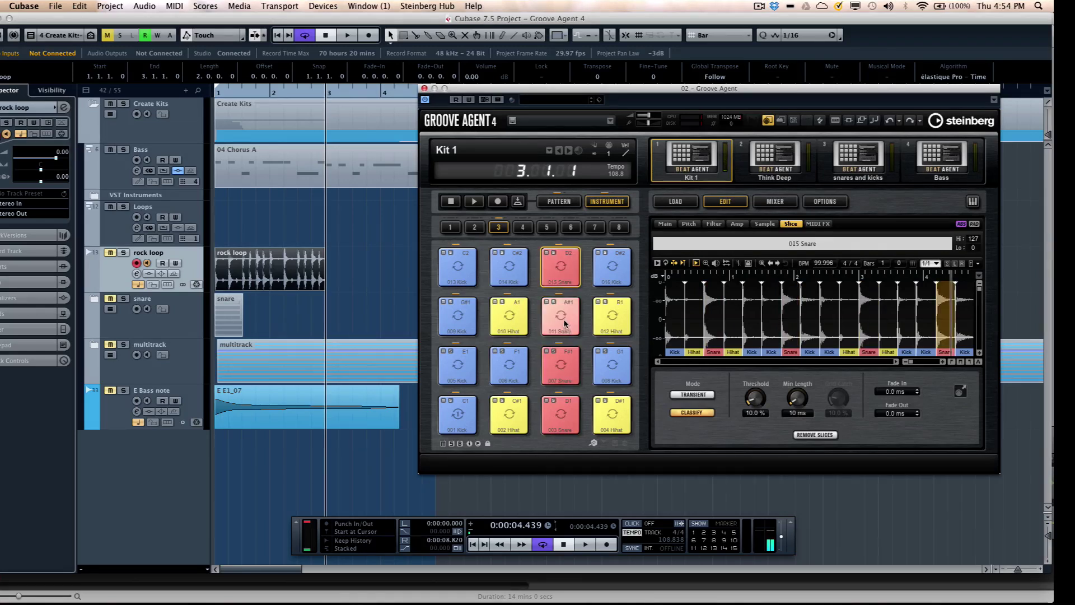
pyautogui.click(561, 365)
pyautogui.click(560, 414)
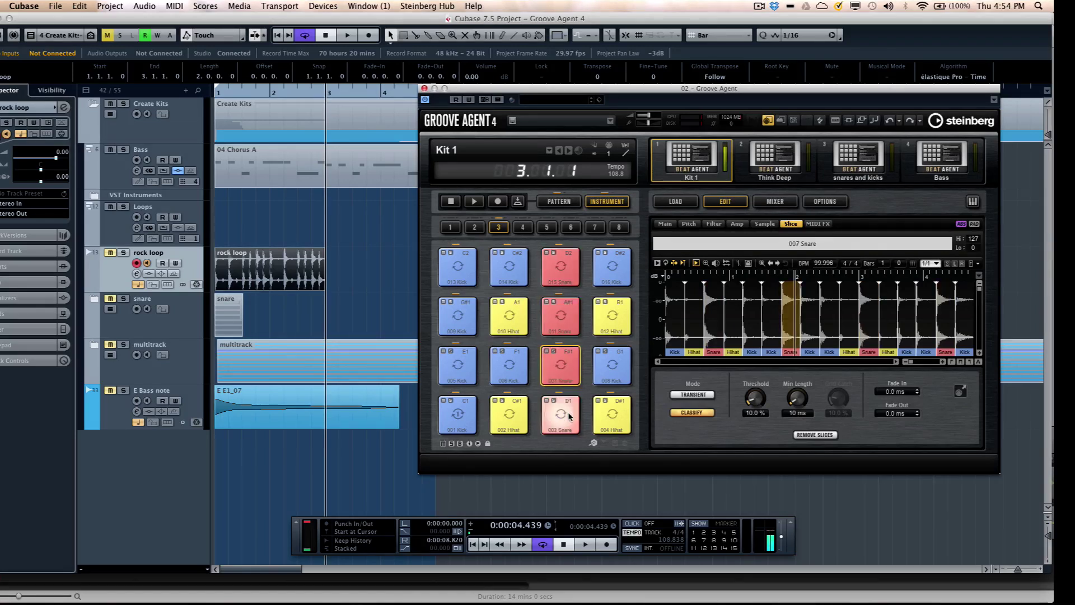
pyautogui.click(517, 415)
pyautogui.click(457, 415)
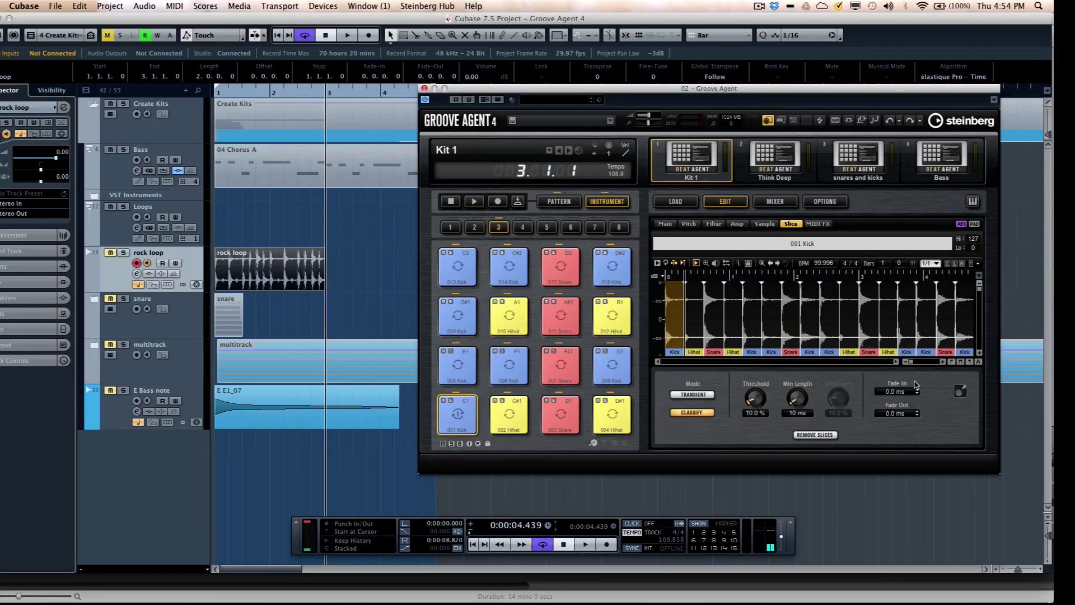
# - Place the slice MIDI pattern on the Loops track and play the arrangement briefly
pyautogui.moveTo(961, 393); pyautogui.dragTo(334, 238)
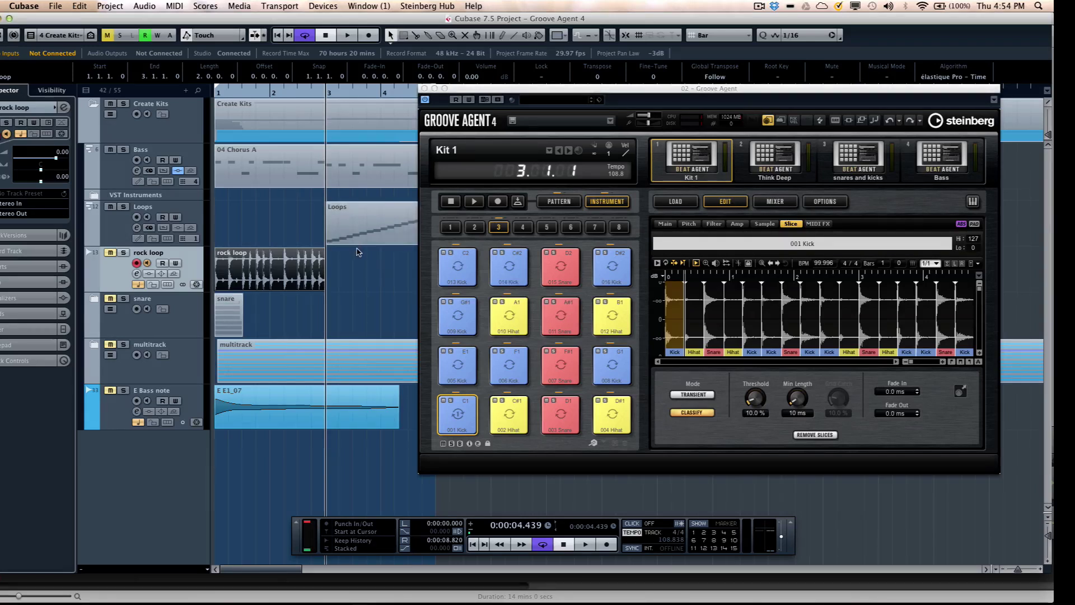
pyautogui.click(368, 226)
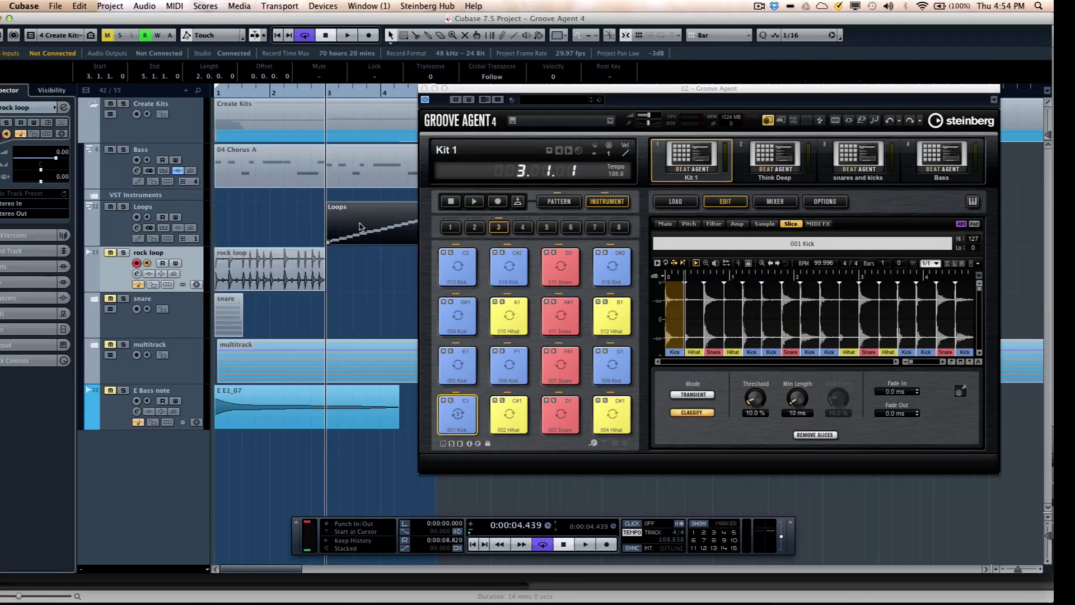
pyautogui.press('Down')
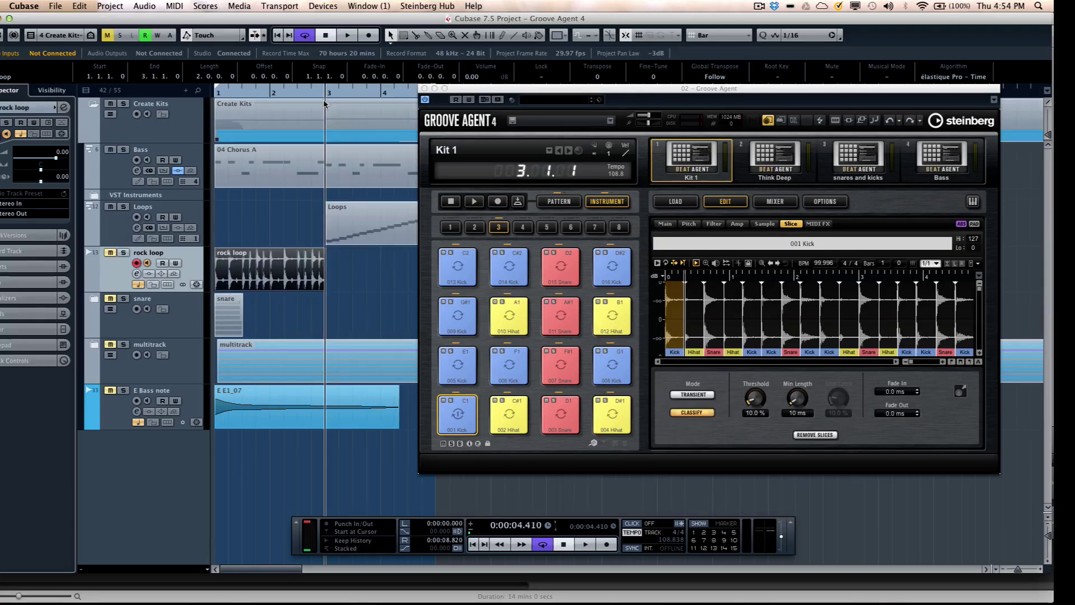
pyautogui.press('space')
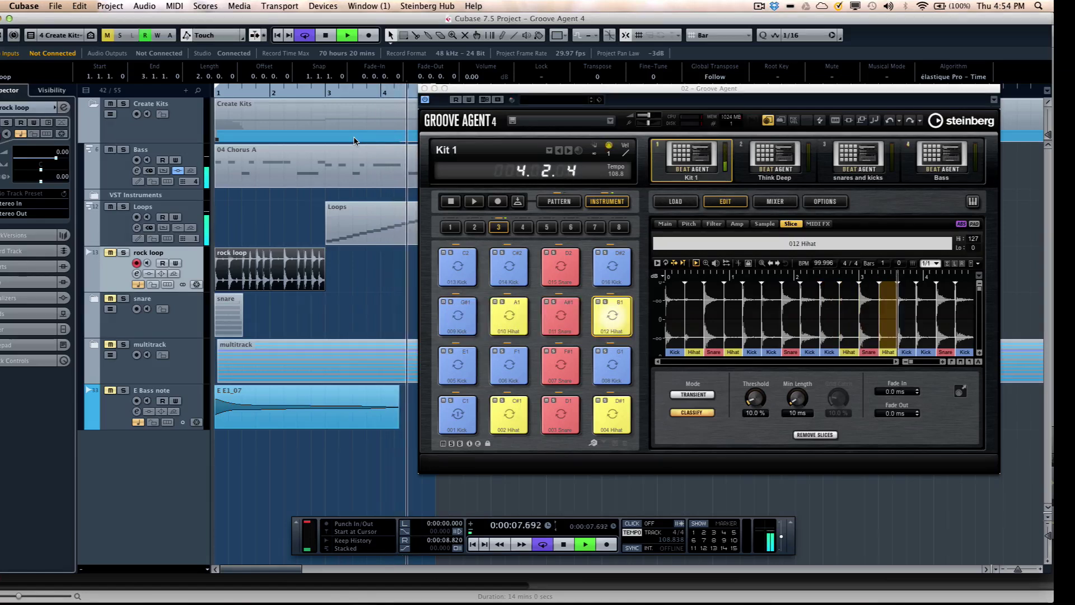
pyautogui.press('space')
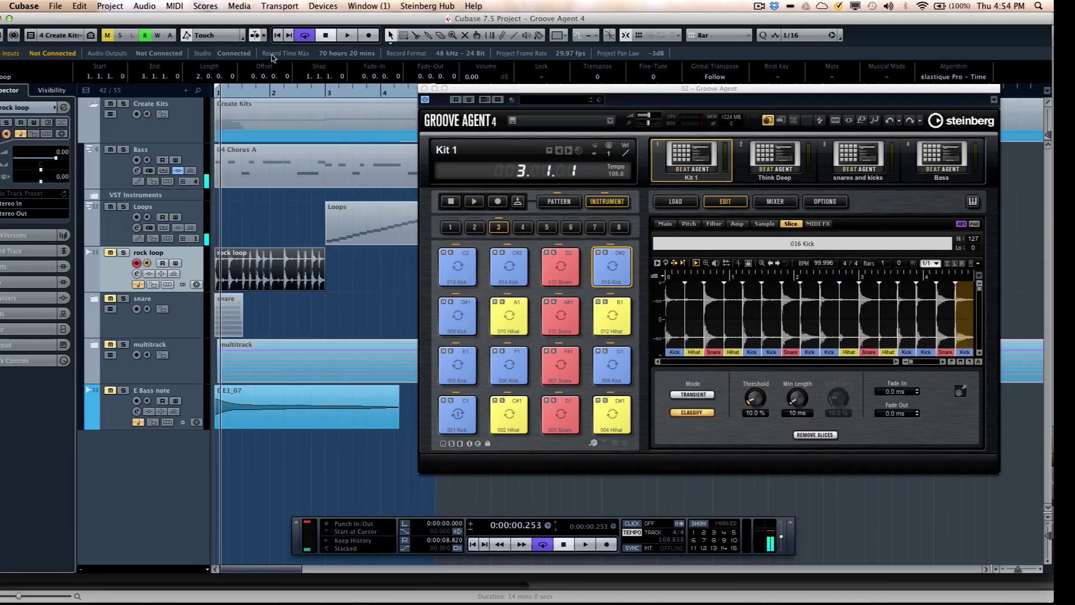
# - Play from bar 2 with the rock loop track unmuted, then stop and select the Loops part
pyautogui.click(272, 94)
pyautogui.press('g')
pyautogui.press('g')
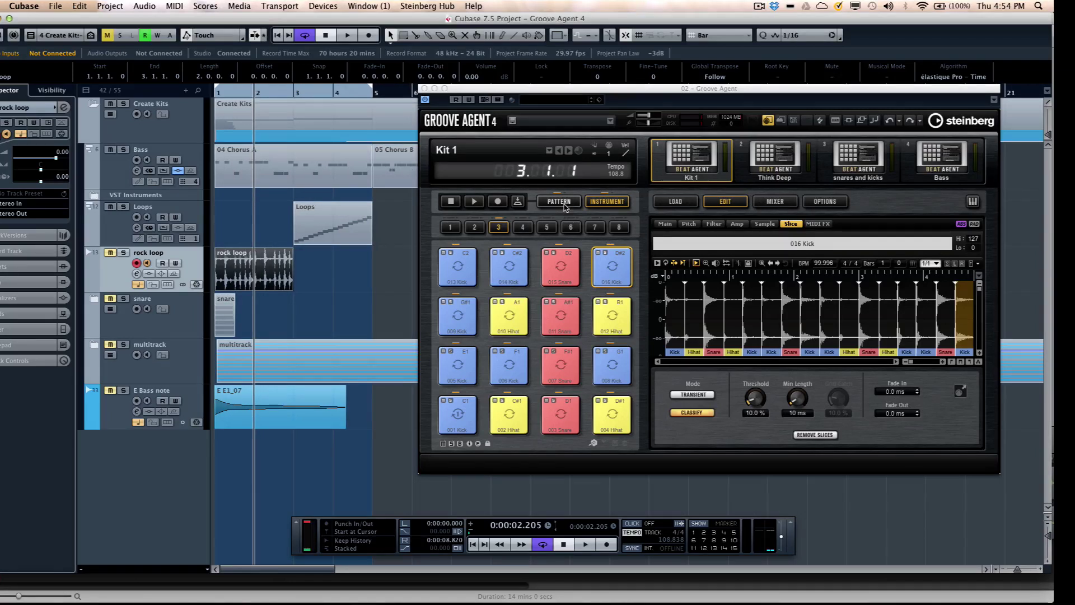
pyautogui.press('space')
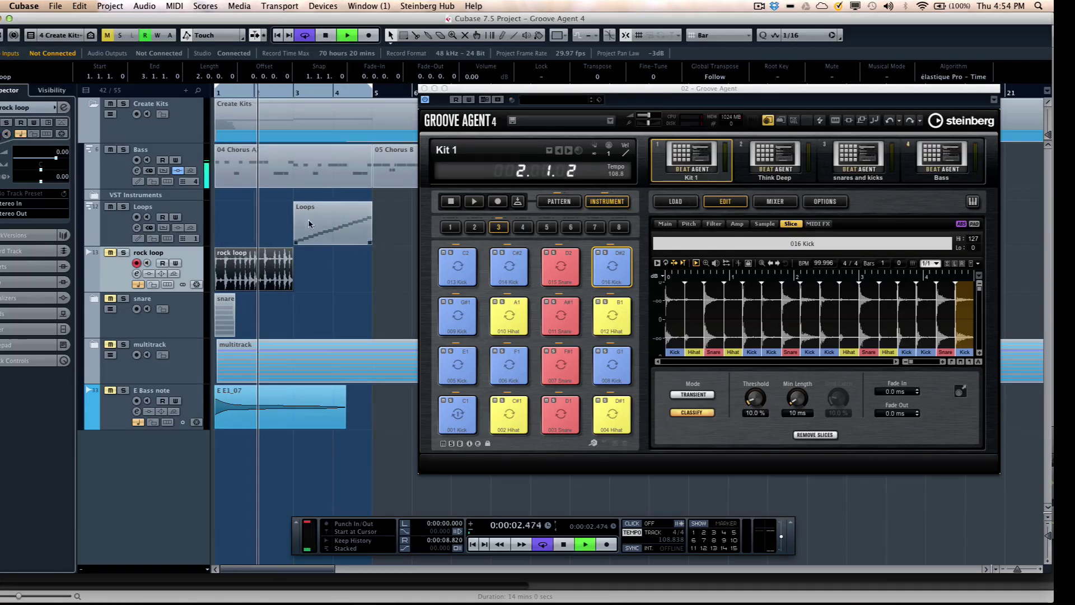
pyautogui.click(111, 253)
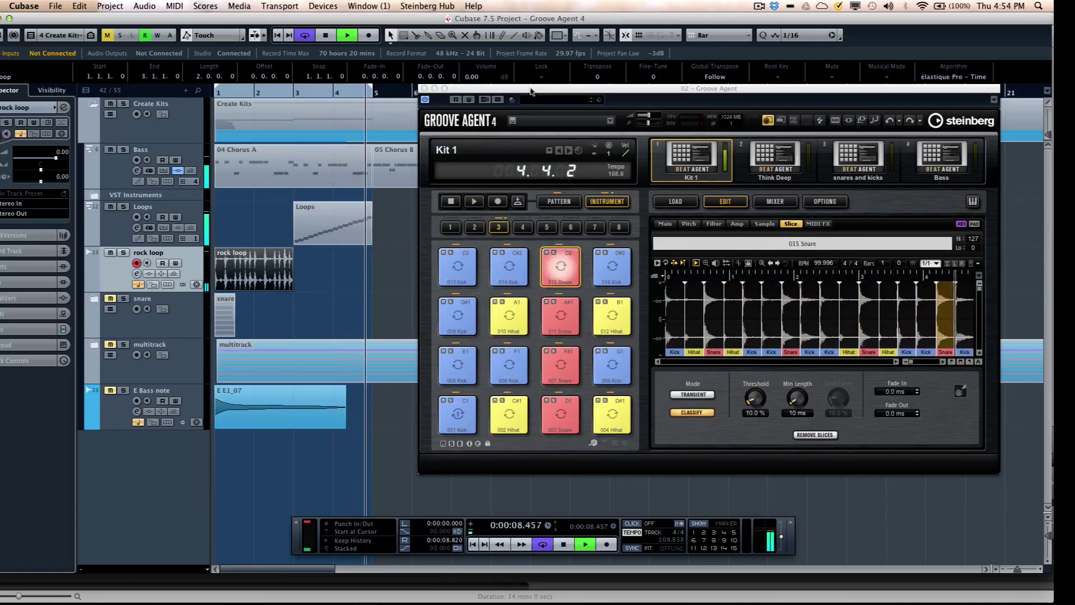
pyautogui.press('space')
pyautogui.moveTo(689, 88); pyautogui.dragTo(703, 101)
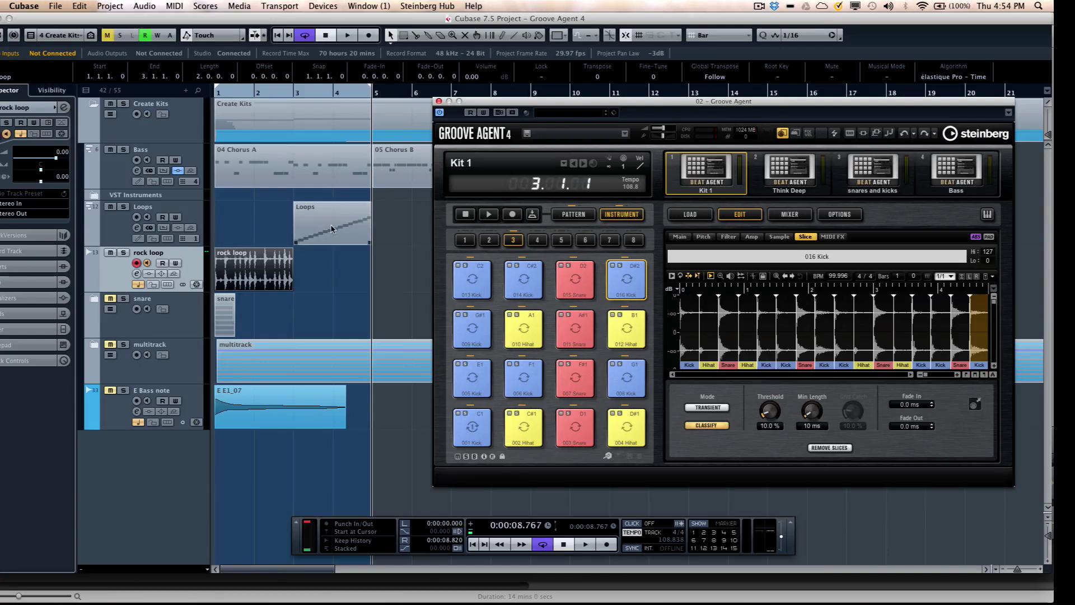
pyautogui.click(306, 228)
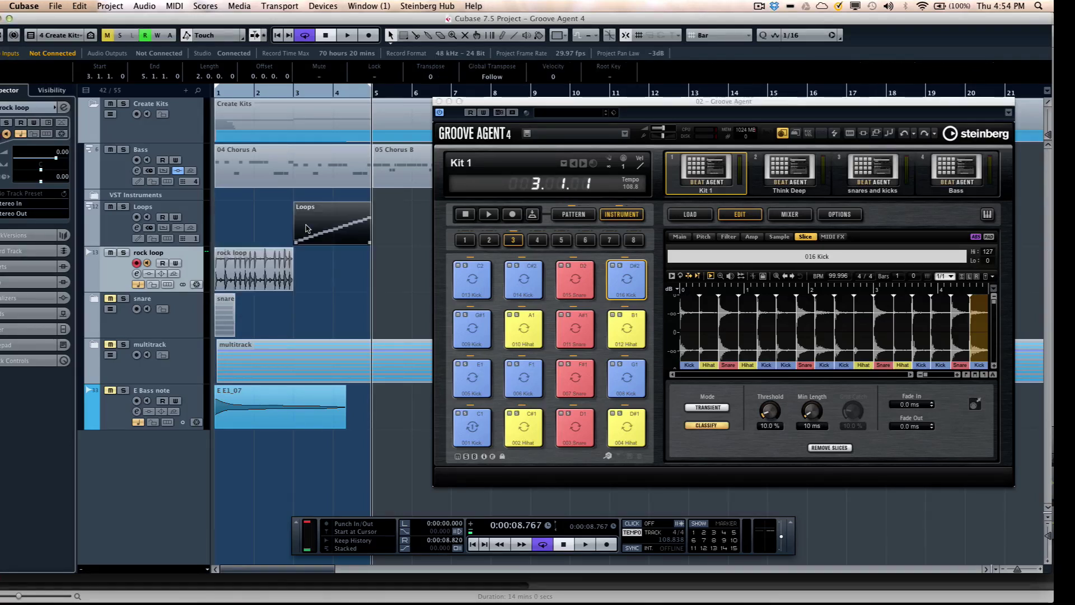
# - Duplicate the Loops part and open the copy in the Key Editor with the selection tool
pyautogui.press('super+d')
pyautogui.moveTo(480, 115); pyautogui.dragTo(563, 122)
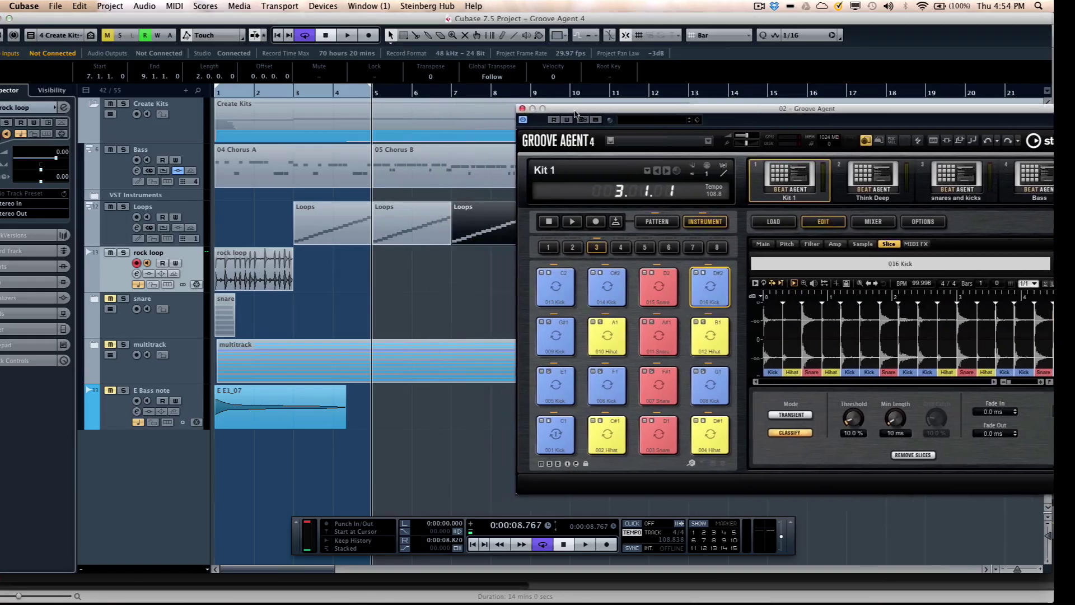
pyautogui.doubleClick(385, 241)
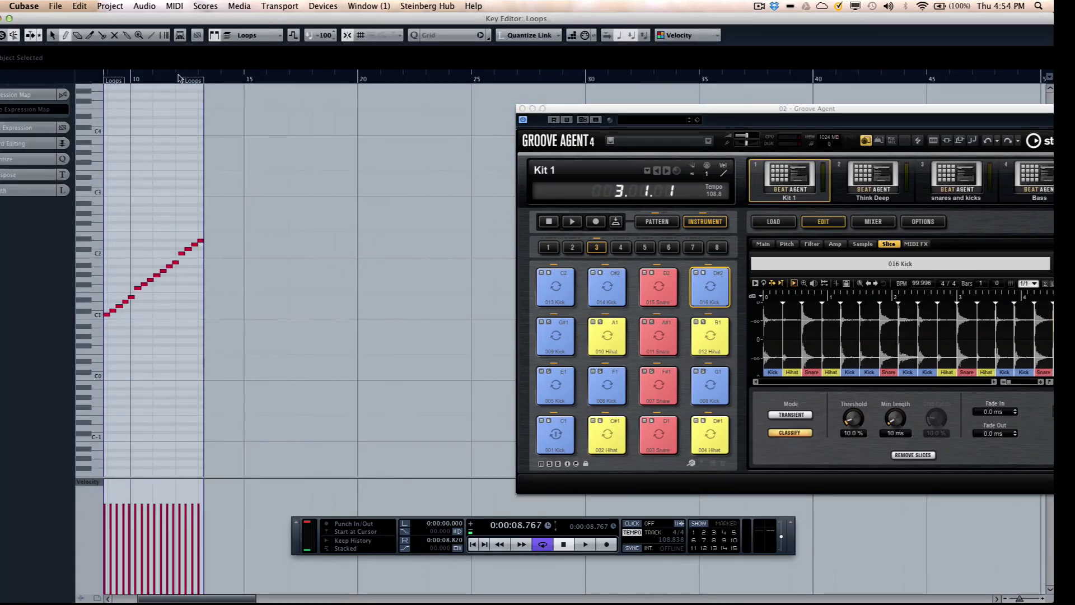
pyautogui.moveTo(177, 78); pyautogui.dragTo(144, 216)
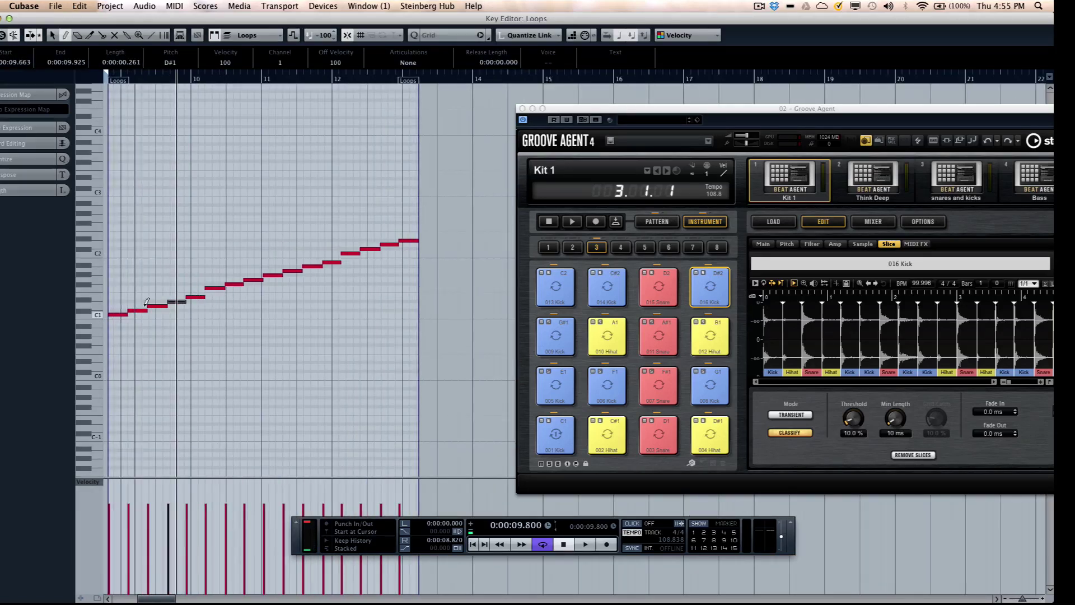
pyautogui.rightClick(114, 308)
pyautogui.click(121, 310)
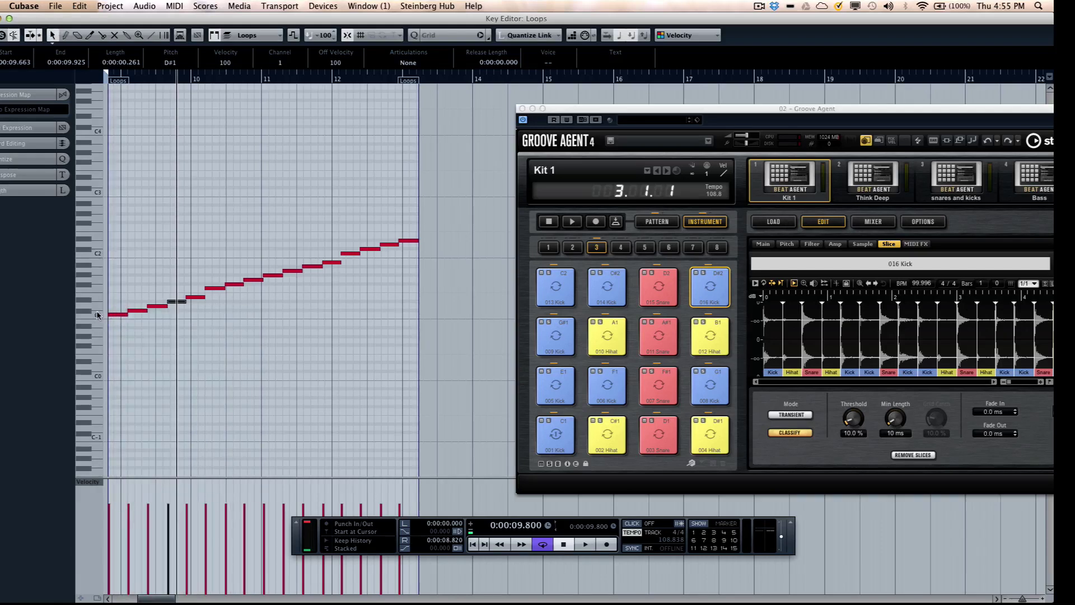
# - Transpose the copy's notes, e.g. C1 to D1 and D#2 to C2, then close the editor and play
pyautogui.click(116, 314)
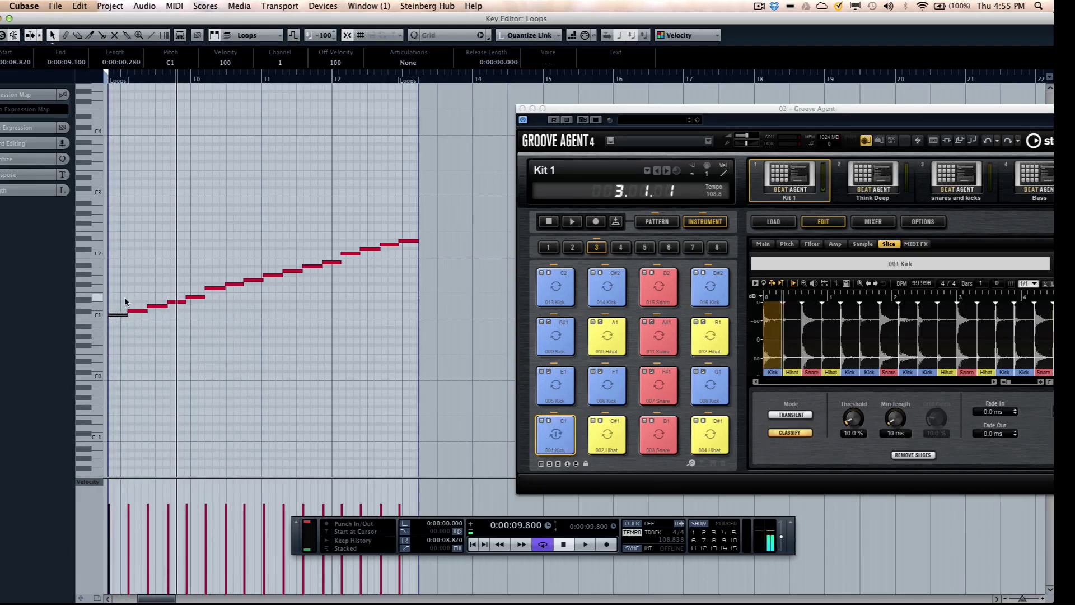
pyautogui.press('Up')
pyautogui.press('Up')
pyautogui.press('Right')
pyautogui.press('Right')
pyautogui.press('Down')
pyautogui.press('Down')
pyautogui.press('Right')
pyautogui.press('Right')
pyautogui.press('Right')
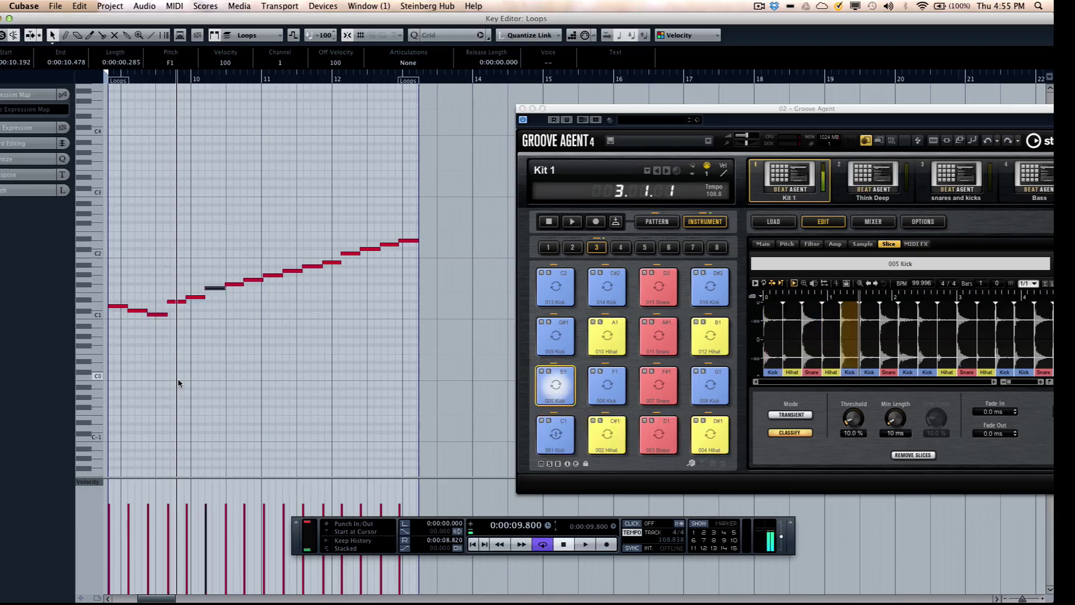
pyautogui.press('Down')
pyautogui.press('Down')
pyautogui.press('Right')
pyautogui.press('Right')
pyautogui.press('Right')
pyautogui.press('Down')
pyautogui.press('Right')
pyautogui.press('Right')
pyautogui.press('Down')
pyautogui.press('Right')
pyautogui.press('Down')
pyautogui.press('Right')
pyautogui.press('Right')
pyautogui.press('Down')
pyautogui.press('Down')
pyautogui.press('Down')
pyautogui.press('Right')
pyautogui.press('Right')
pyautogui.press('Down')
pyautogui.press('Down')
pyautogui.press('Down')
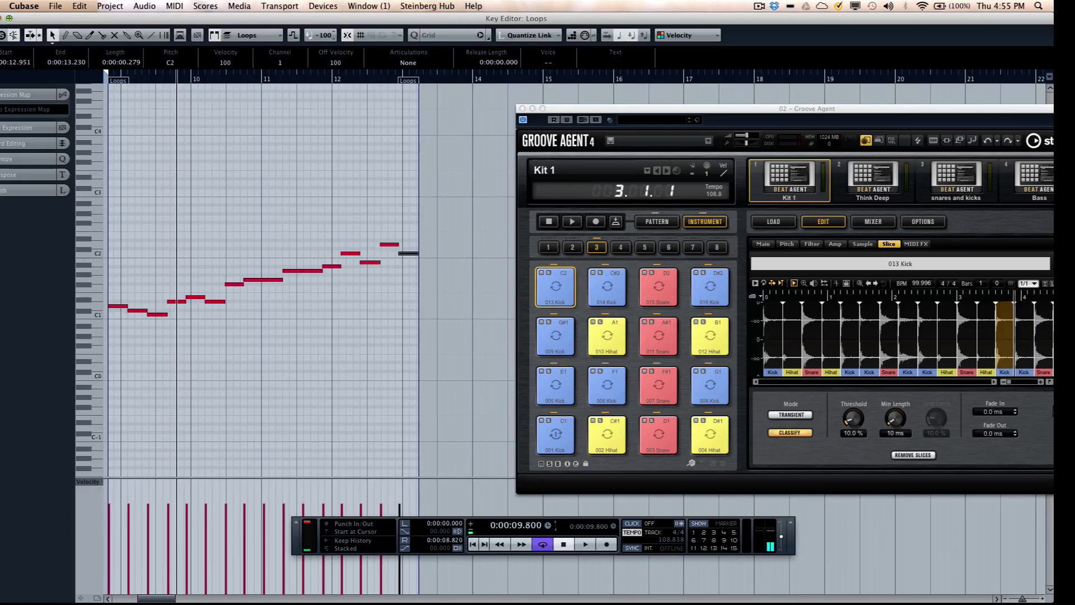
pyautogui.press('Return')
pyautogui.press('space')
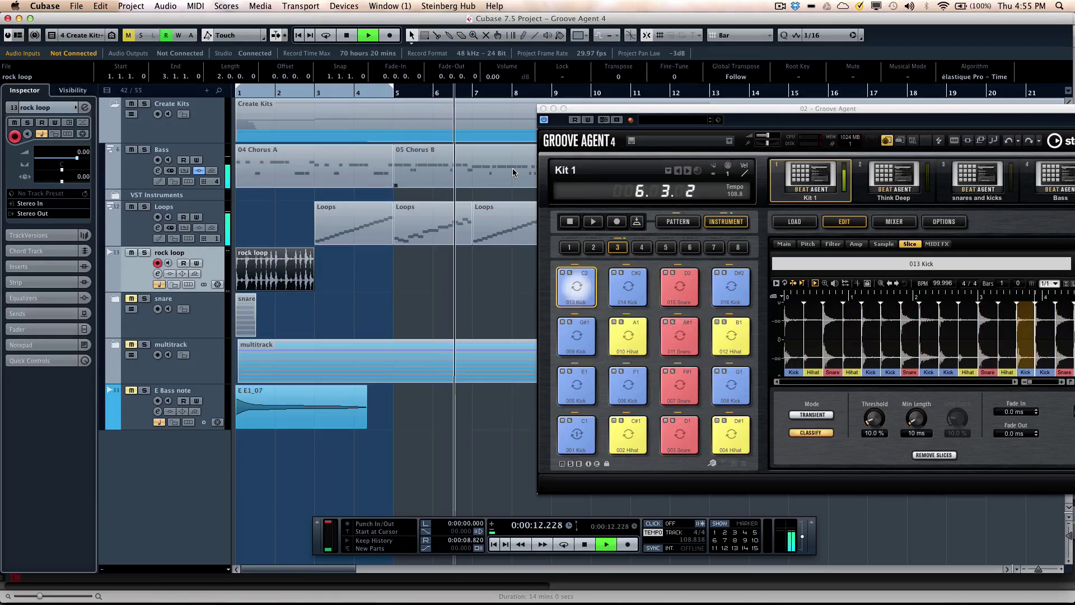
# - Drag the Loops part onto empty pattern pad A-1, play it, then select the rock loop pad G#-1
pyautogui.press('space')
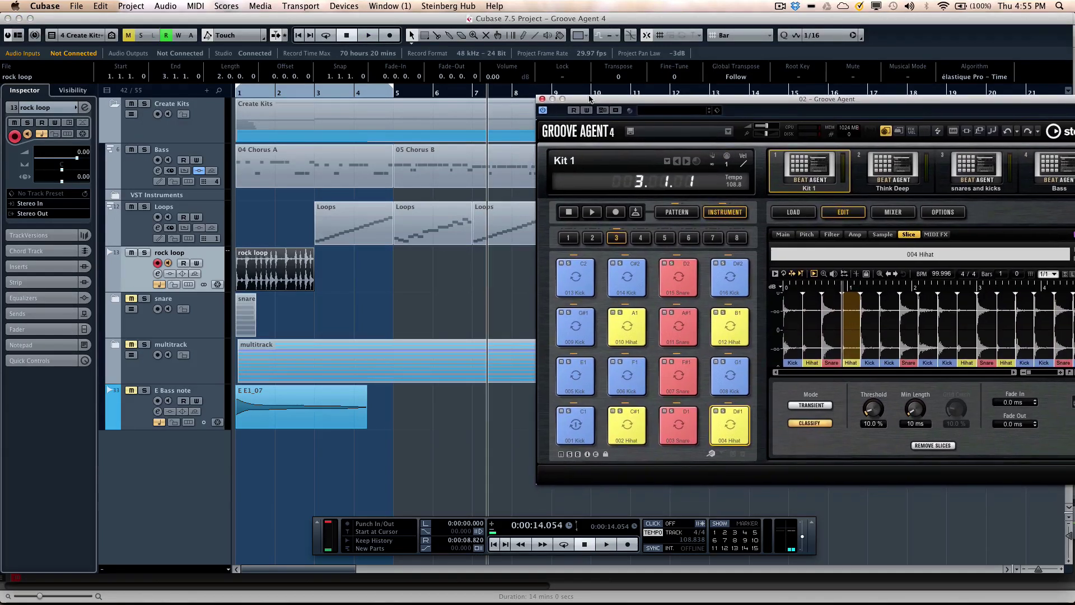
pyautogui.moveTo(590, 108); pyautogui.dragTo(514, 61)
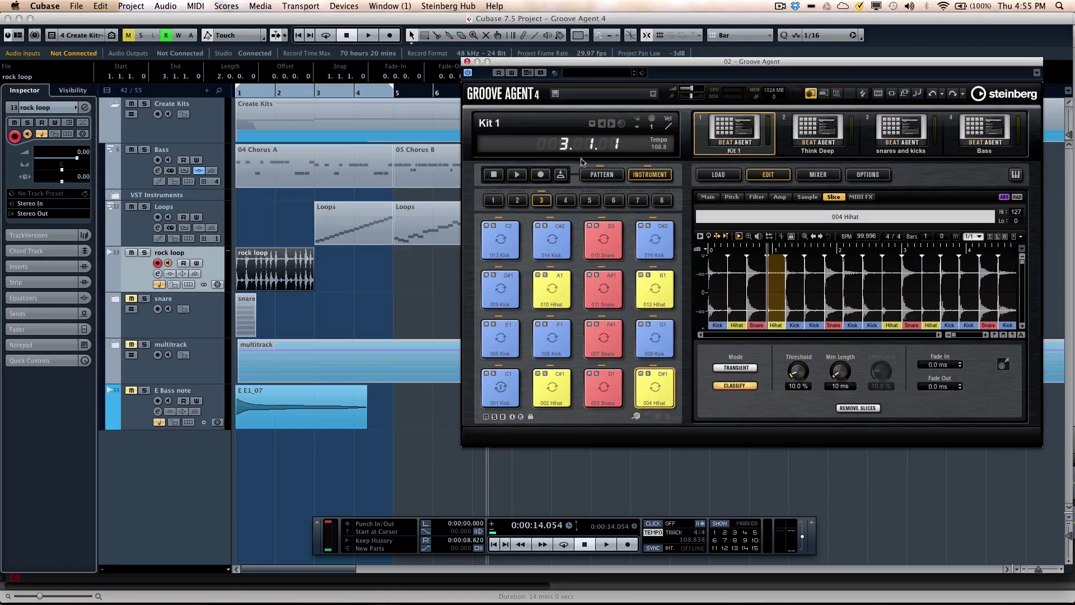
pyautogui.click(602, 174)
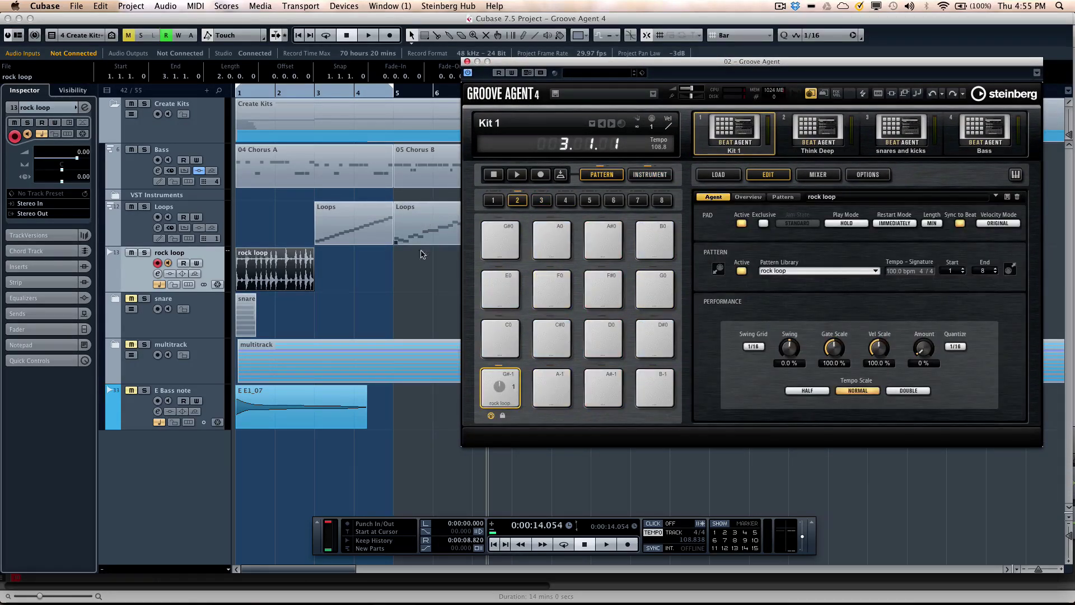
pyautogui.moveTo(418, 220); pyautogui.dragTo(546, 385)
pyautogui.click(551, 384)
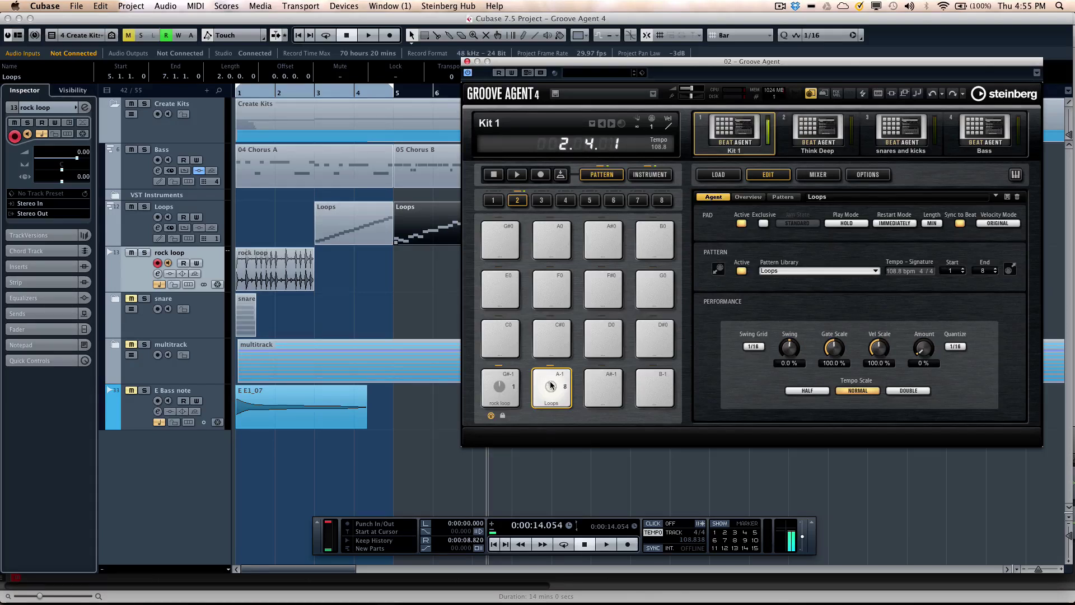
pyautogui.click(499, 387)
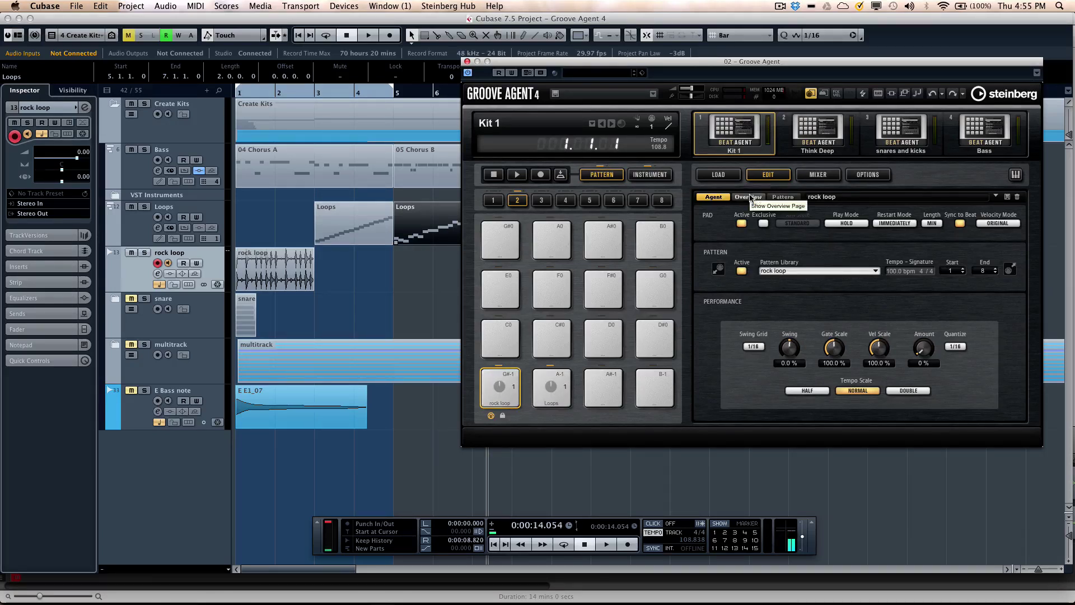
# - Apply Set Notes of Same Class to 'D1' on the snare row, then play the rock loop pattern
pyautogui.click(783, 197)
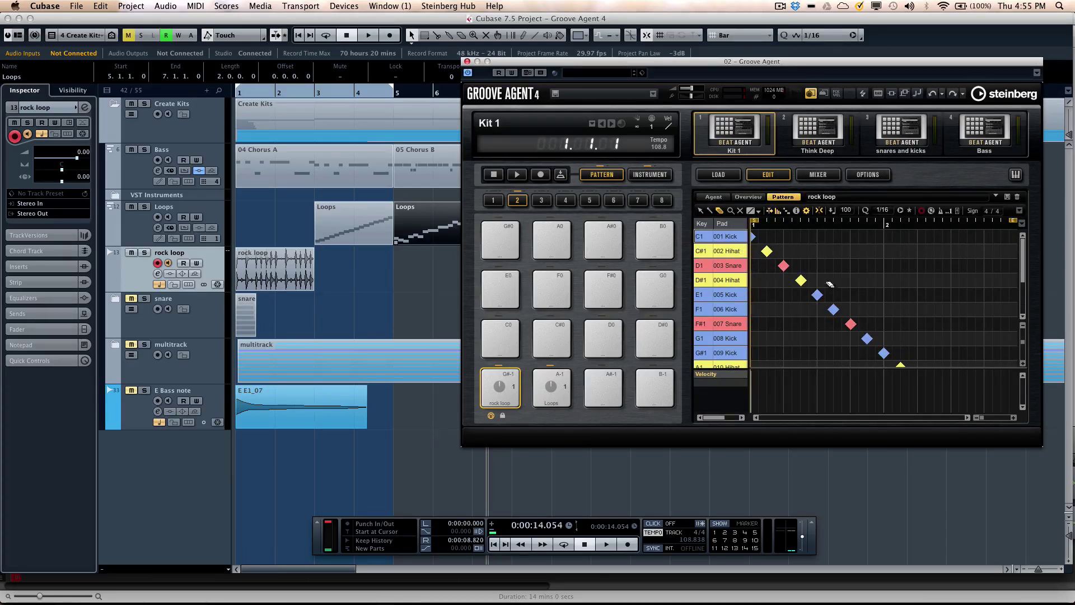
pyautogui.rightClick(721, 268)
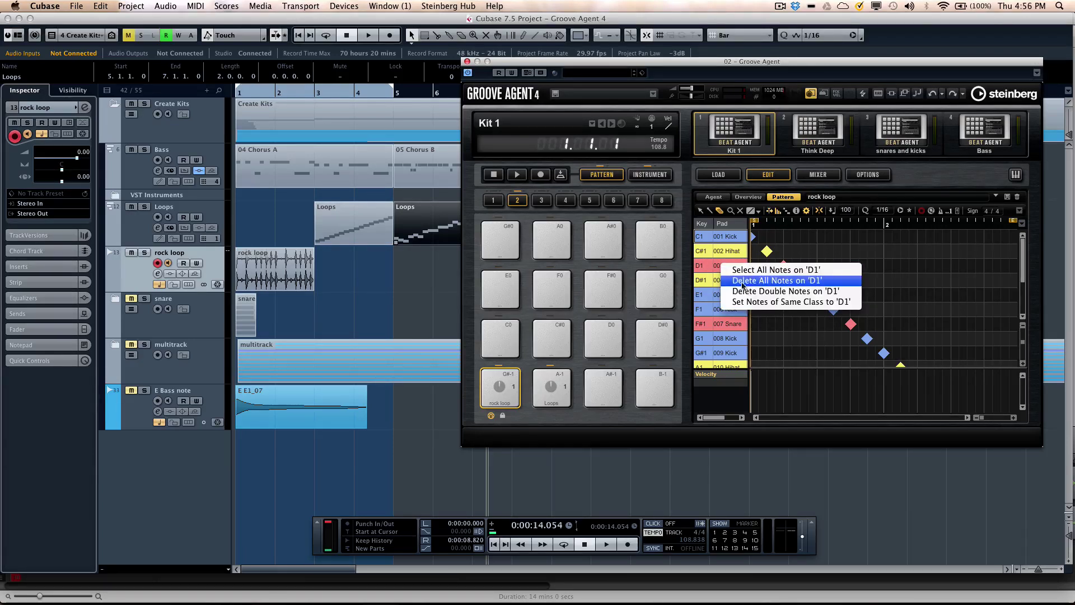
pyautogui.click(782, 303)
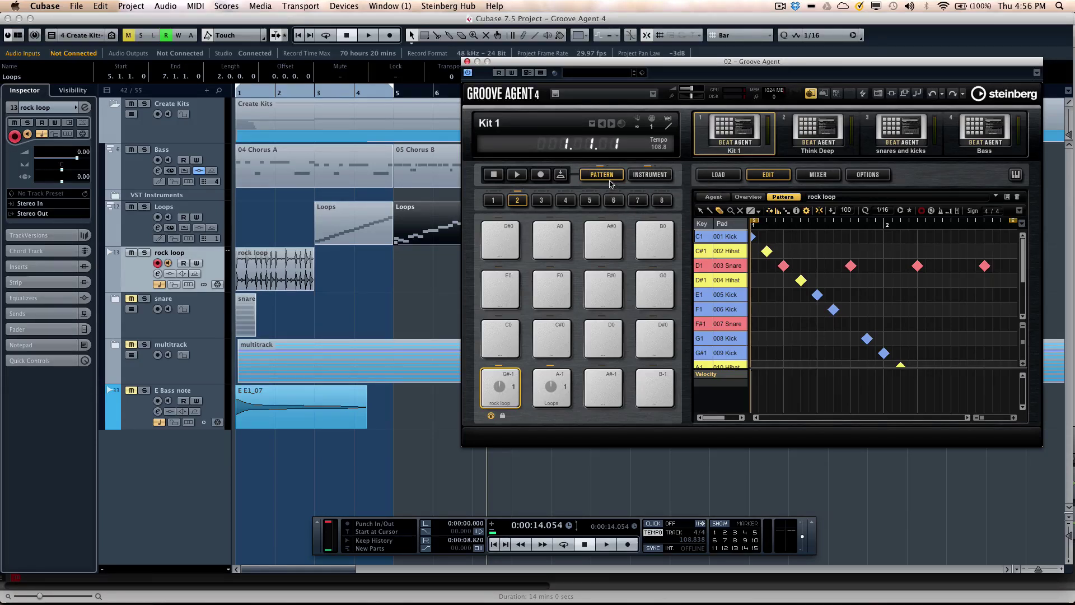
pyautogui.click(503, 386)
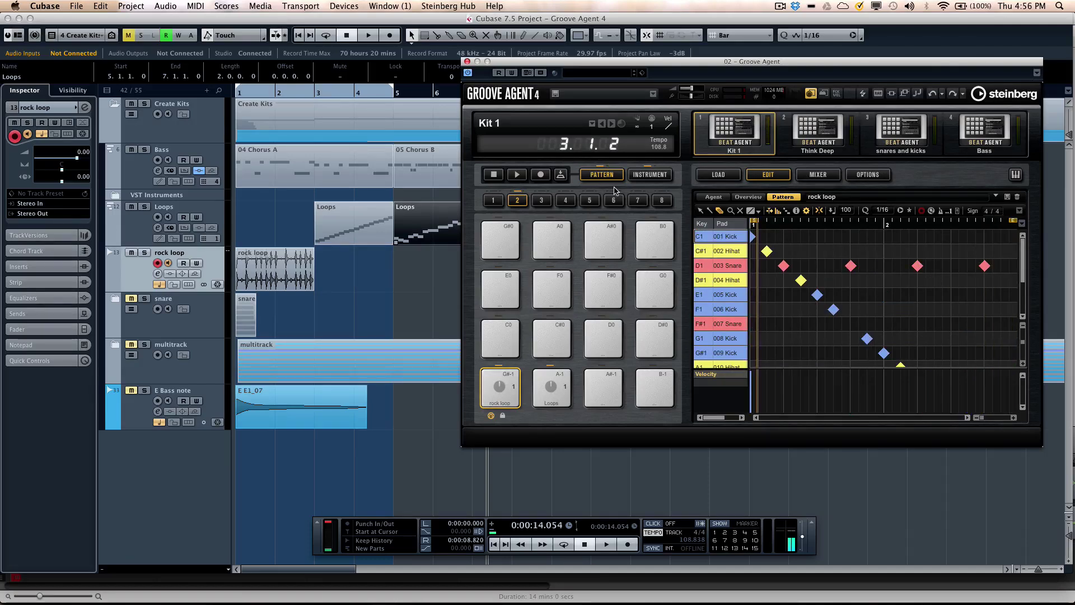
# - Copy the Clap 2 pad from the Think Deep kit
pyautogui.click(665, 176)
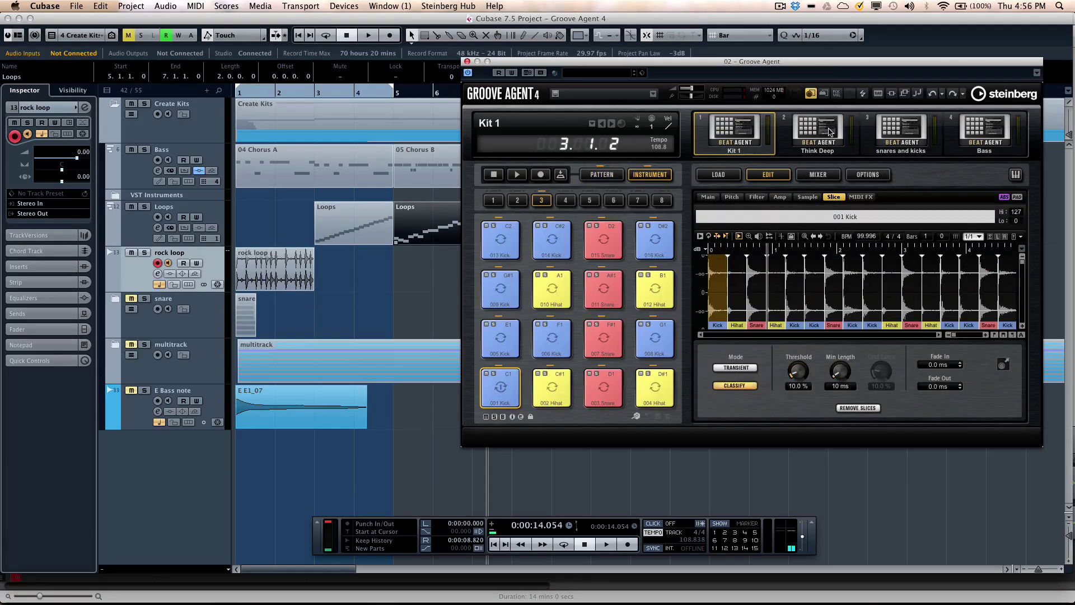
pyautogui.click(610, 389)
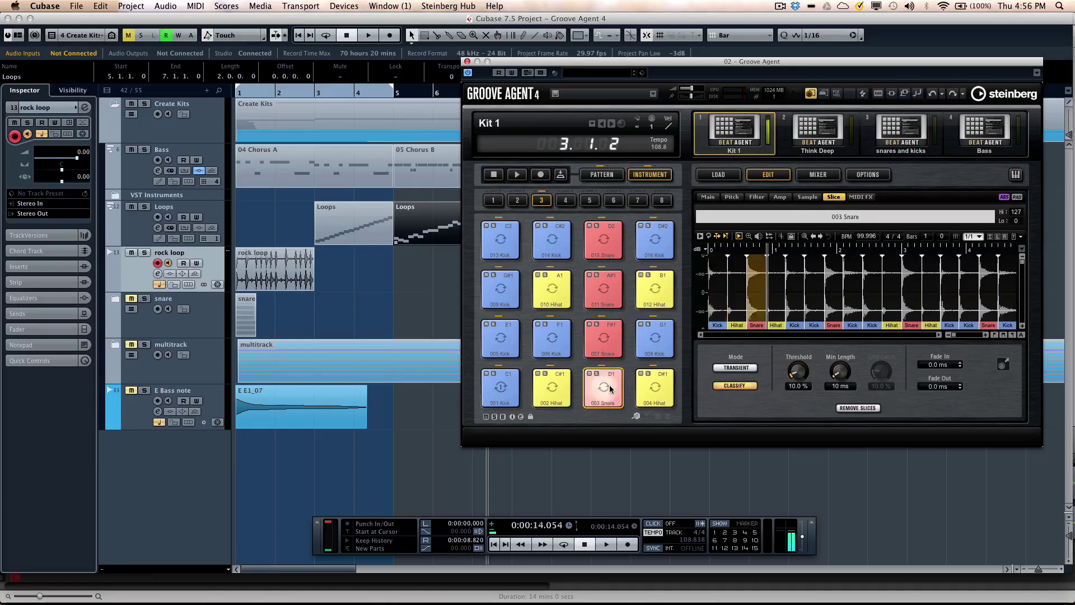
pyautogui.click(817, 132)
pyautogui.click(732, 197)
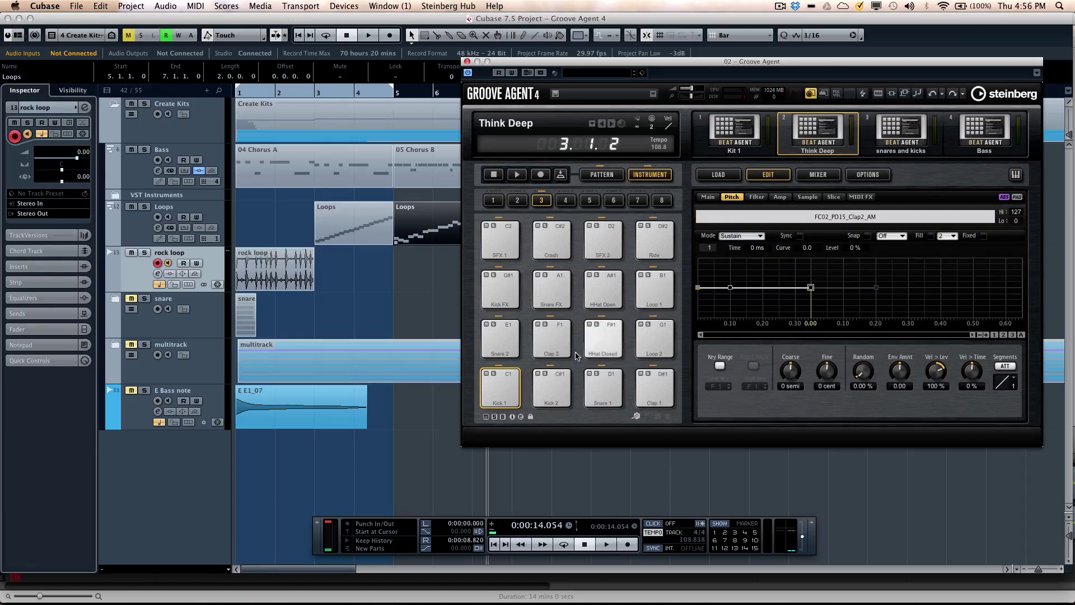
pyautogui.click(555, 341)
pyautogui.rightClick(555, 341)
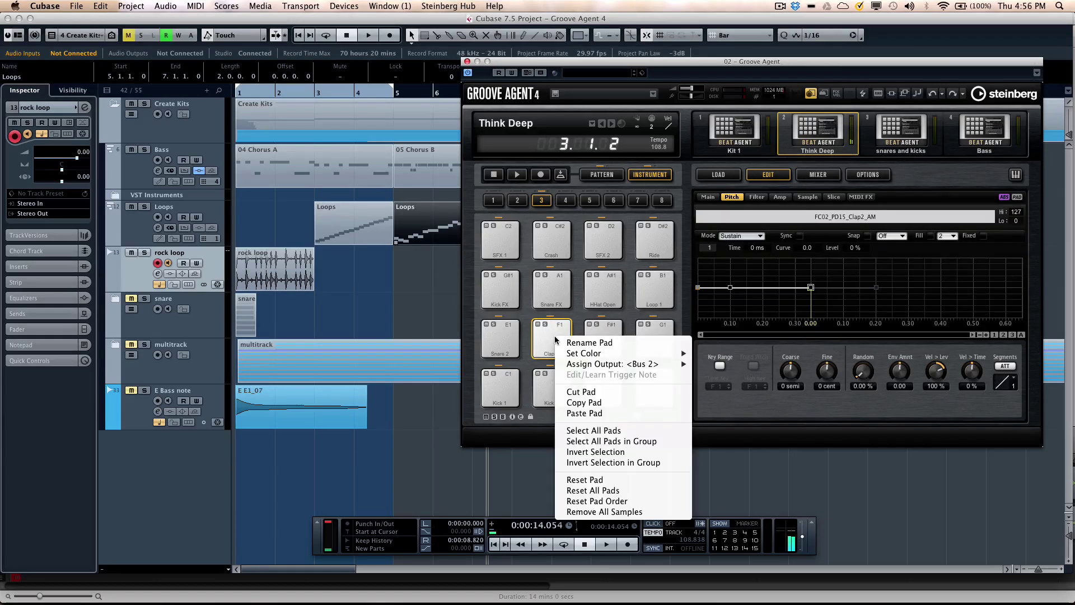
pyautogui.click(597, 403)
# - Paste Clap 2 over Kit 1's 003 Snare pad on D1
pyautogui.click(730, 128)
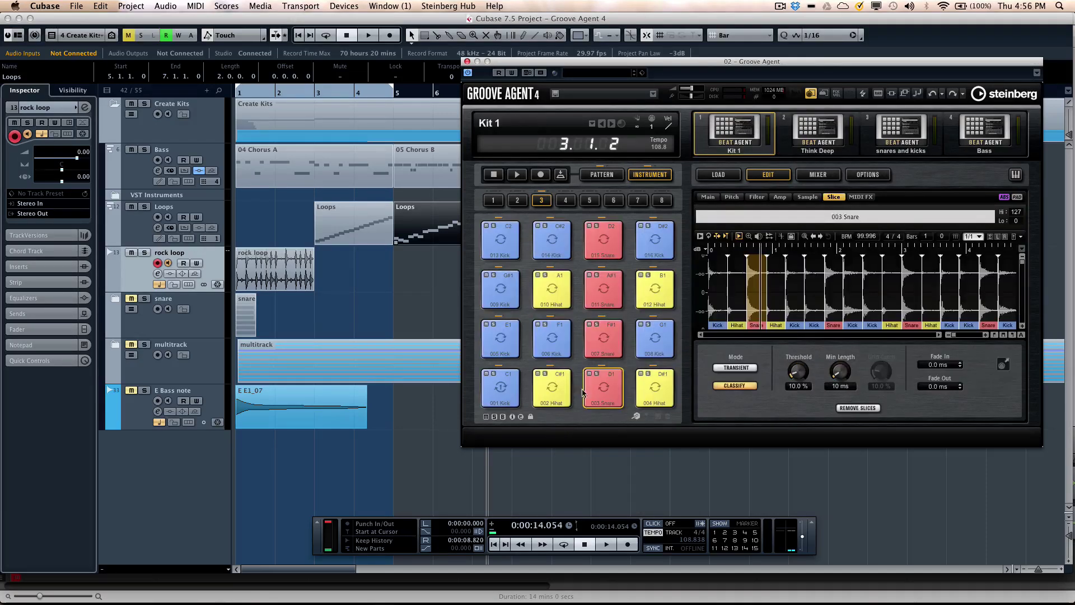
pyautogui.rightClick(610, 395)
pyautogui.moveTo(644, 407)
pyautogui.click(638, 466)
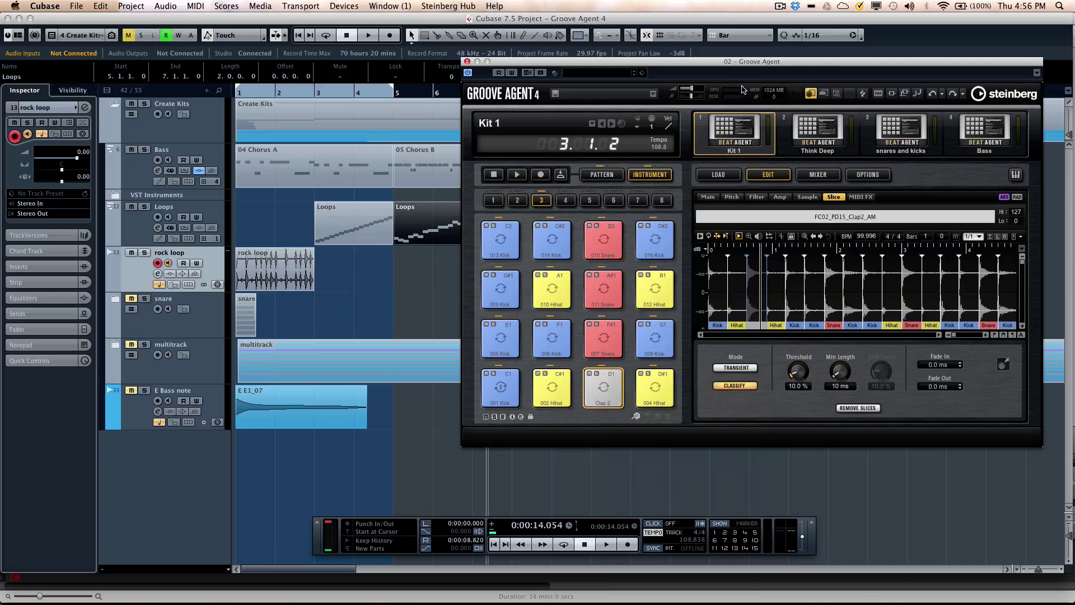
pyautogui.click(602, 174)
pyautogui.click(502, 387)
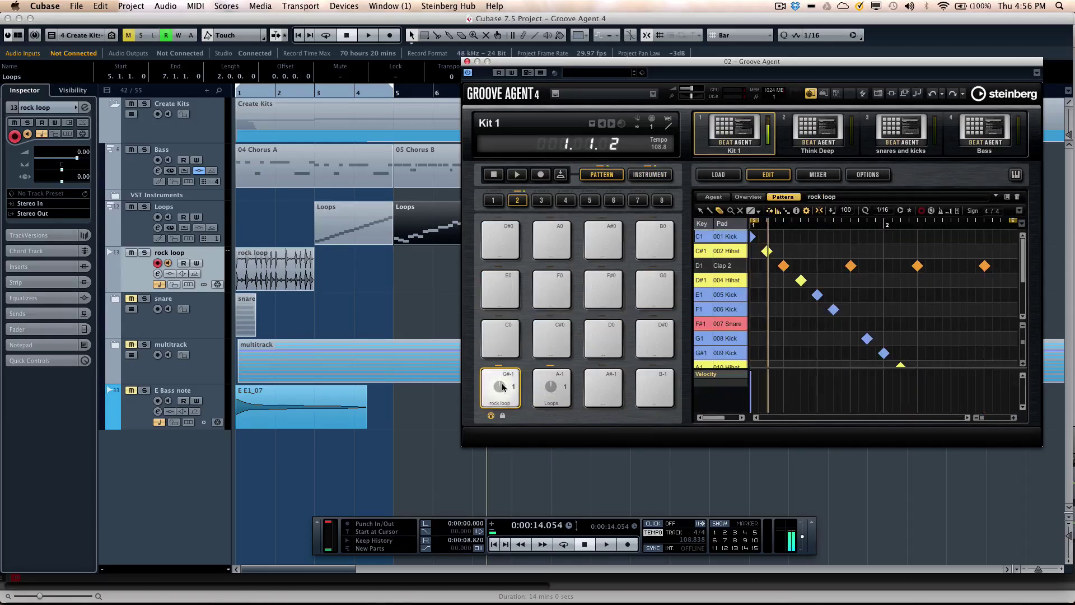
pyautogui.moveTo(503, 387); pyautogui.dragTo(497, 395)
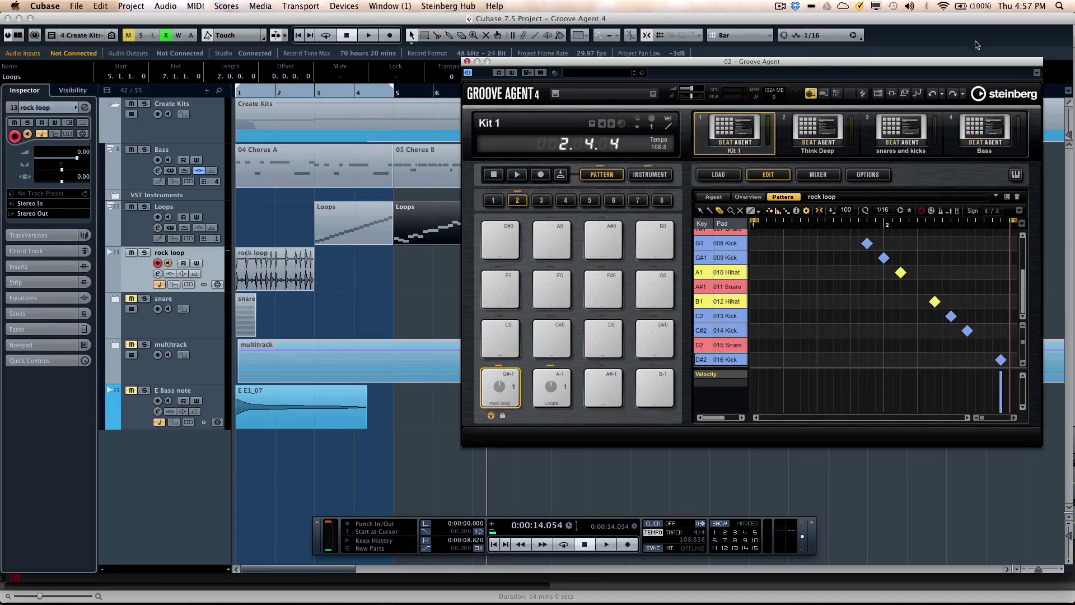
# - Select the Bass kit and audition the E1_07 bass note event with the audition tool
pyautogui.click(986, 138)
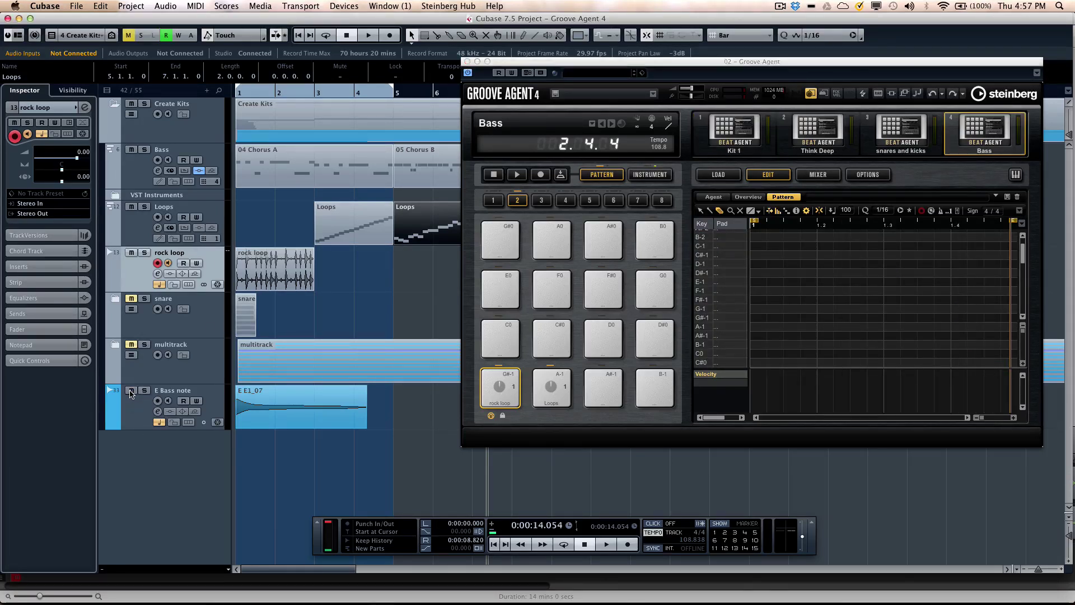
pyautogui.rightClick(253, 406)
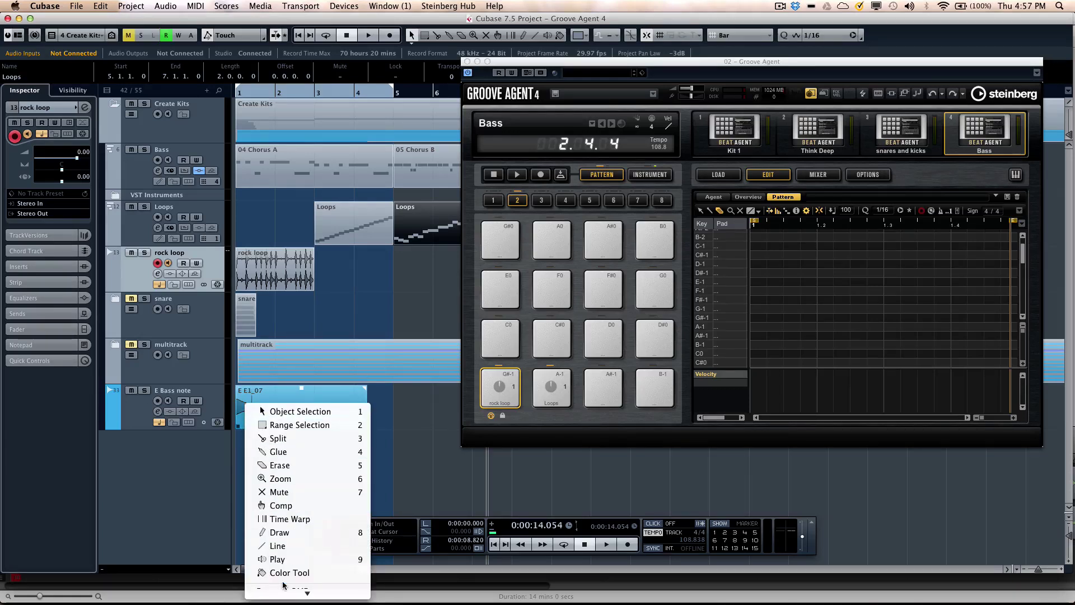
pyautogui.click(286, 560)
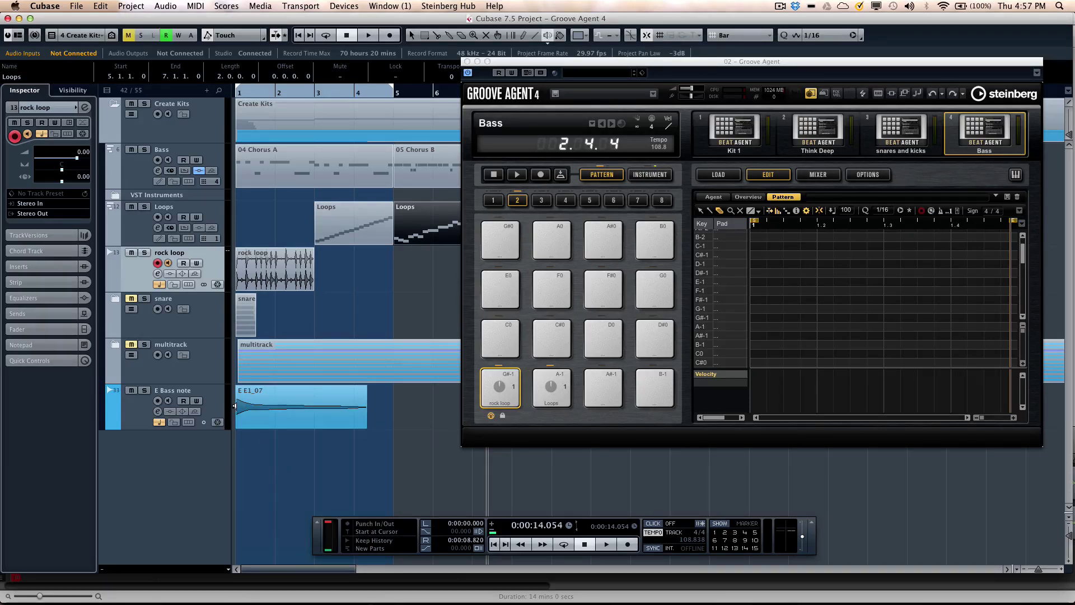
pyautogui.click(235, 406)
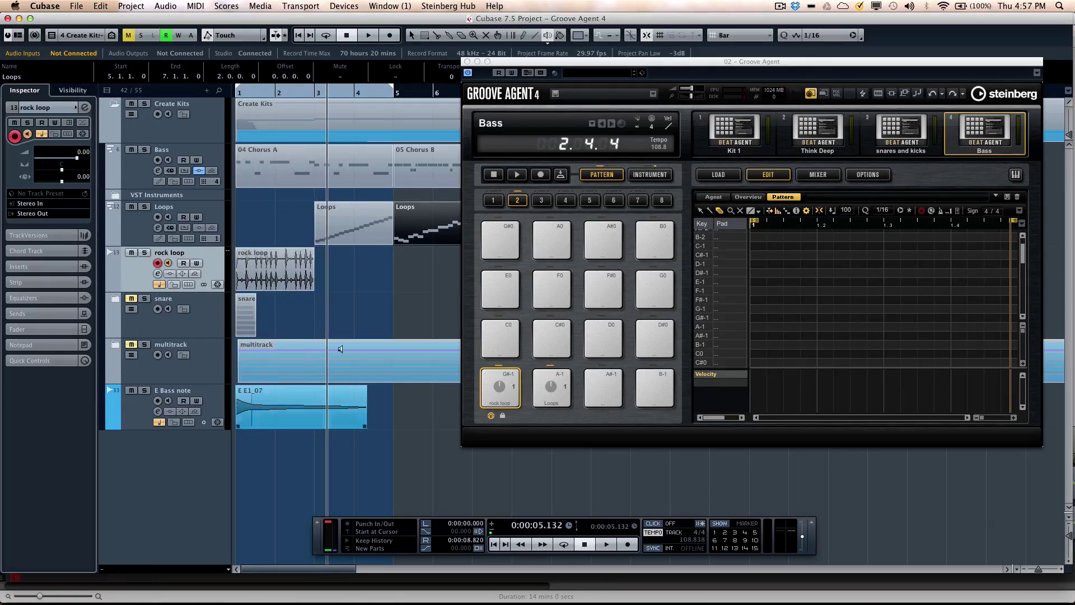
# - In Instrument mode's second pad bank, drag the E E1_07 event onto pad E0
pyautogui.click(647, 176)
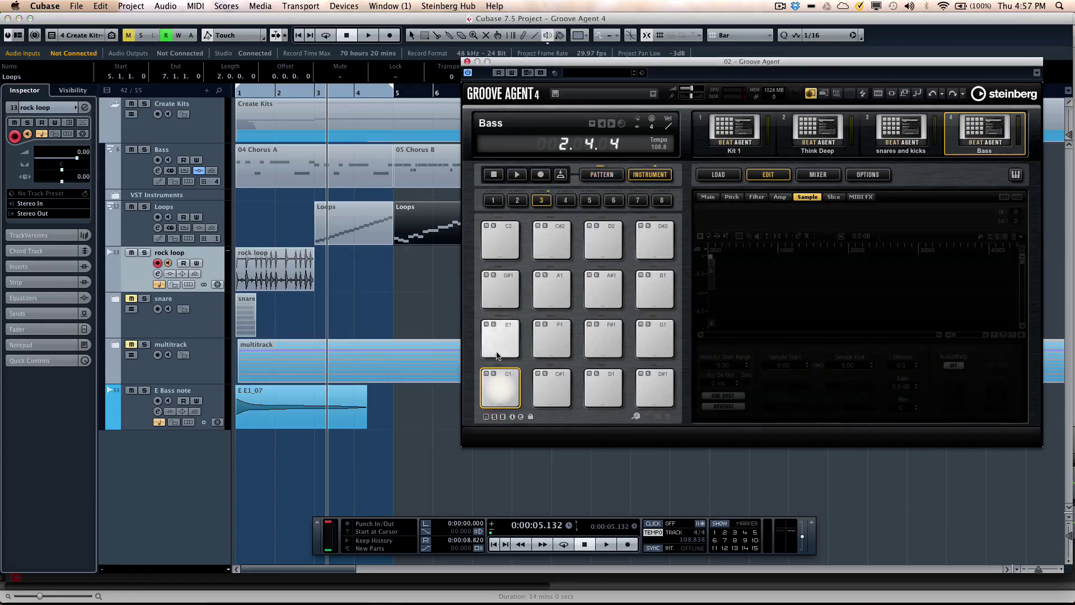
pyautogui.click(524, 200)
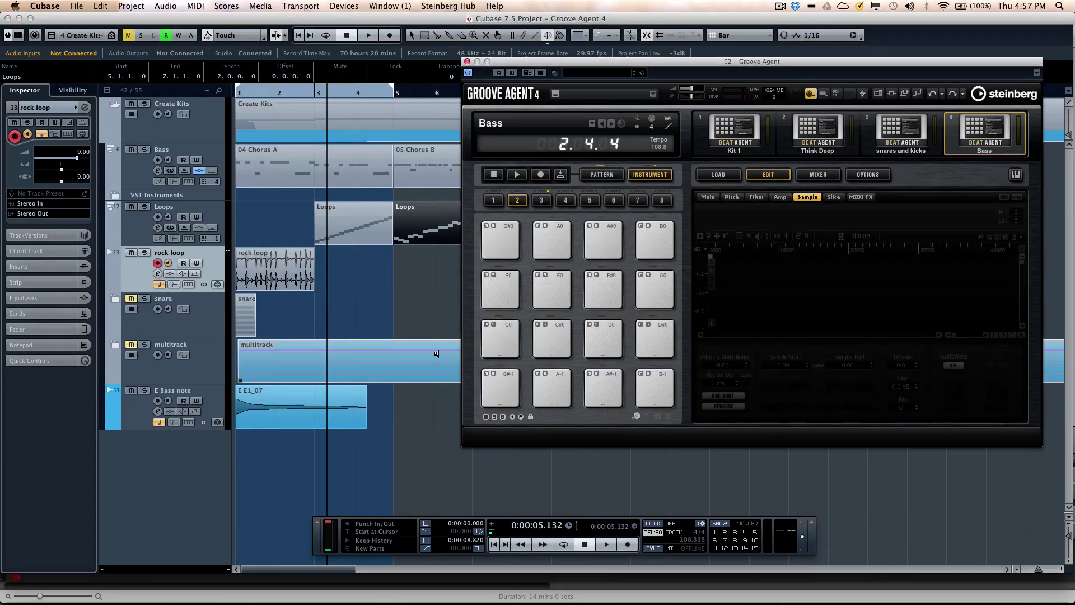
pyautogui.rightClick(272, 424)
pyautogui.click(327, 431)
pyautogui.moveTo(303, 406); pyautogui.dragTo(502, 282)
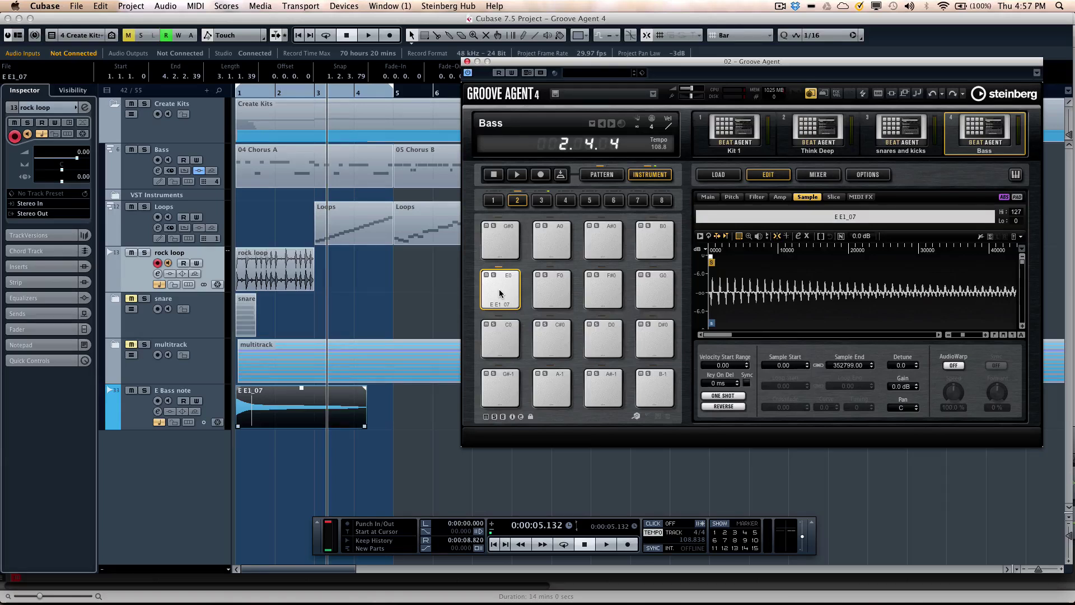
# - Enable Key Range for pad E0's bass sample with High Key set to E2
pyautogui.click(500, 291)
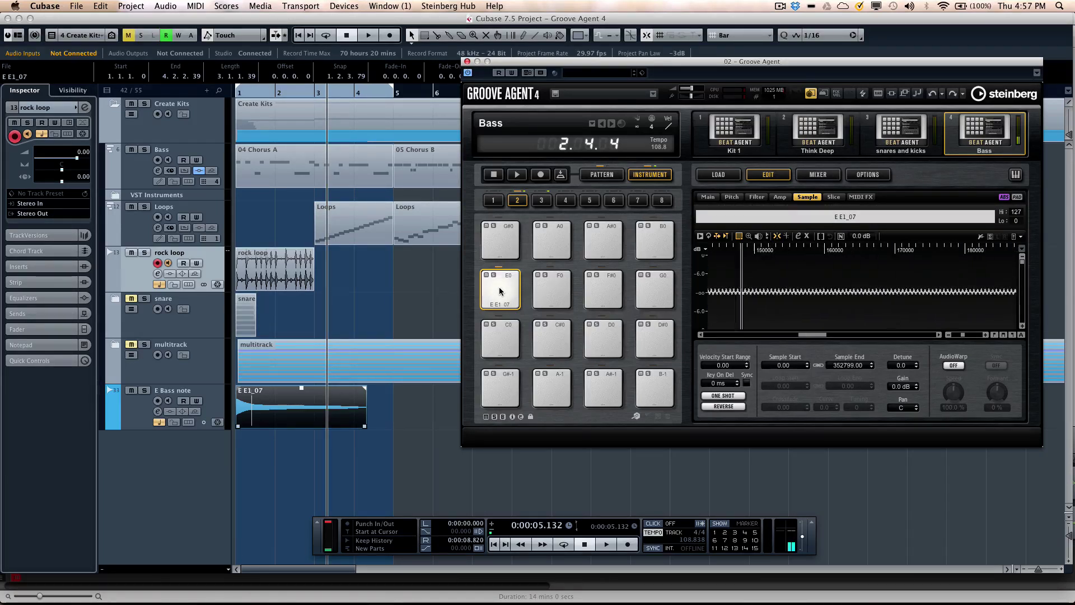
pyautogui.click(731, 197)
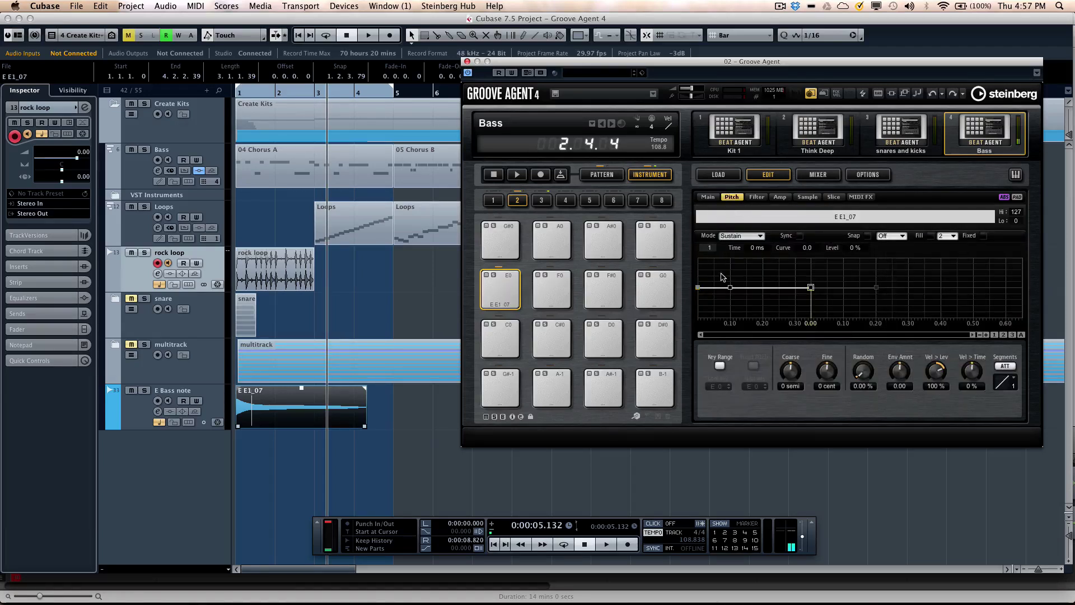
pyautogui.click(720, 366)
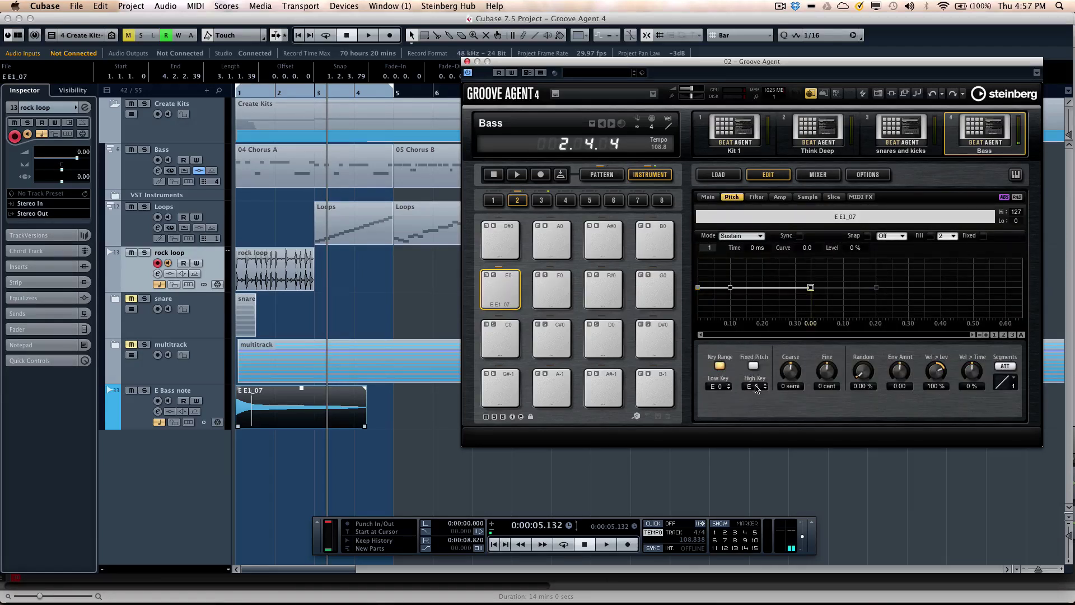
pyautogui.doubleClick(755, 386)
pyautogui.press('Return')
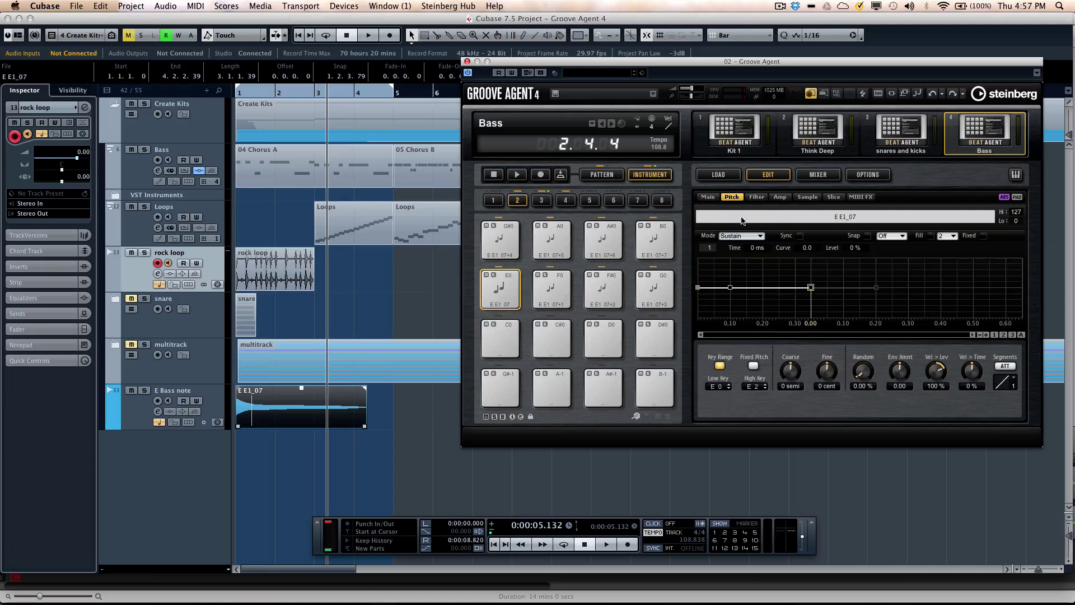
# - Audition pad E0 again and set its Poly to 1 on the Main tab
pyautogui.click(499, 296)
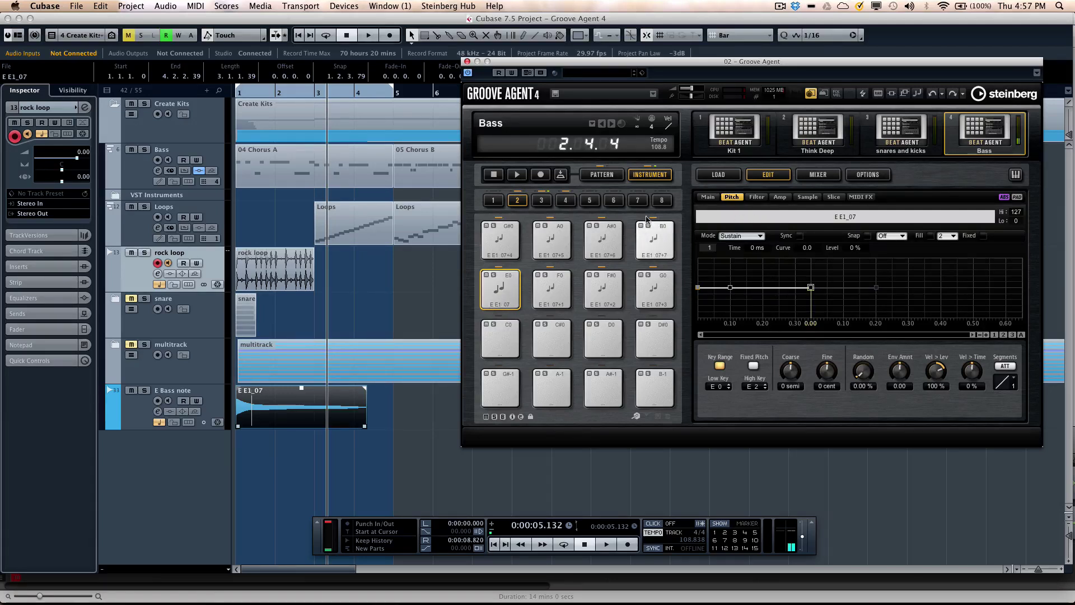
pyautogui.click(707, 198)
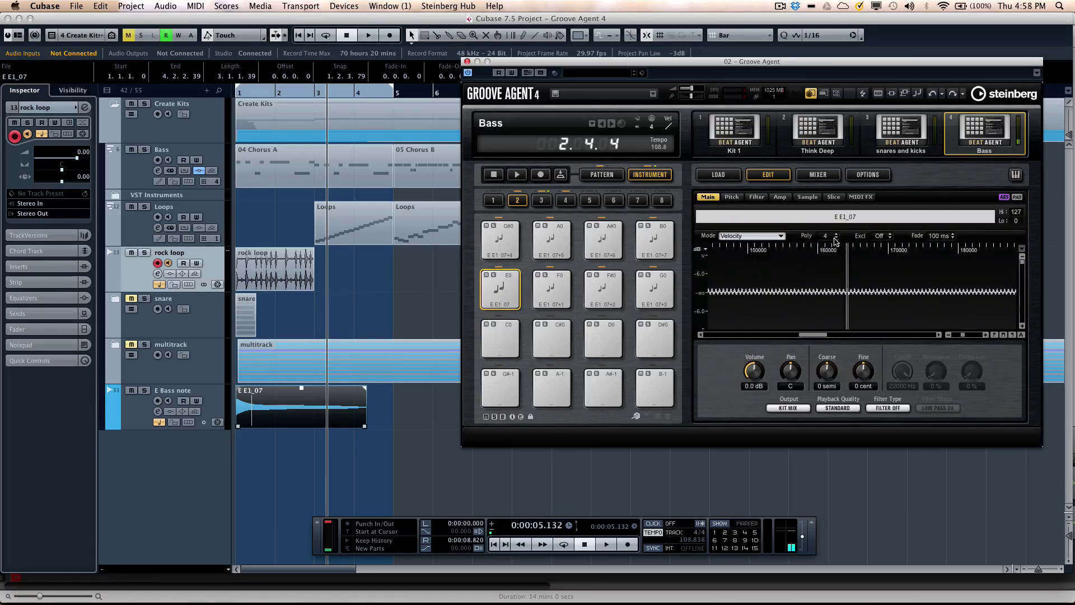
pyautogui.moveTo(825, 236); pyautogui.dragTo(828, 261)
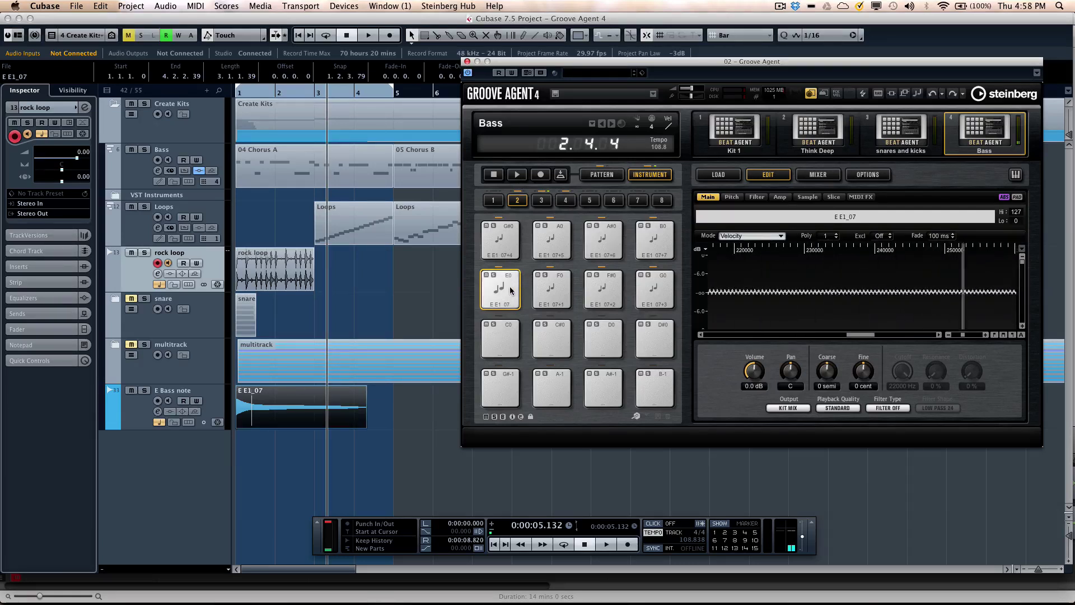
pyautogui.click(546, 286)
pyautogui.click(594, 290)
pyautogui.click(652, 288)
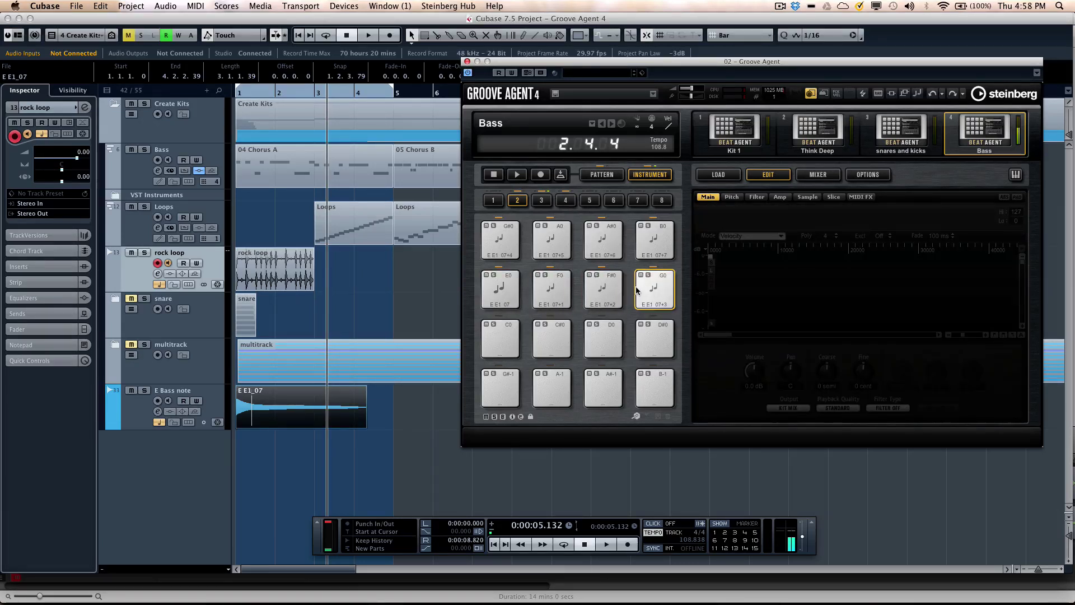
pyautogui.click(551, 239)
pyautogui.click(499, 239)
pyautogui.click(559, 241)
pyautogui.click(603, 240)
pyautogui.click(649, 245)
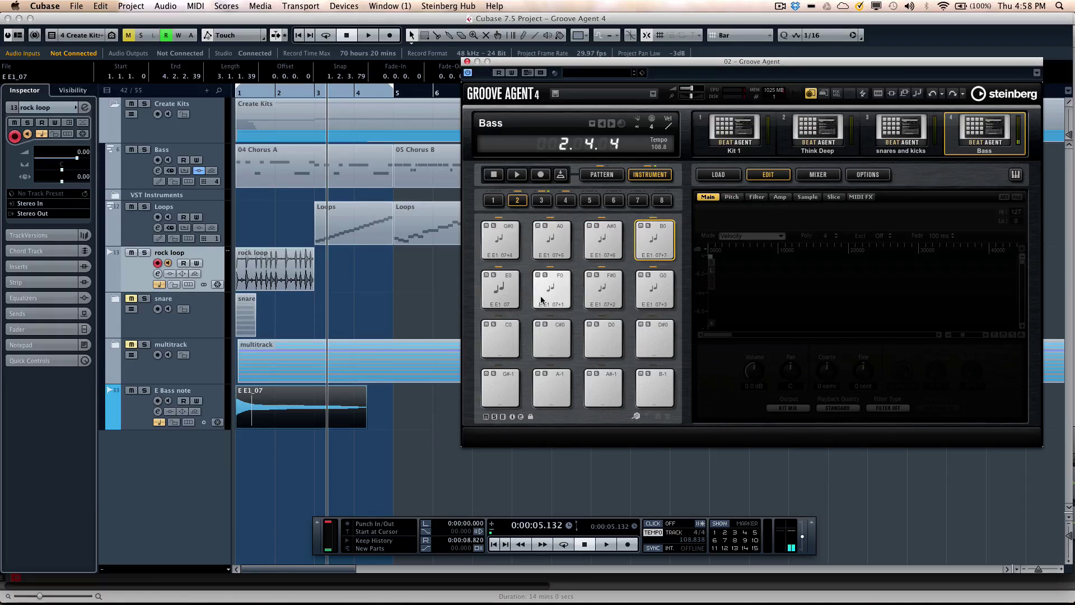
pyautogui.click(565, 201)
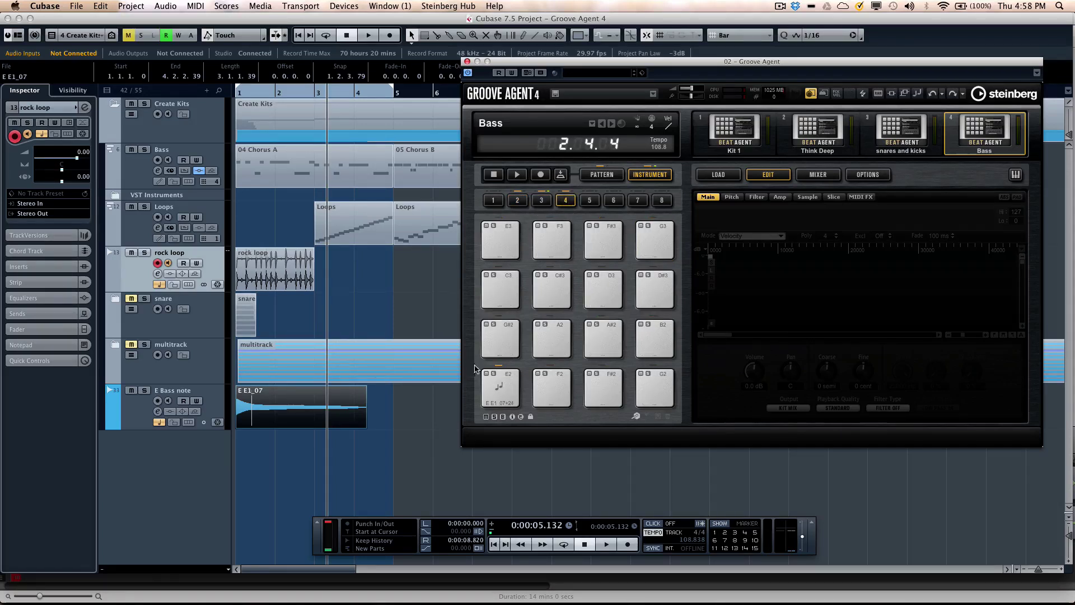
pyautogui.click(548, 342)
pyautogui.click(497, 390)
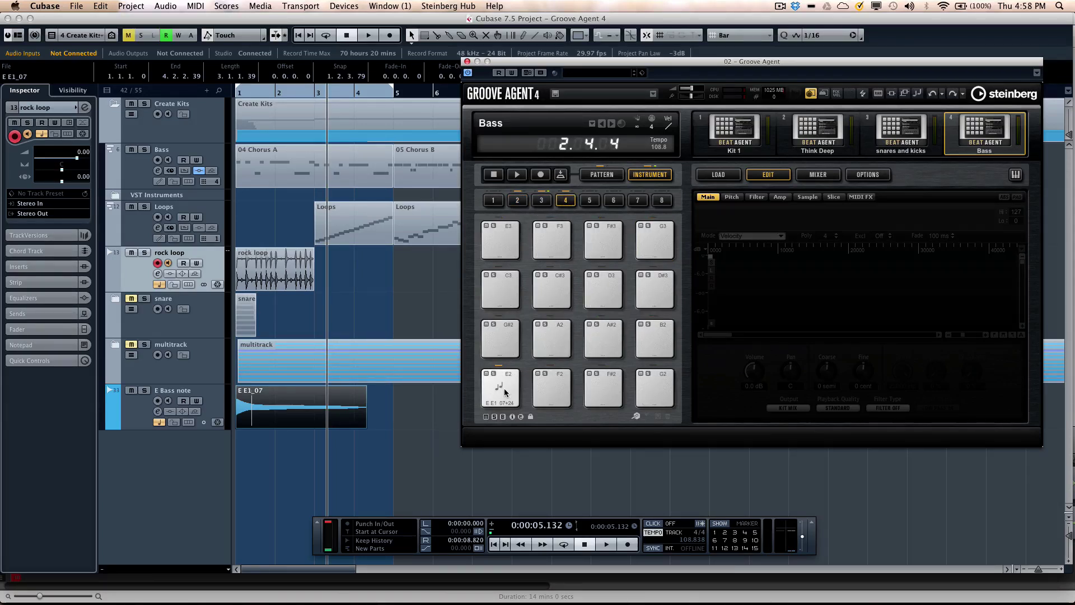
pyautogui.click(504, 392)
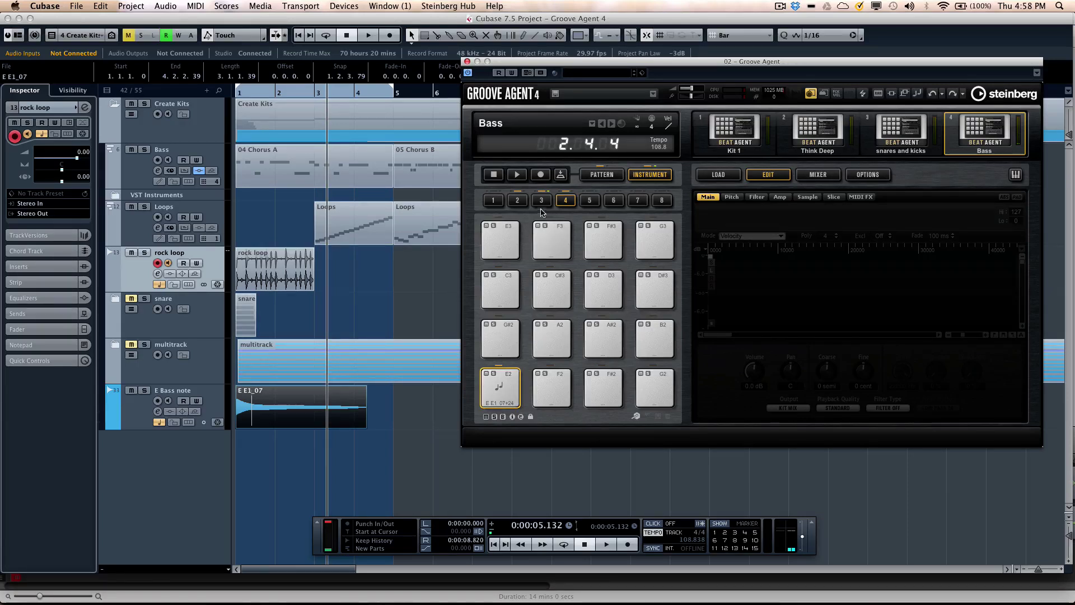
pyautogui.click(519, 202)
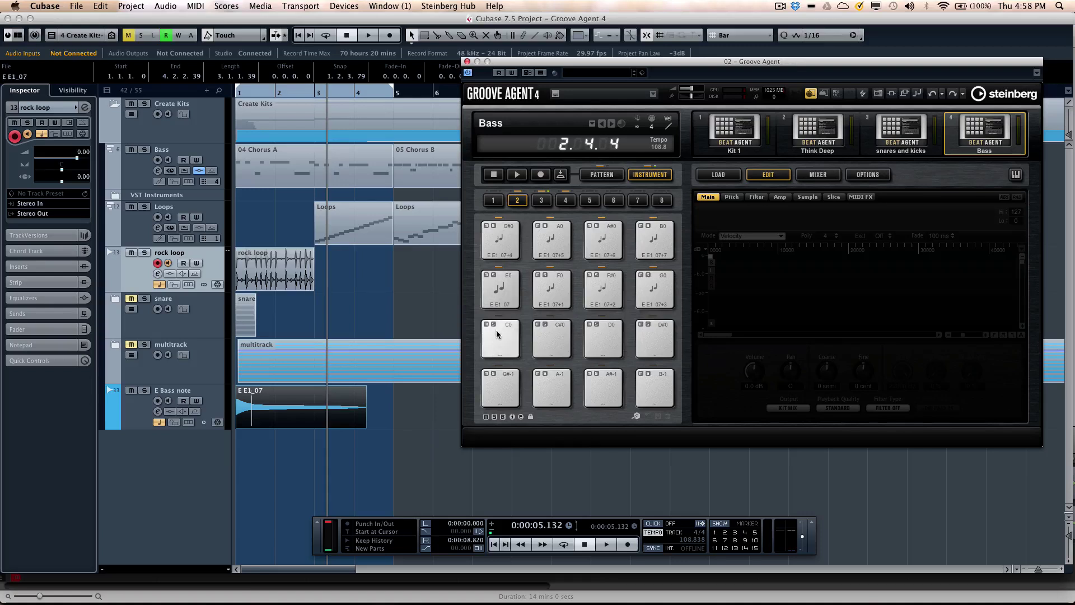
pyautogui.click(501, 292)
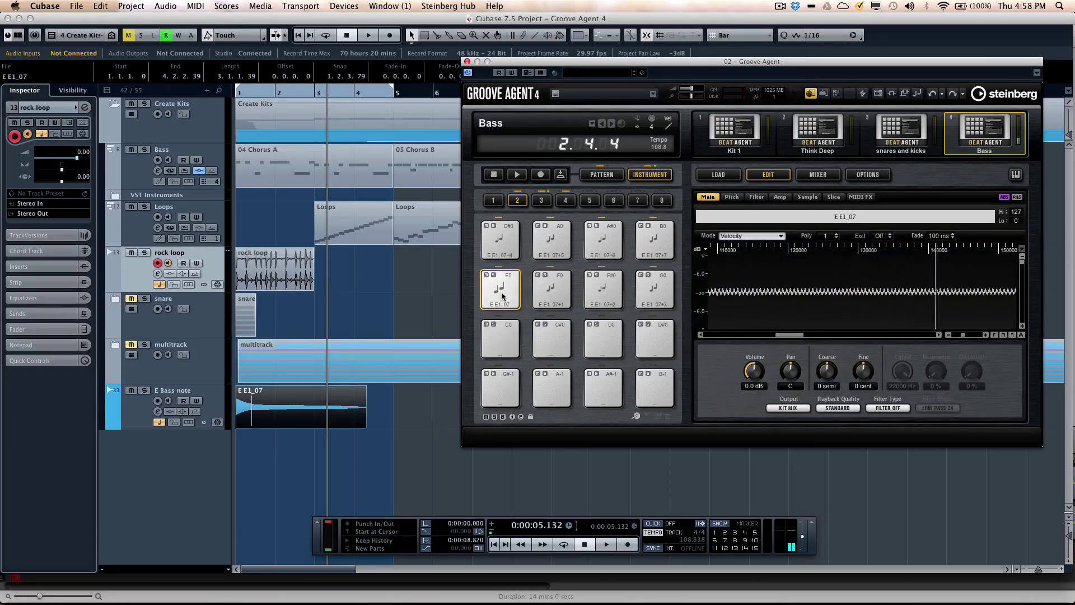
# - Set the E0 bass sample's AudioWarp to Solo mode, synced to project tempo
pyautogui.click(807, 197)
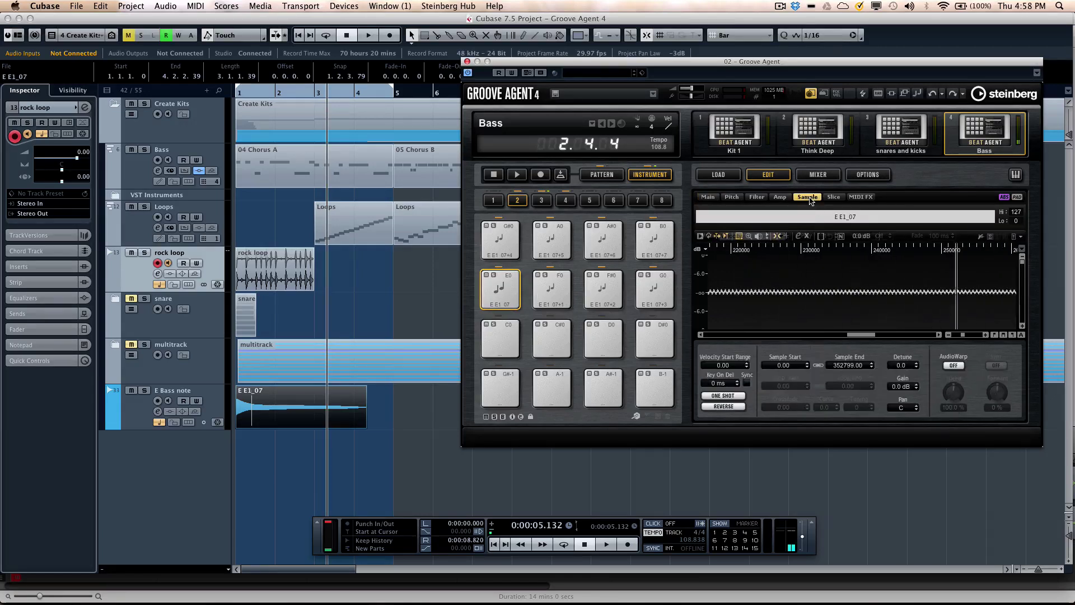
pyautogui.click(954, 365)
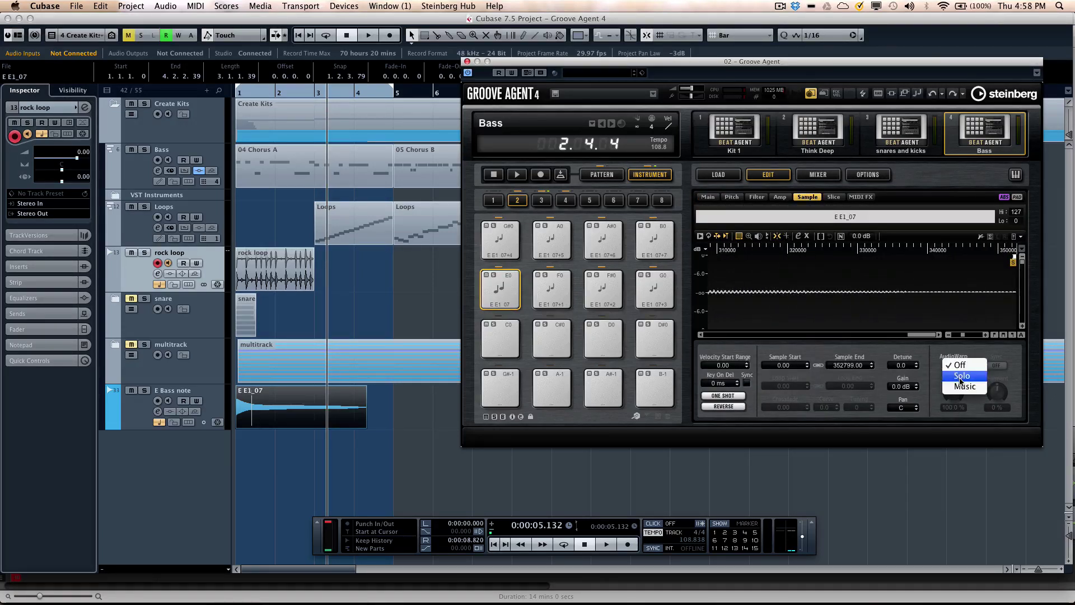
pyautogui.click(960, 379)
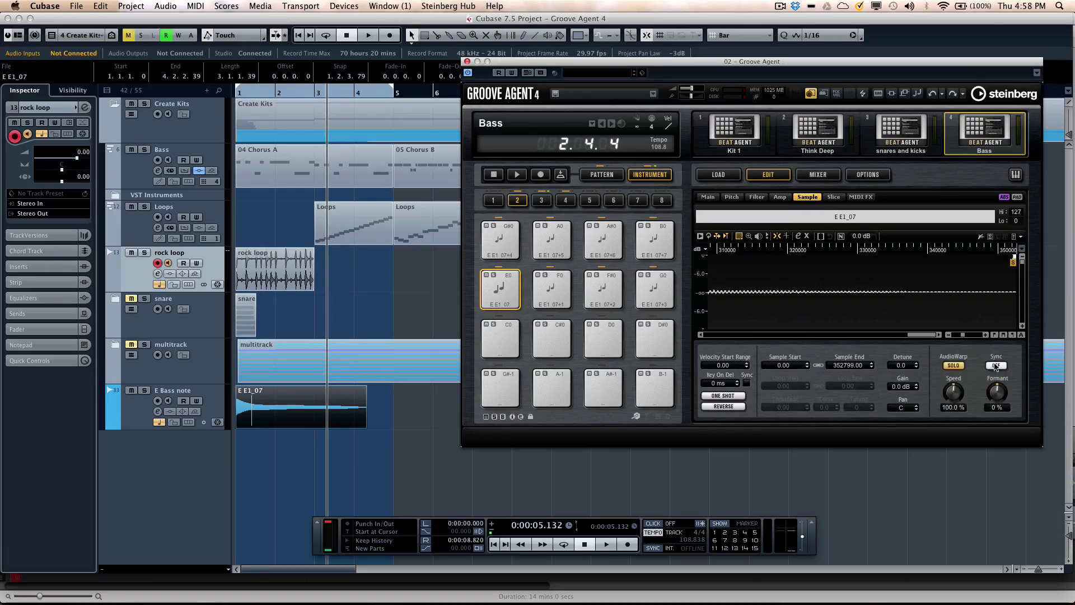
pyautogui.click(996, 365)
pyautogui.click(997, 382)
# - Audition the F0, F#0 and E2 bass pads, then mute the rock loop and Loops tracks
pyautogui.click(553, 292)
pyautogui.click(600, 285)
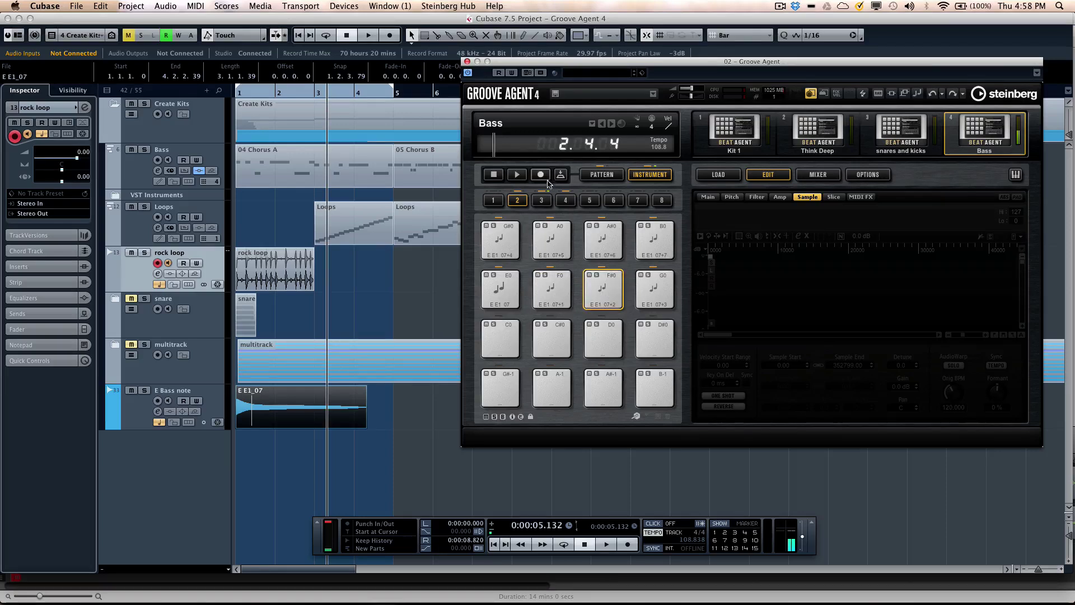
pyautogui.click(564, 202)
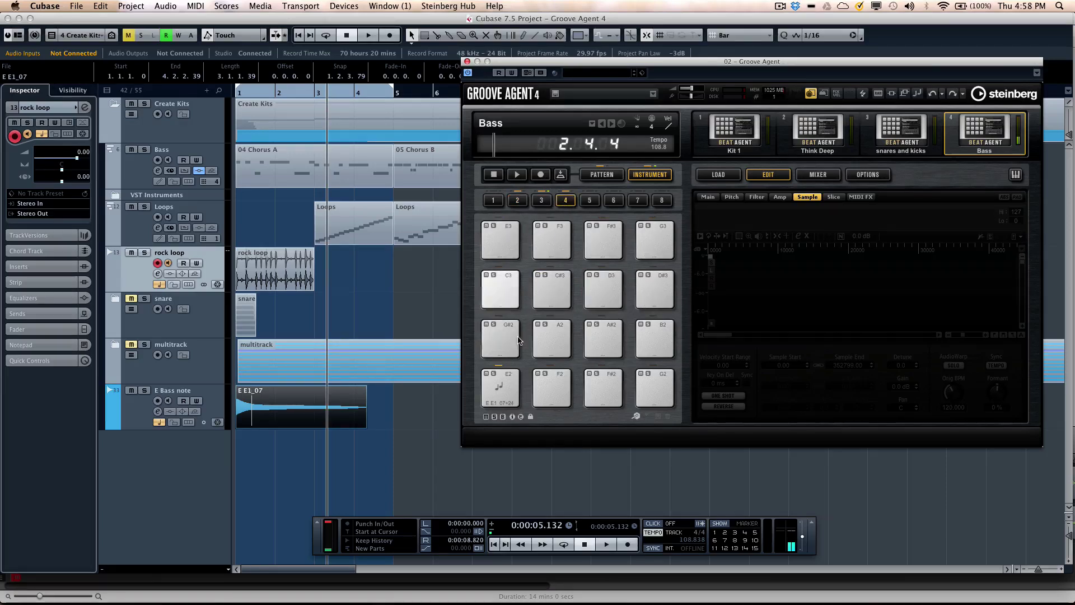
pyautogui.click(505, 386)
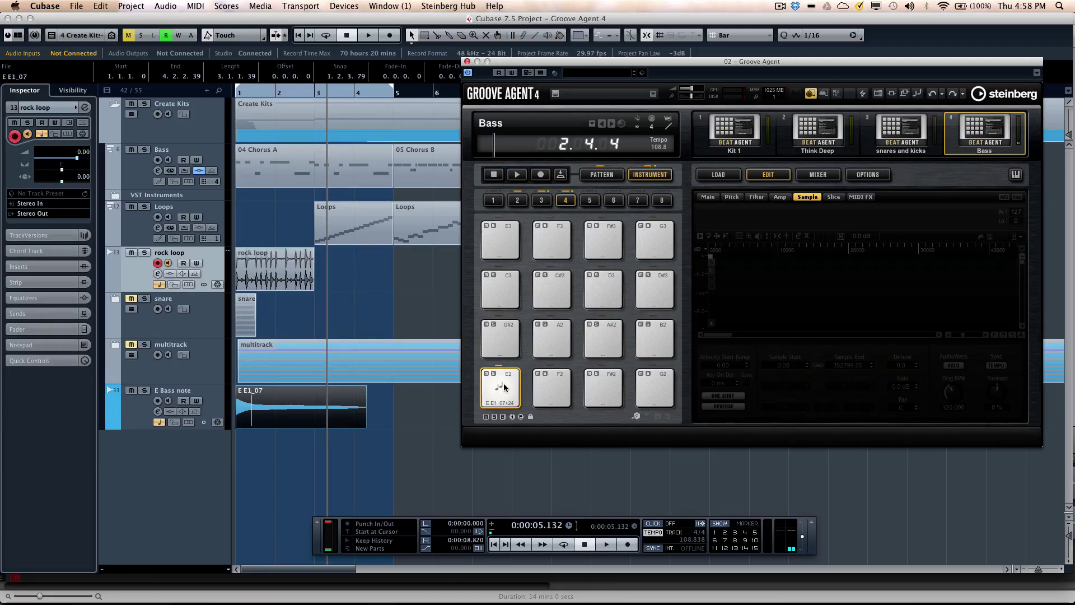
pyautogui.click(131, 252)
pyautogui.click(130, 207)
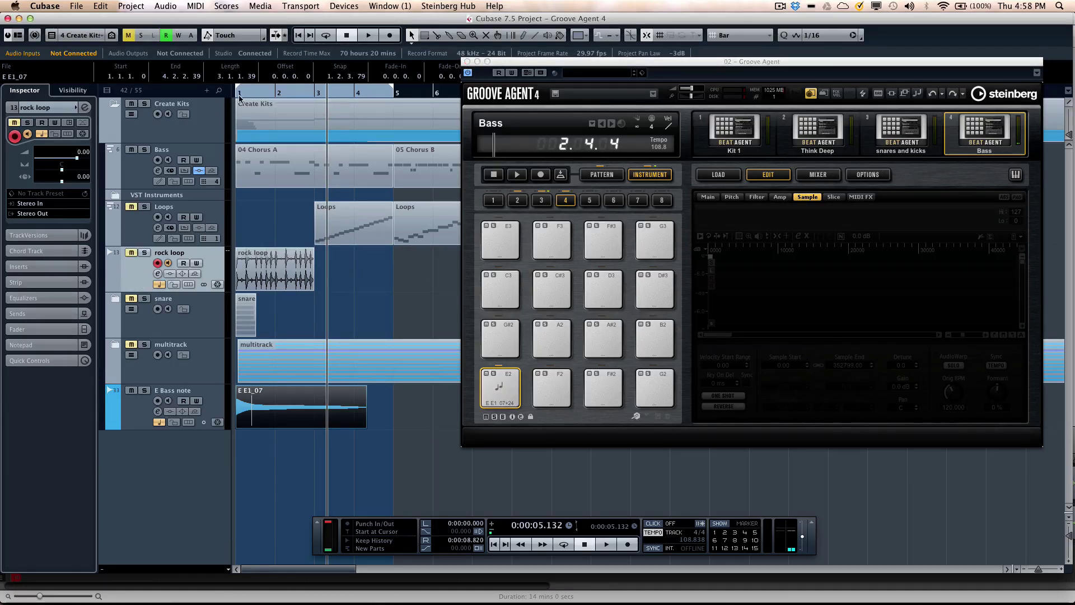
# - Play the Bass track's 04 Chorus A part from bar 1, then stop playback
pyautogui.click(256, 94)
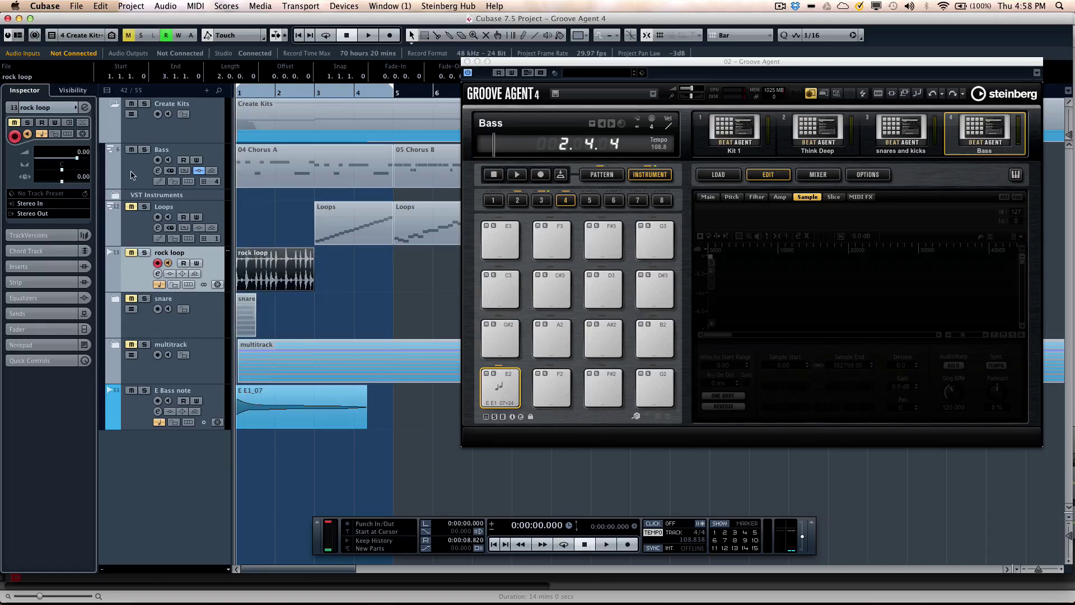
pyautogui.click(211, 161)
pyautogui.click(283, 160)
pyautogui.press('space')
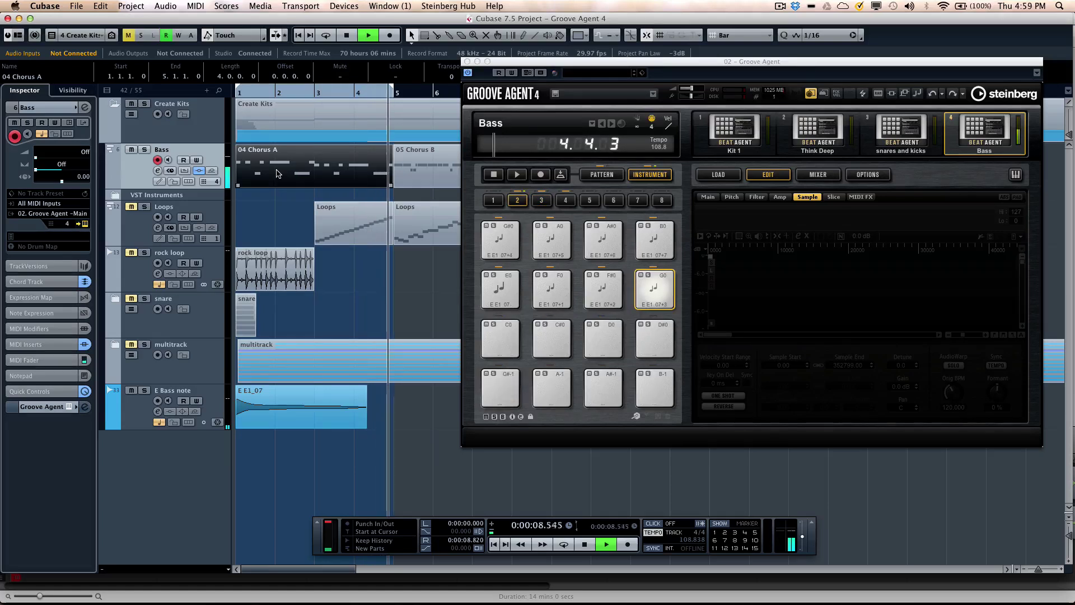
pyautogui.press('space')
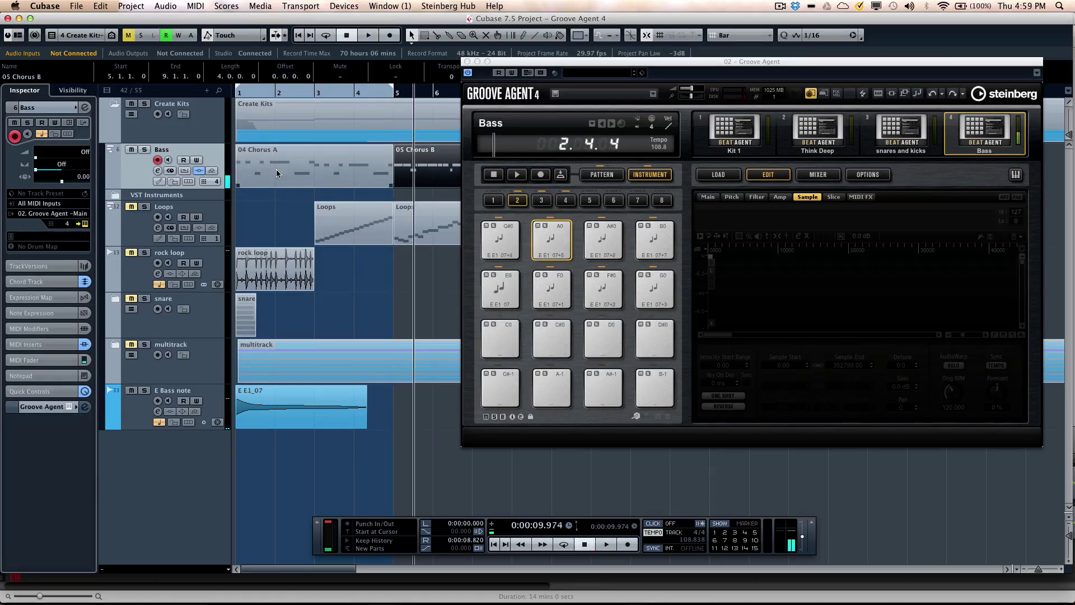